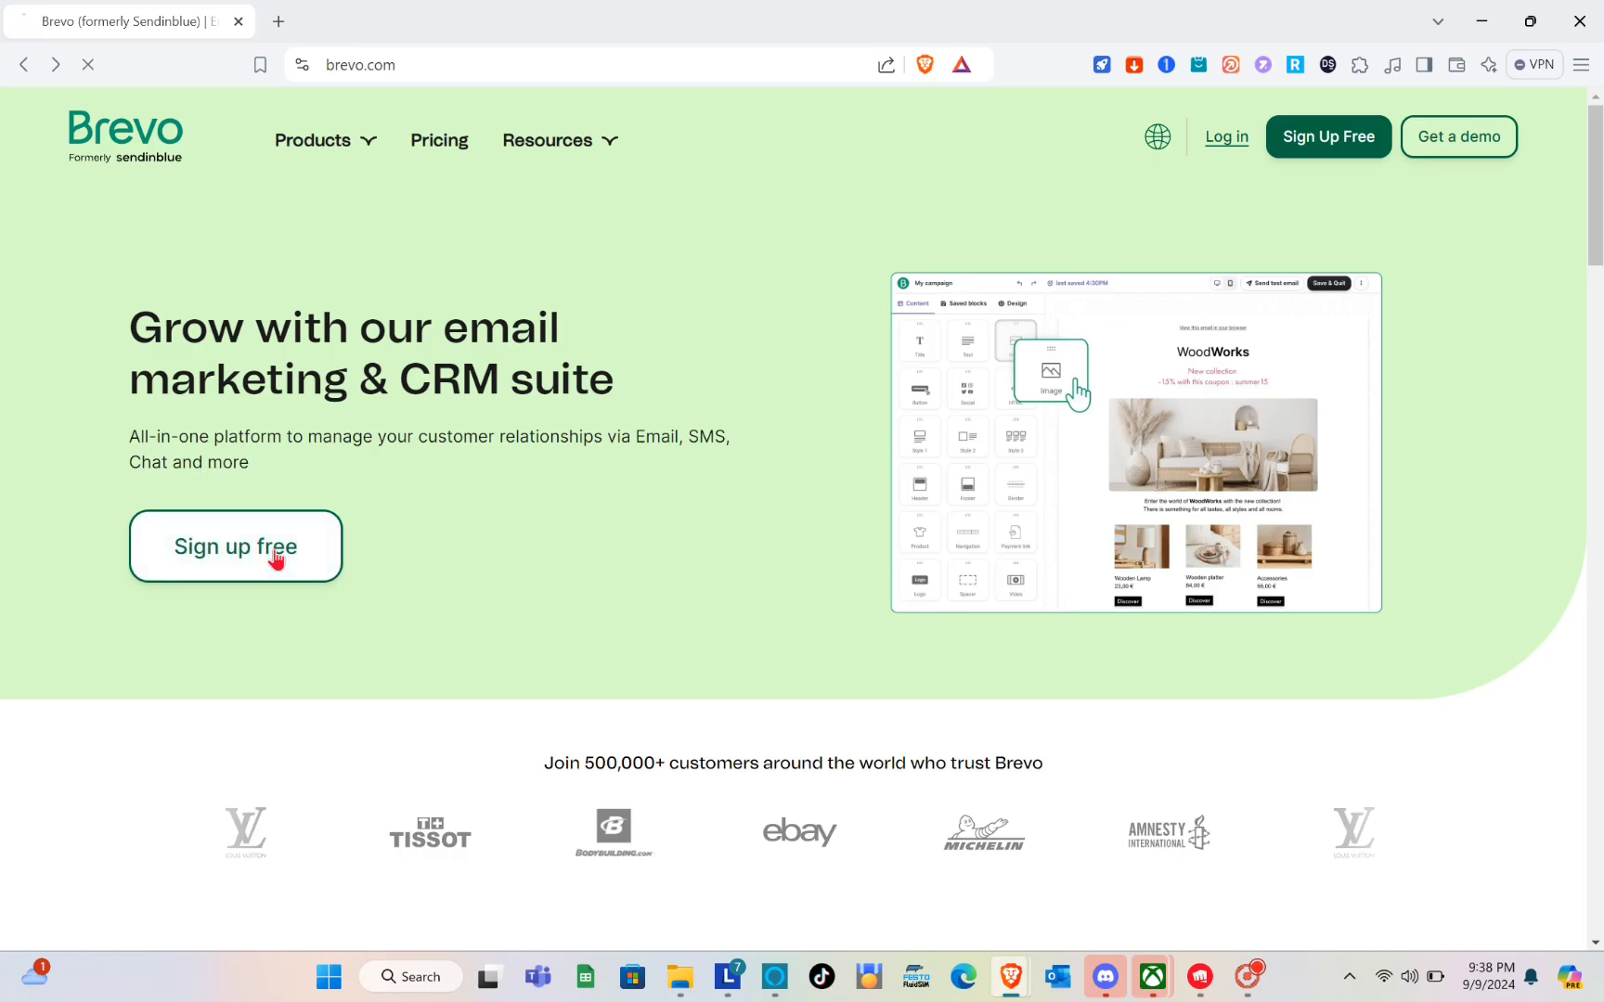
Sign in to the existing Brevo account with Google and dismiss the introduction to the homepage calendar.
{"action": "left_click", "coordinate": [403, 707]}
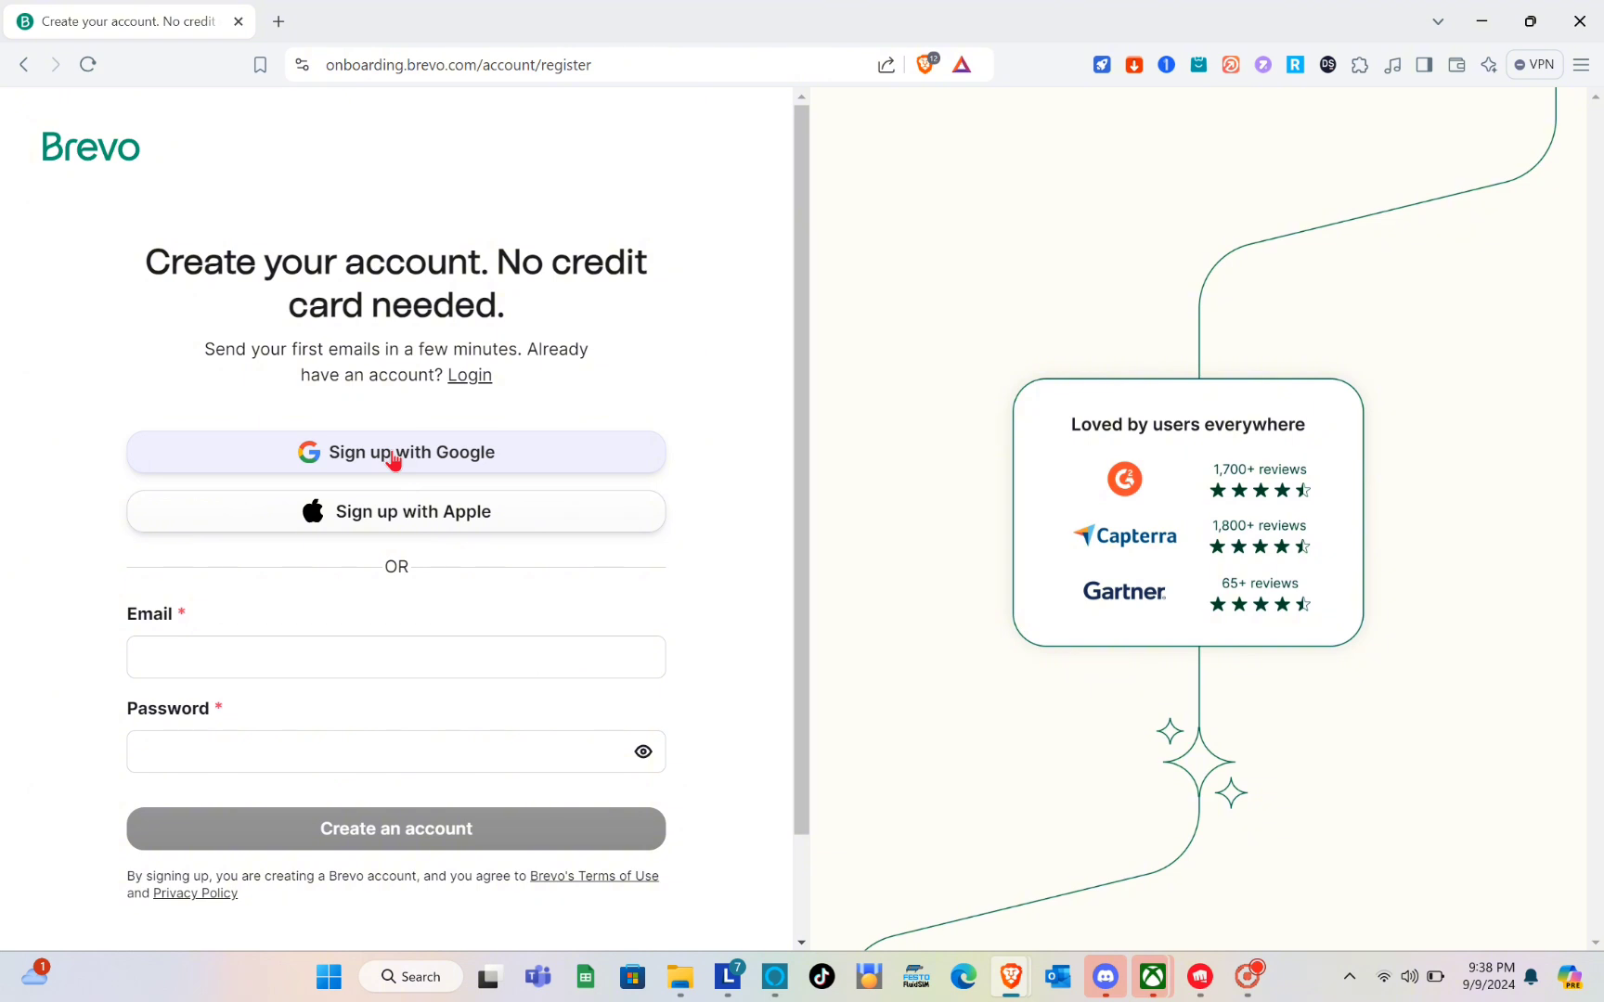
{"action": "left_click", "coordinate": [24, 64]}
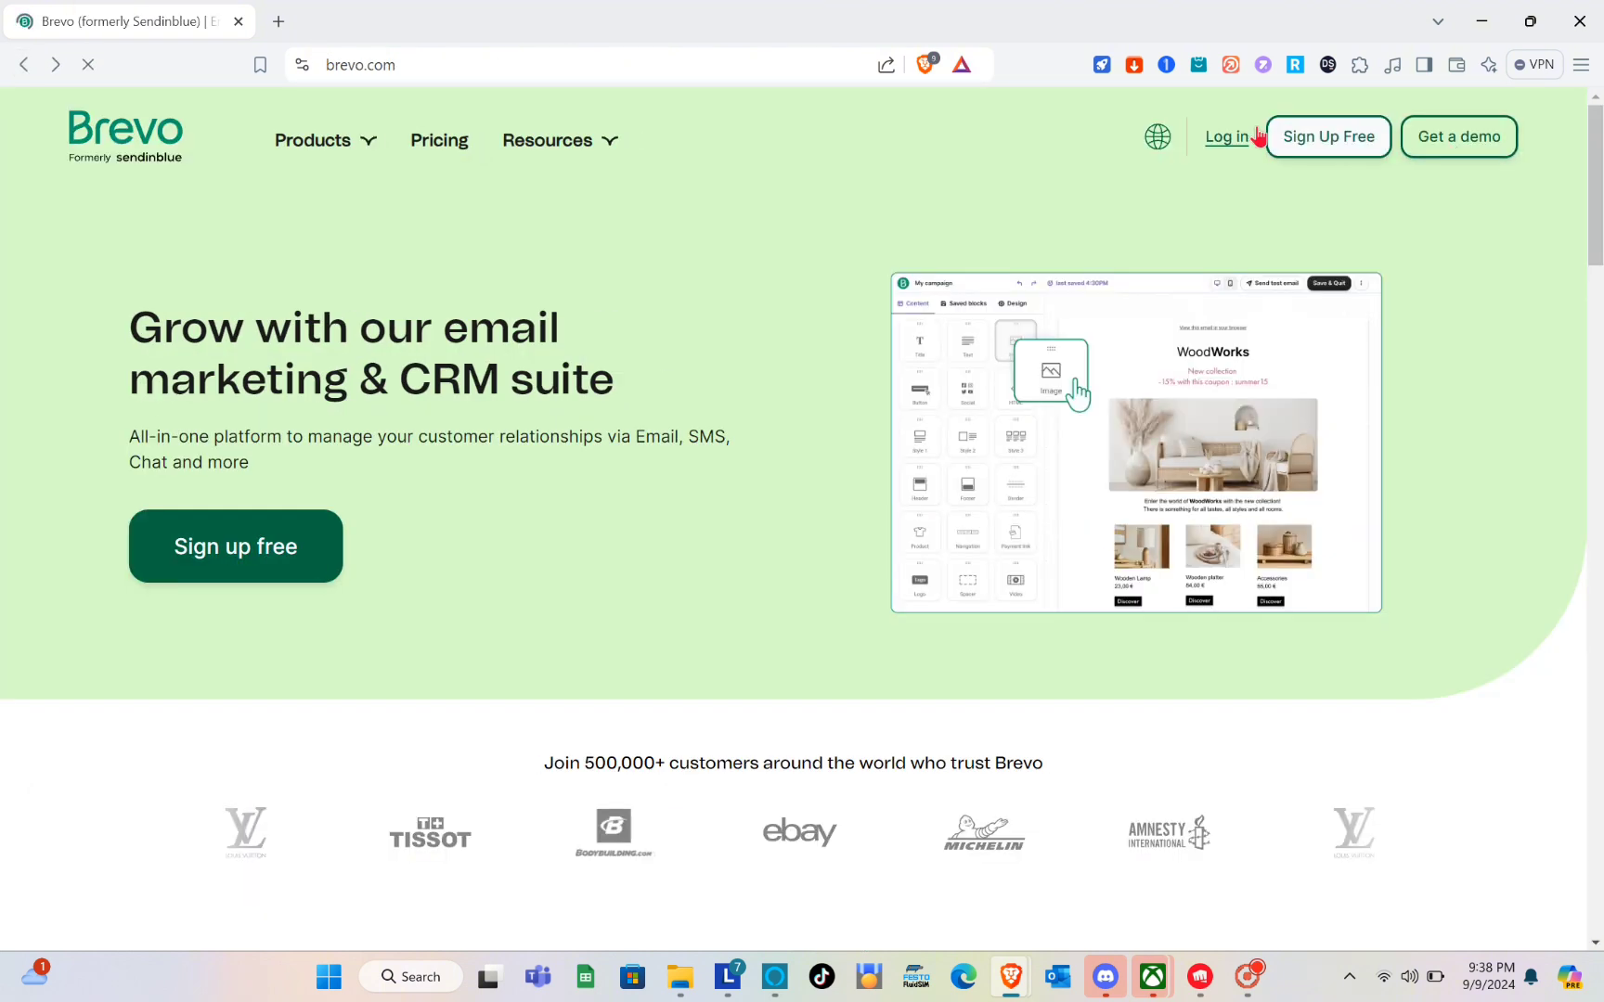
{"action": "left_click", "coordinate": [1241, 144]}
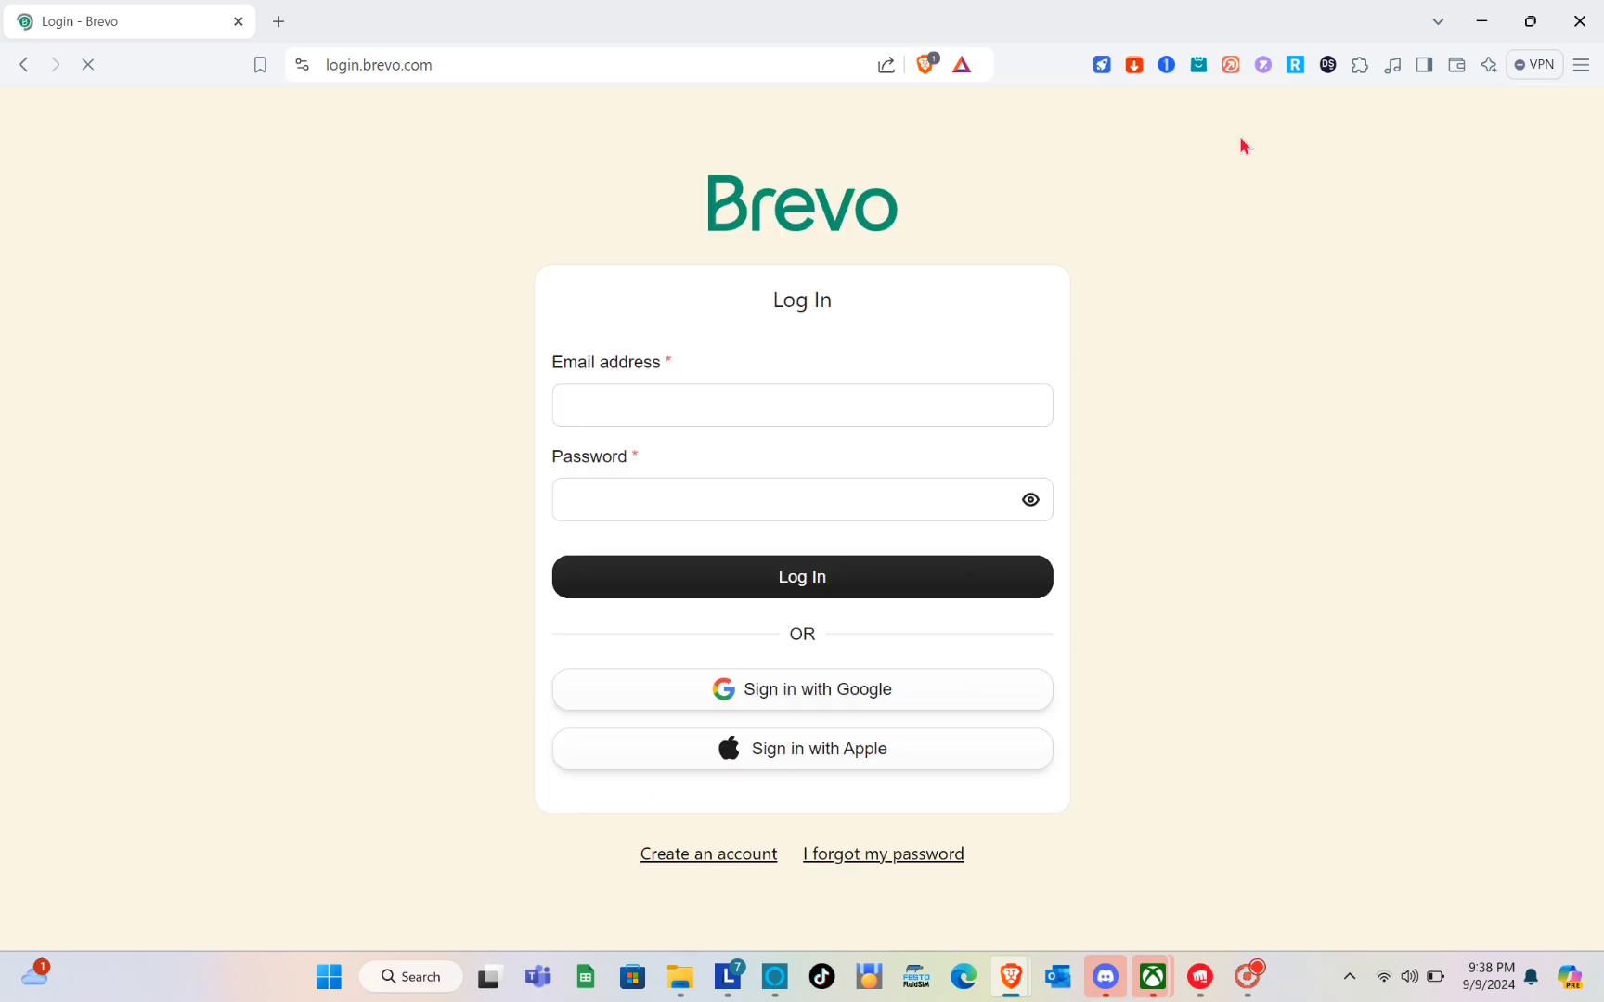
{"action": "left_click", "coordinate": [742, 423]}
{"action": "left_click", "coordinate": [841, 710]}
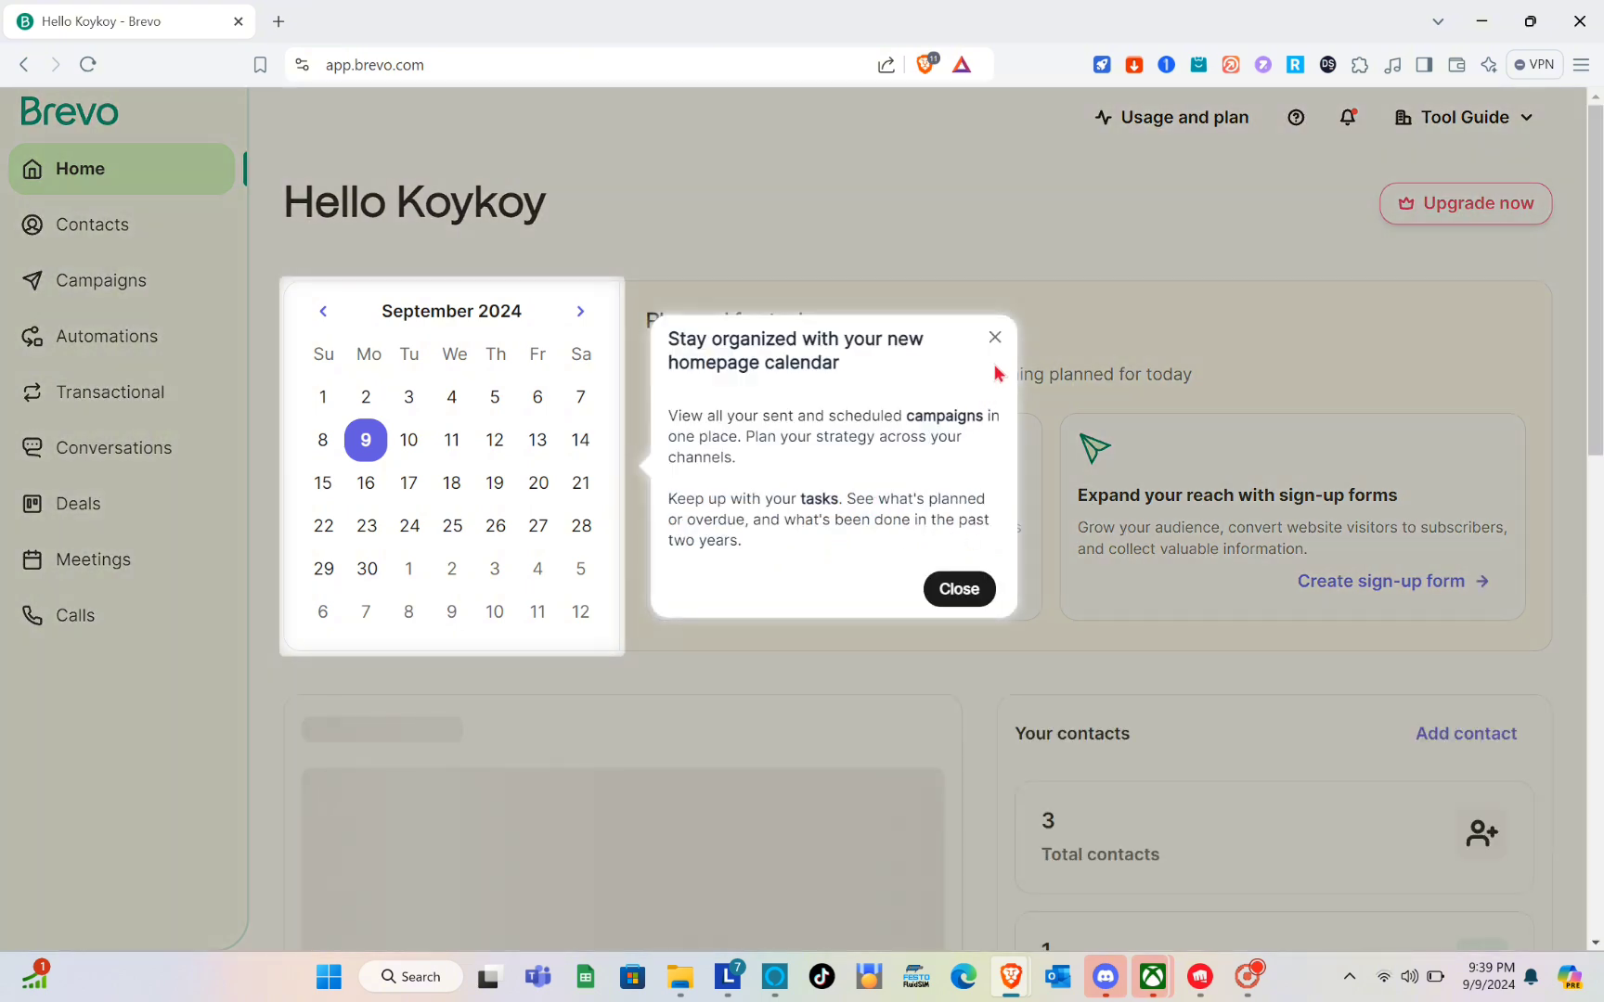
{"action": "left_click", "coordinate": [994, 338]}
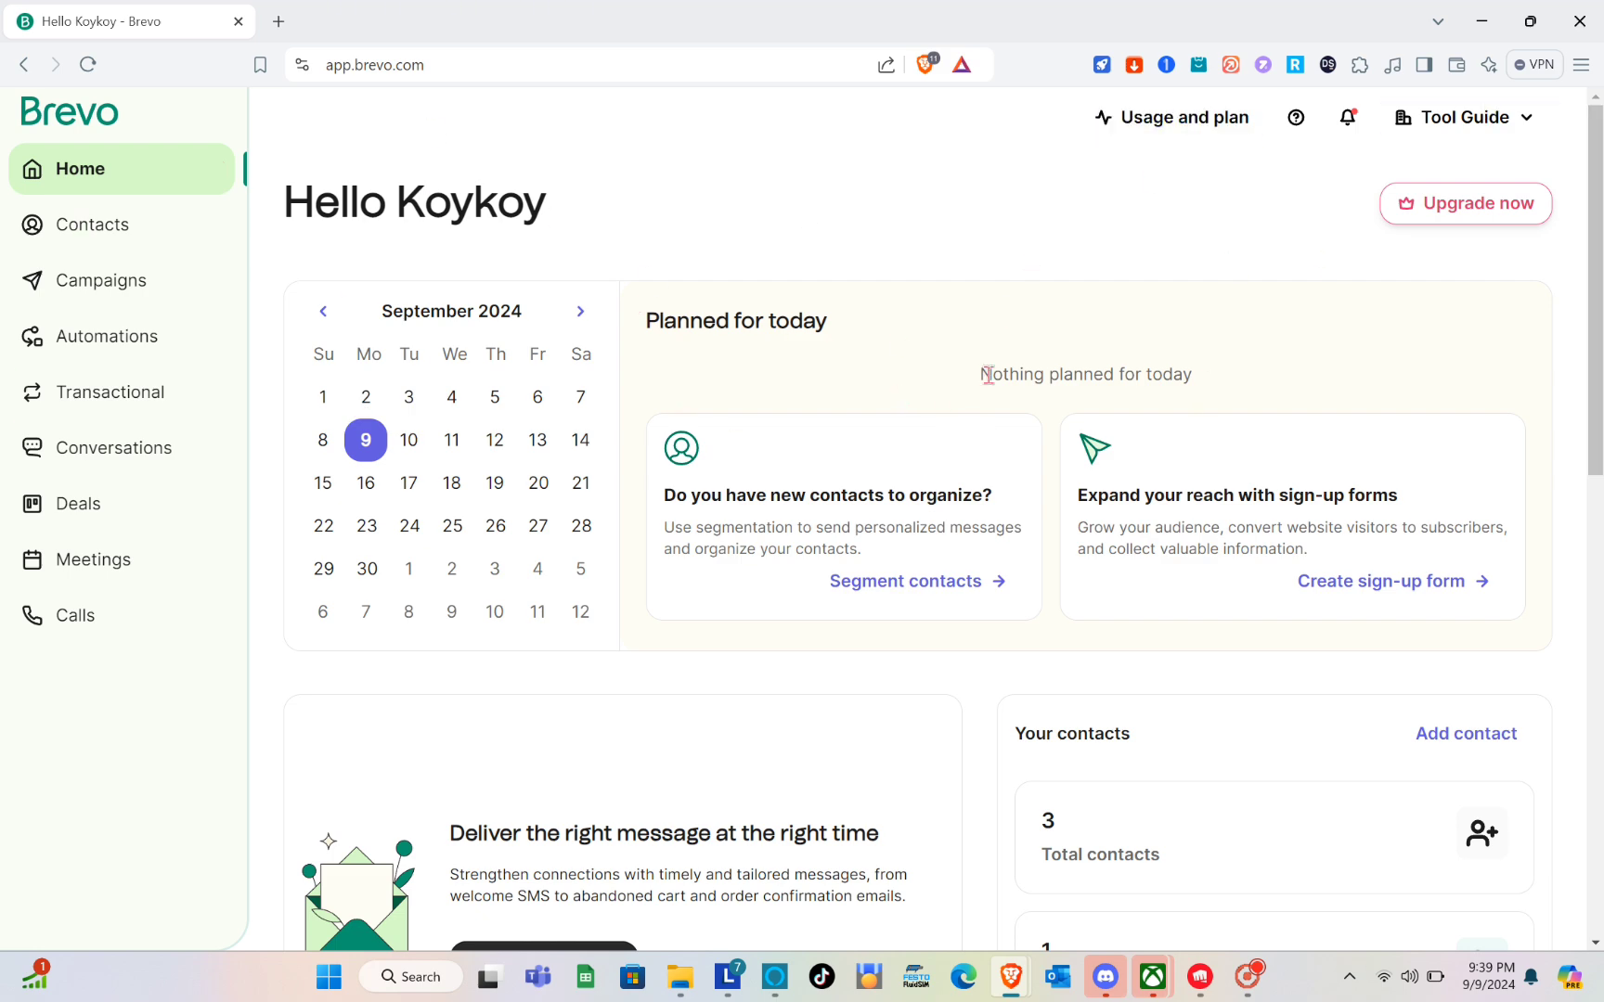
Look over the home dashboard and open plan management from the campaign usage and plan summary.
{"action": "scroll", "coordinate": [891, 548], "scroll_direction": "down", "scroll_amount": 2}
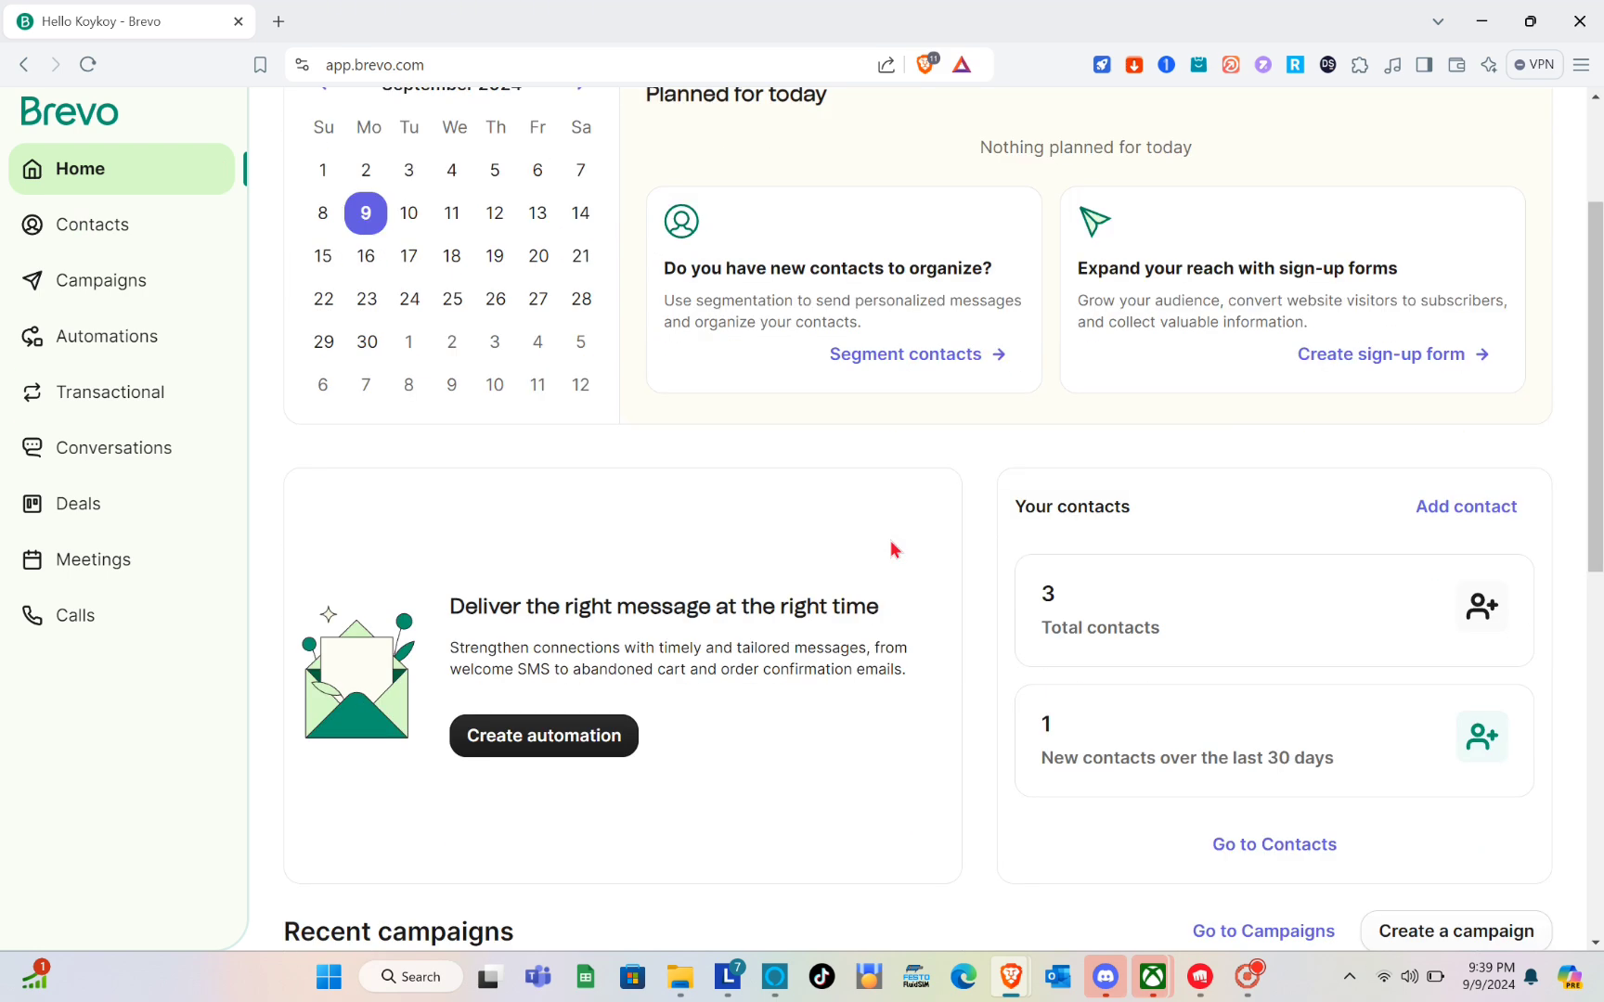
{"action": "scroll", "coordinate": [891, 548], "scroll_direction": "up", "scroll_amount": 2}
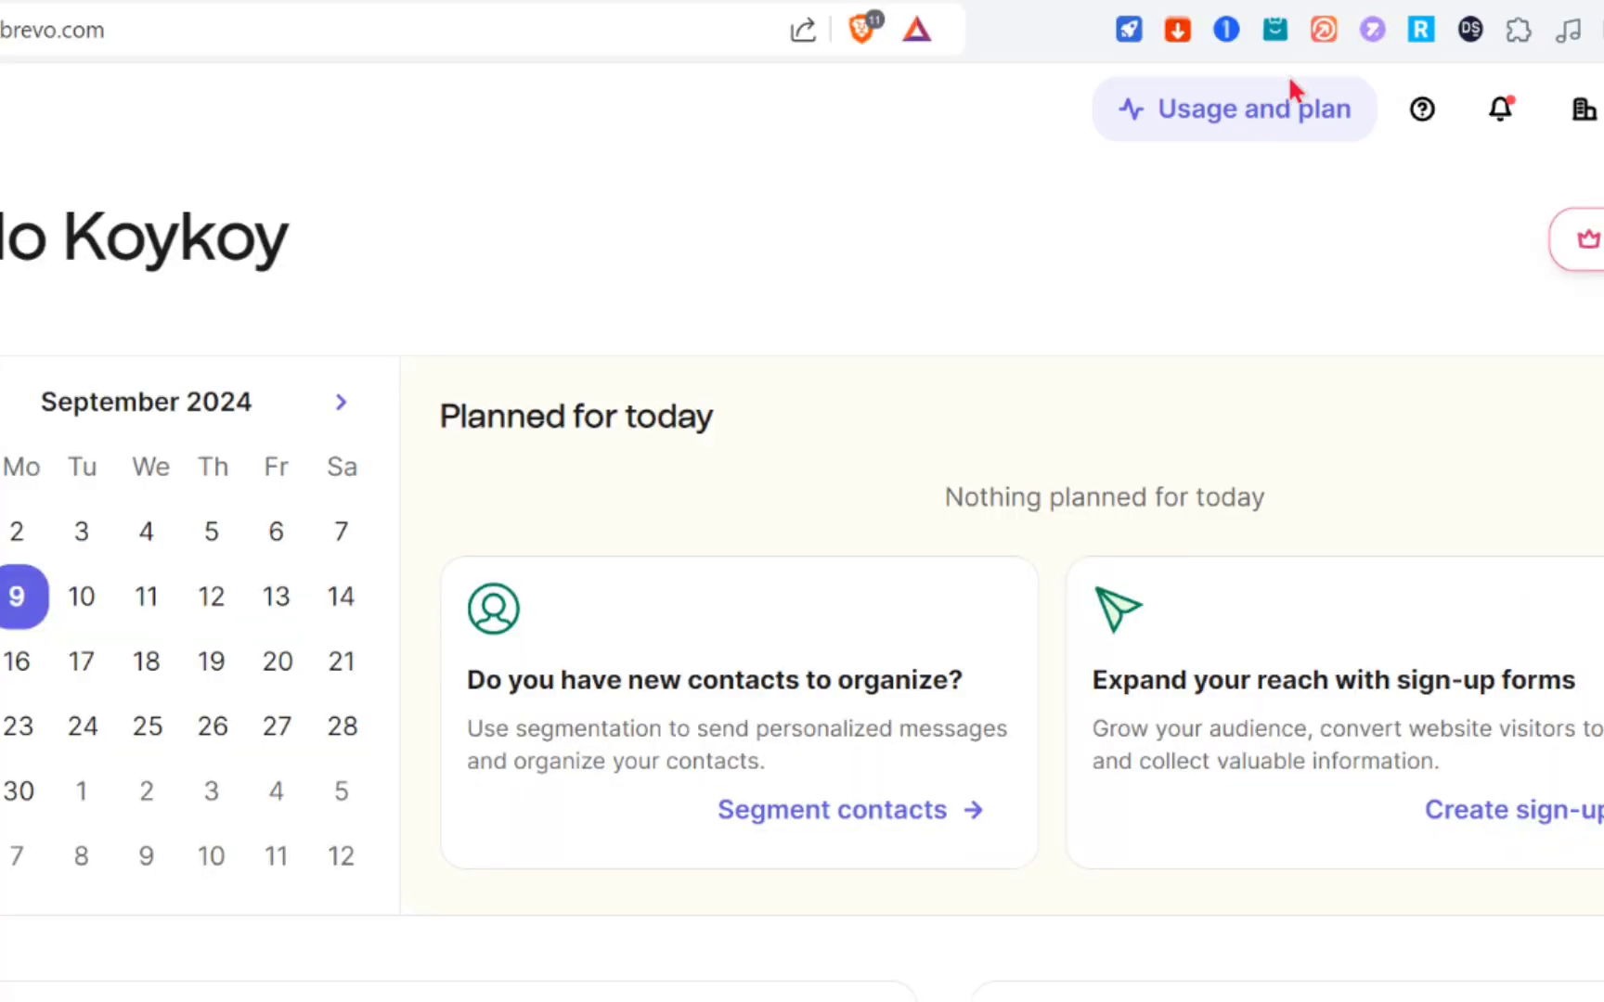
{"action": "left_click", "coordinate": [1205, 113]}
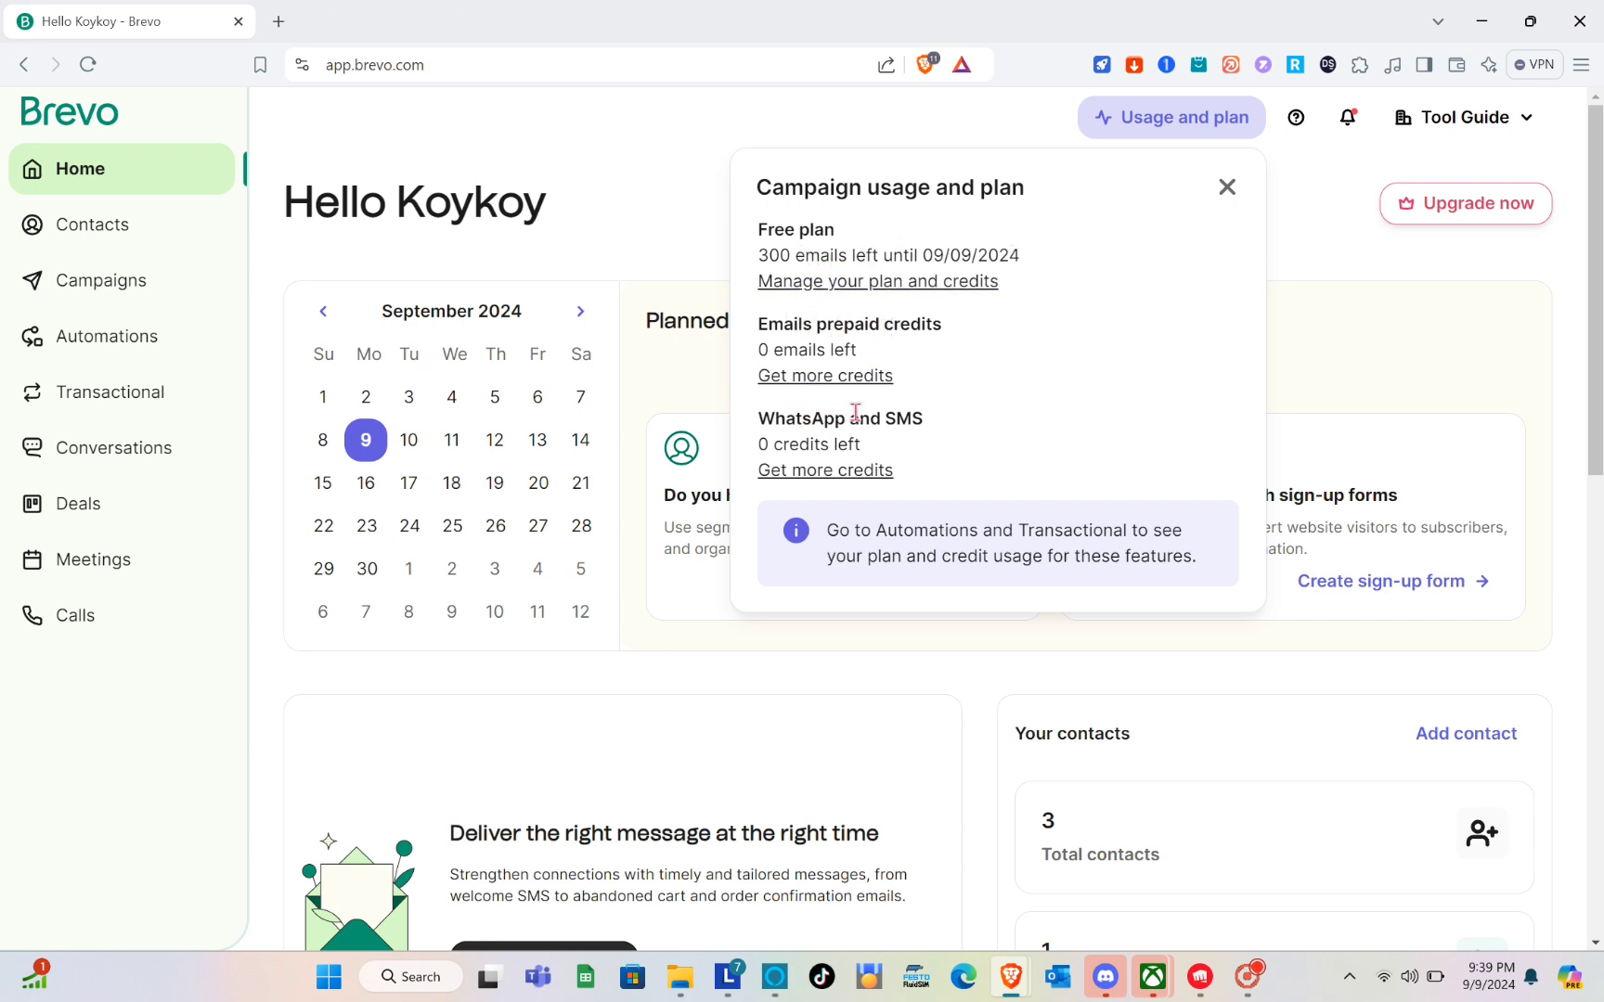
{"action": "left_click", "coordinate": [876, 282]}
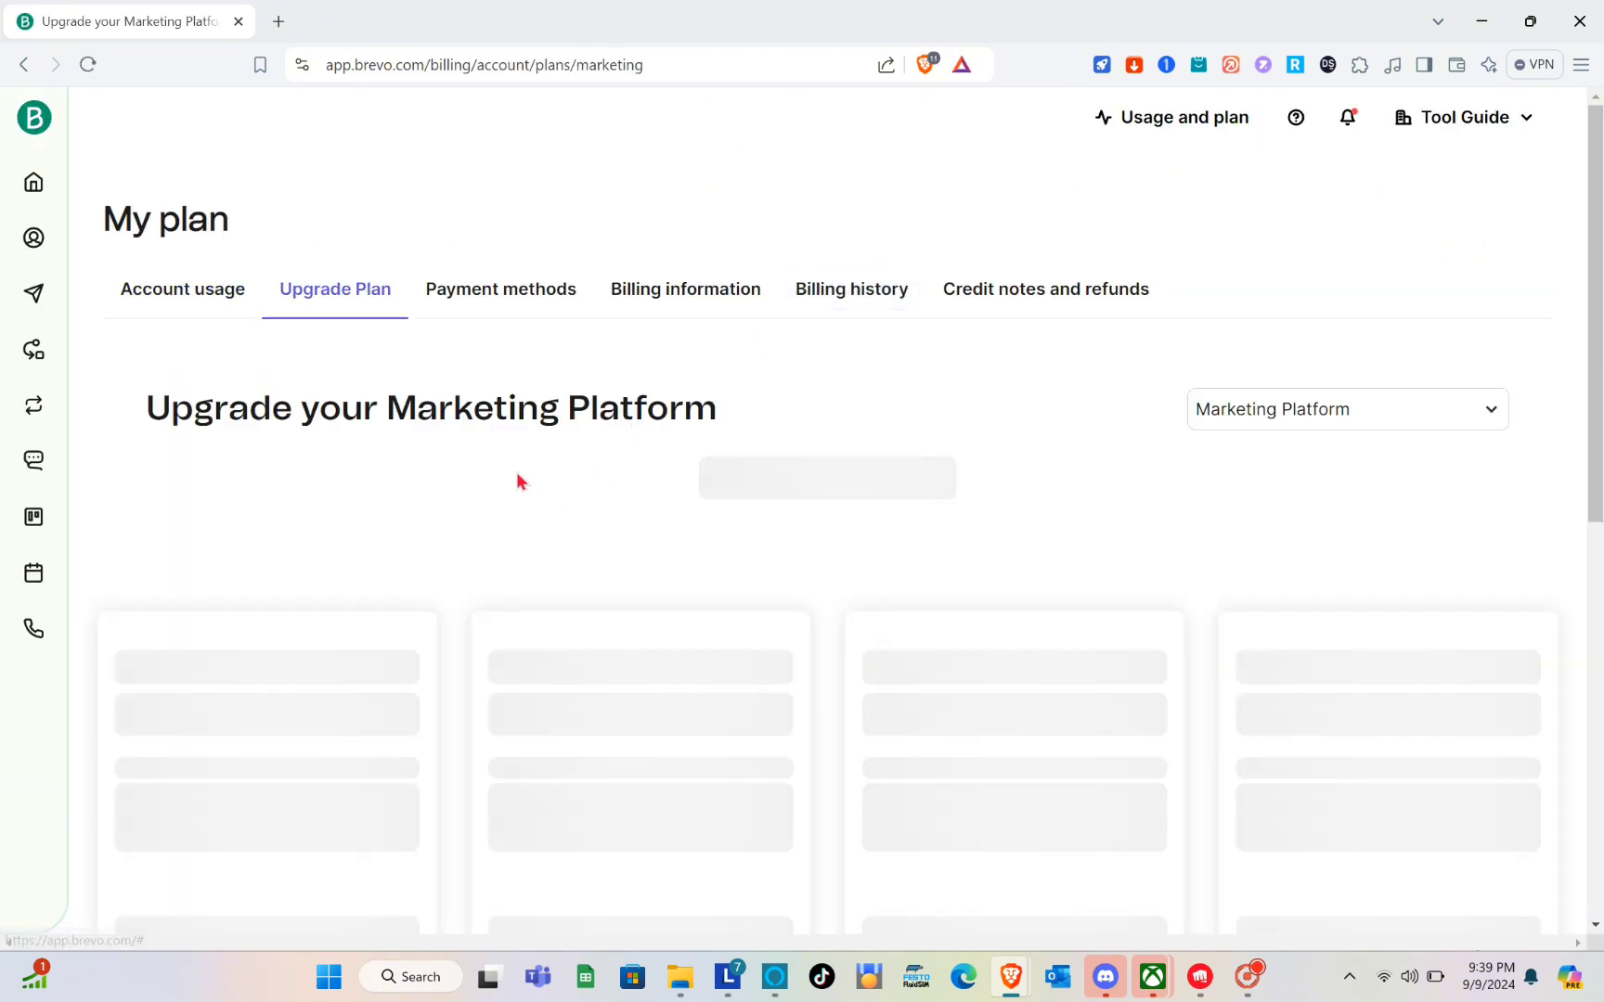
Compare the prices and features of the Free, Starter, Business and Enterprise marketing plans, and return to the home dashboard.
{"action": "scroll", "coordinate": [647, 615], "scroll_direction": "down", "scroll_amount": 4}
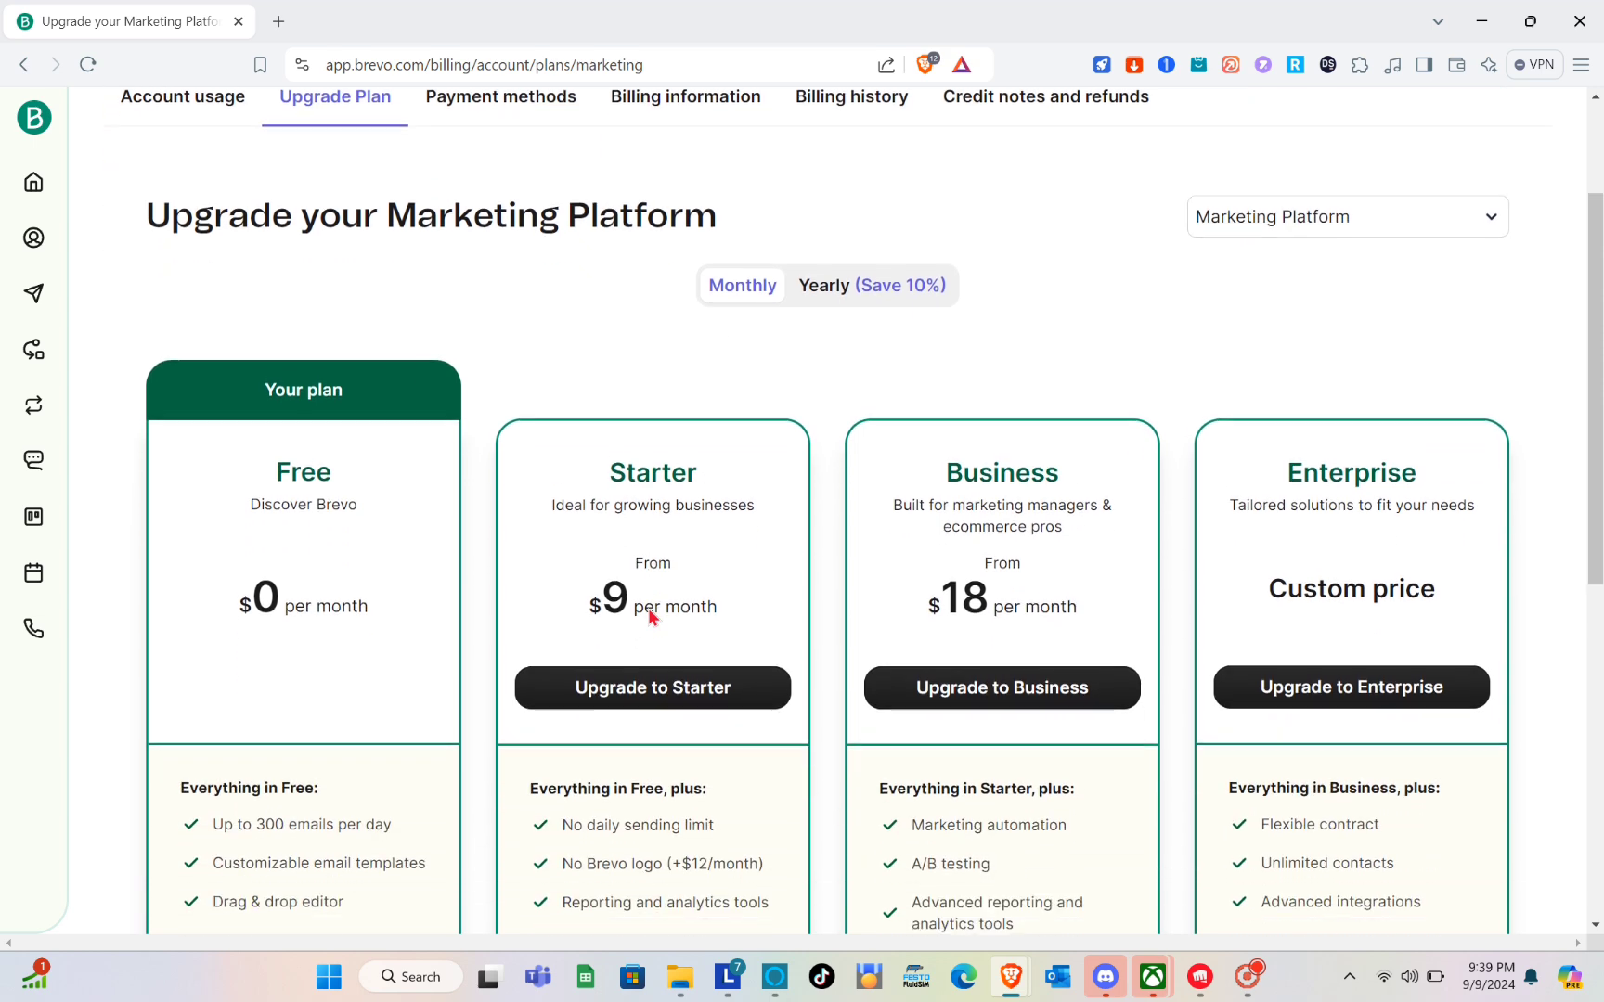
{"action": "scroll", "coordinate": [648, 616], "scroll_direction": "down", "scroll_amount": 1}
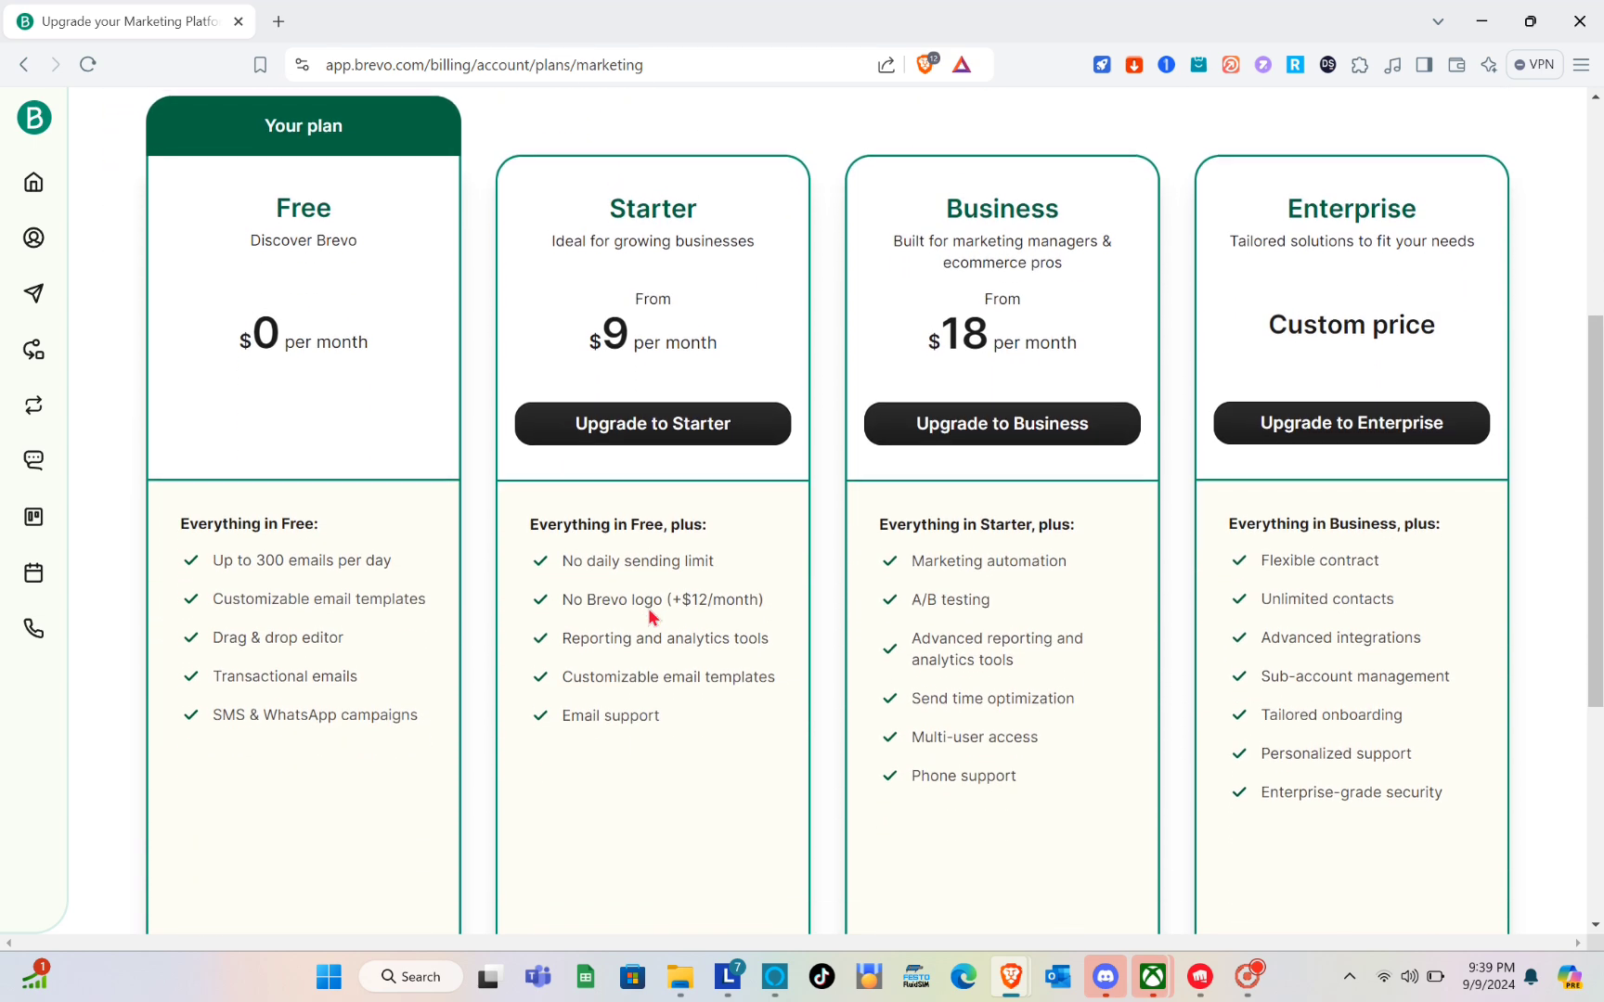
{"action": "scroll", "coordinate": [648, 615], "scroll_direction": "up", "scroll_amount": 1}
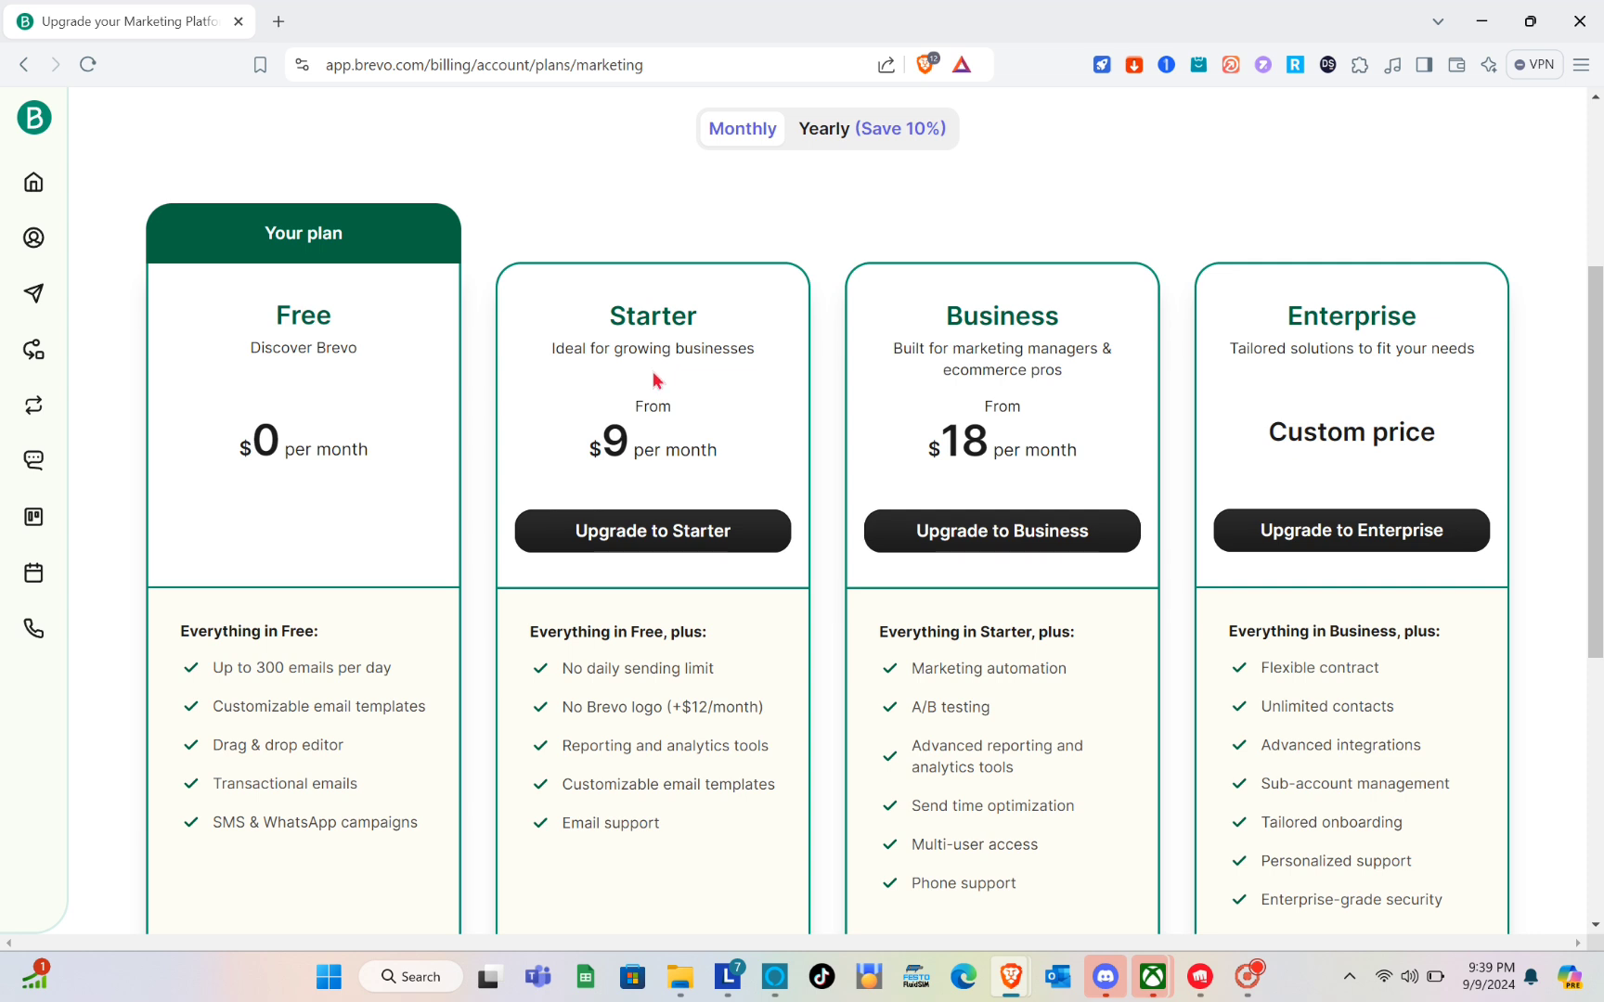
{"action": "scroll", "coordinate": [687, 641], "scroll_direction": "down", "scroll_amount": 3}
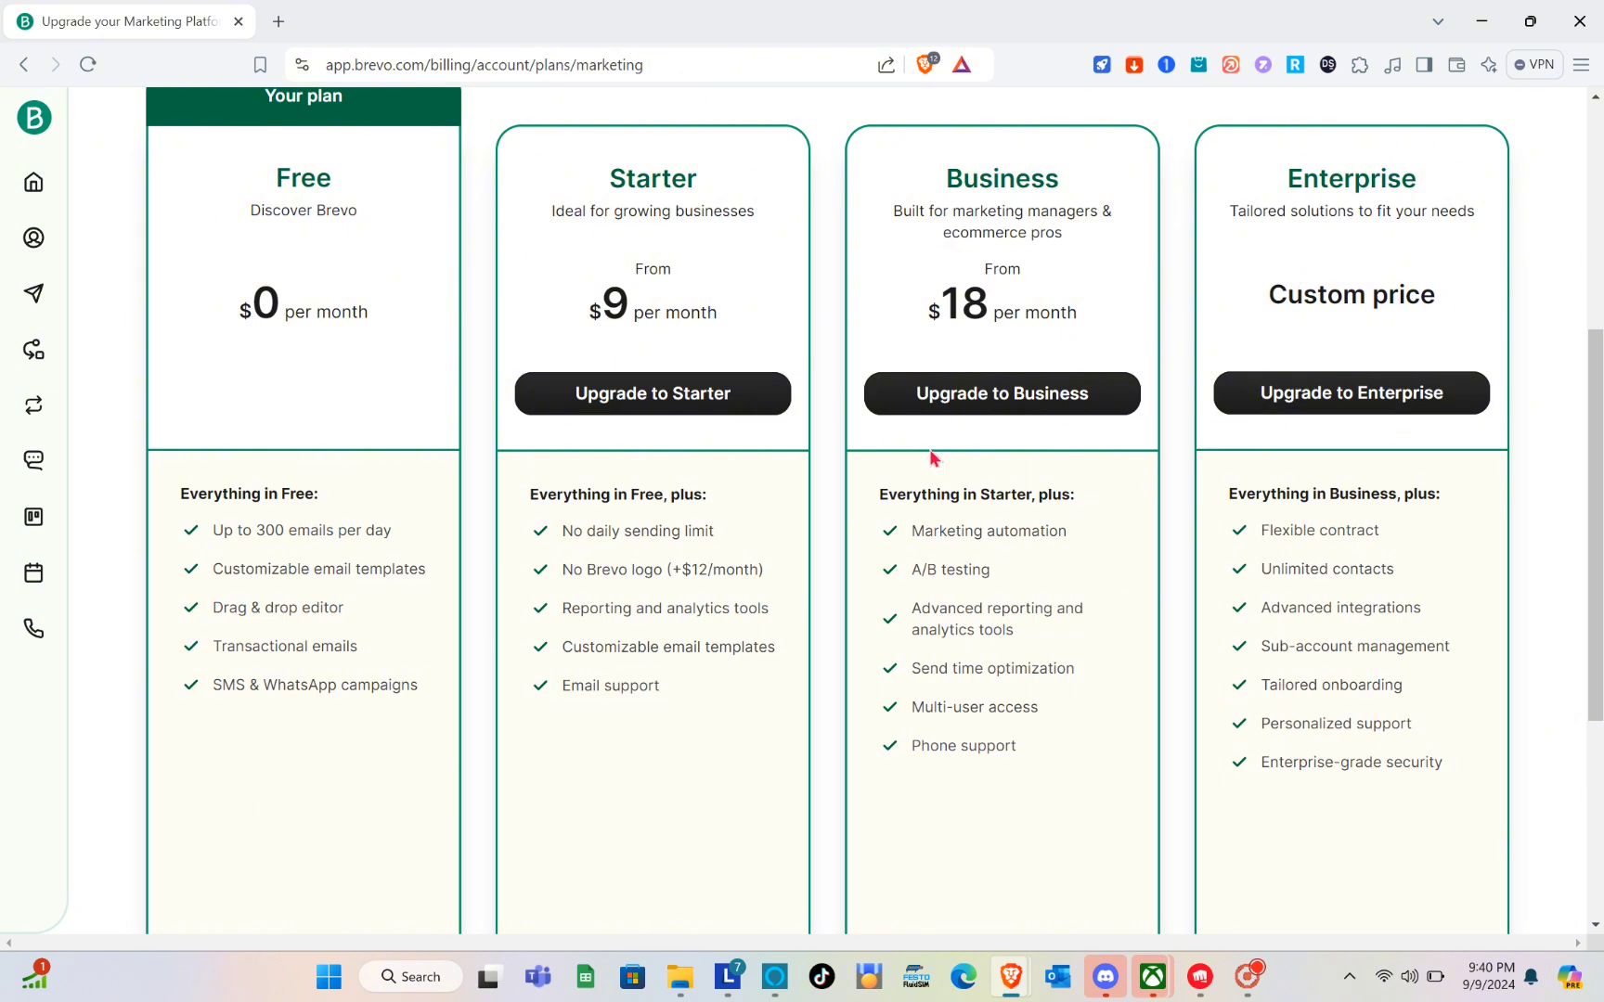
{"action": "scroll", "coordinate": [298, 437], "scroll_direction": "up", "scroll_amount": 3}
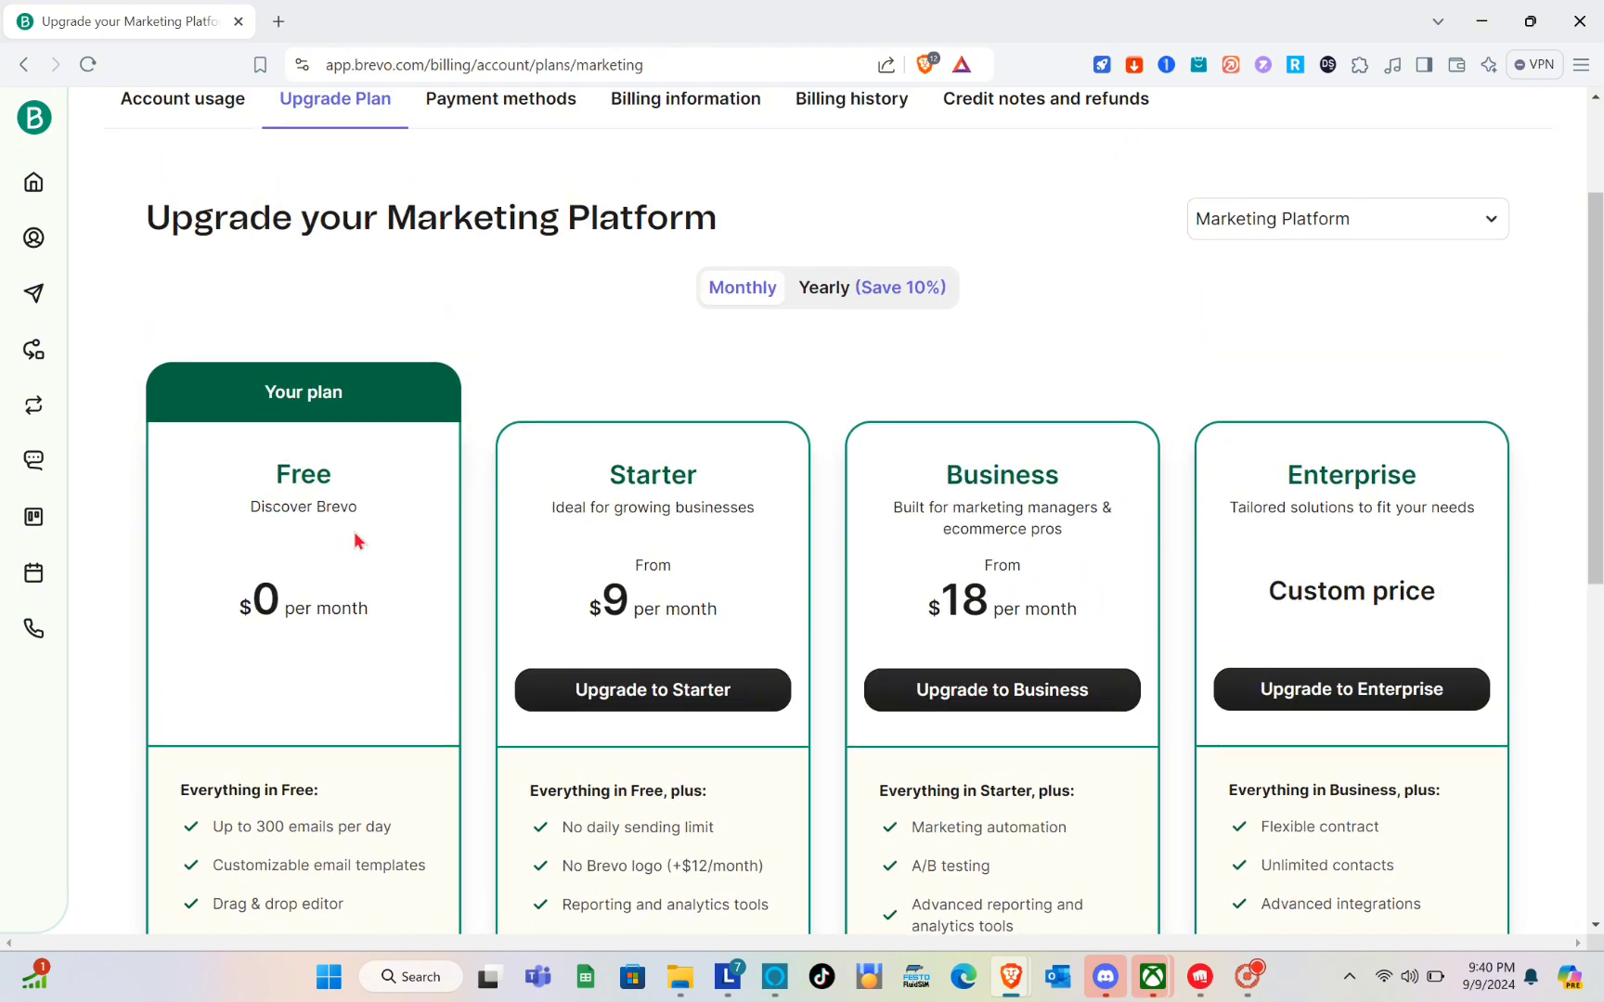
{"action": "scroll", "coordinate": [359, 541], "scroll_direction": "up", "scroll_amount": 2}
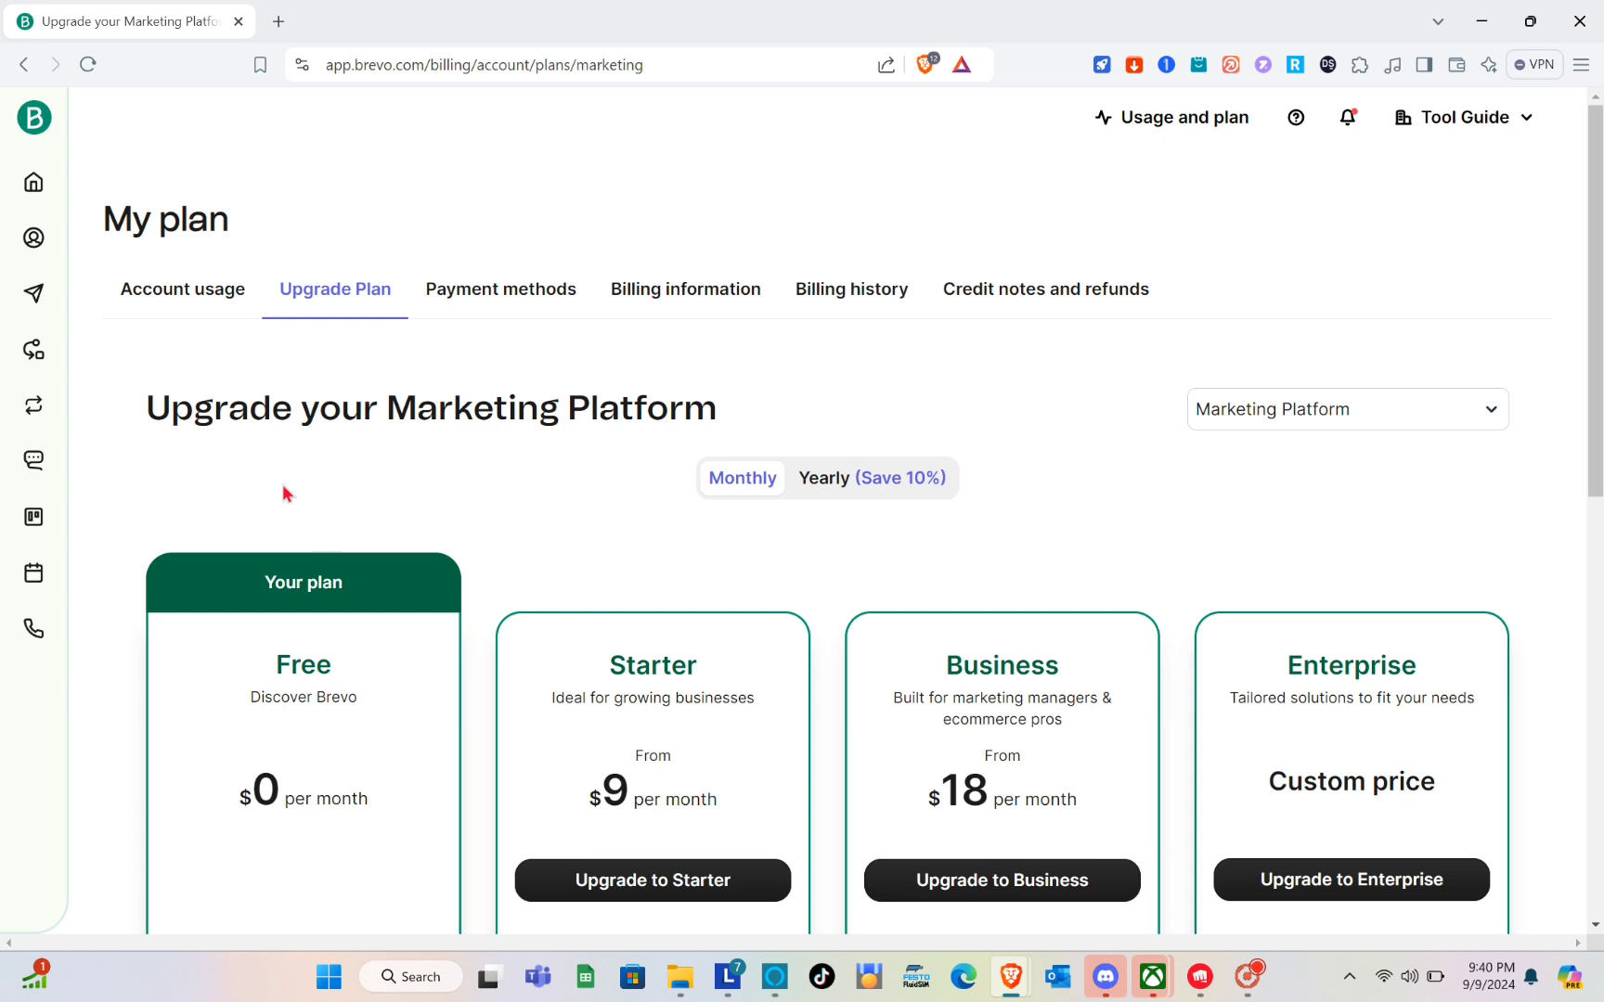
{"action": "left_click", "coordinate": [24, 64]}
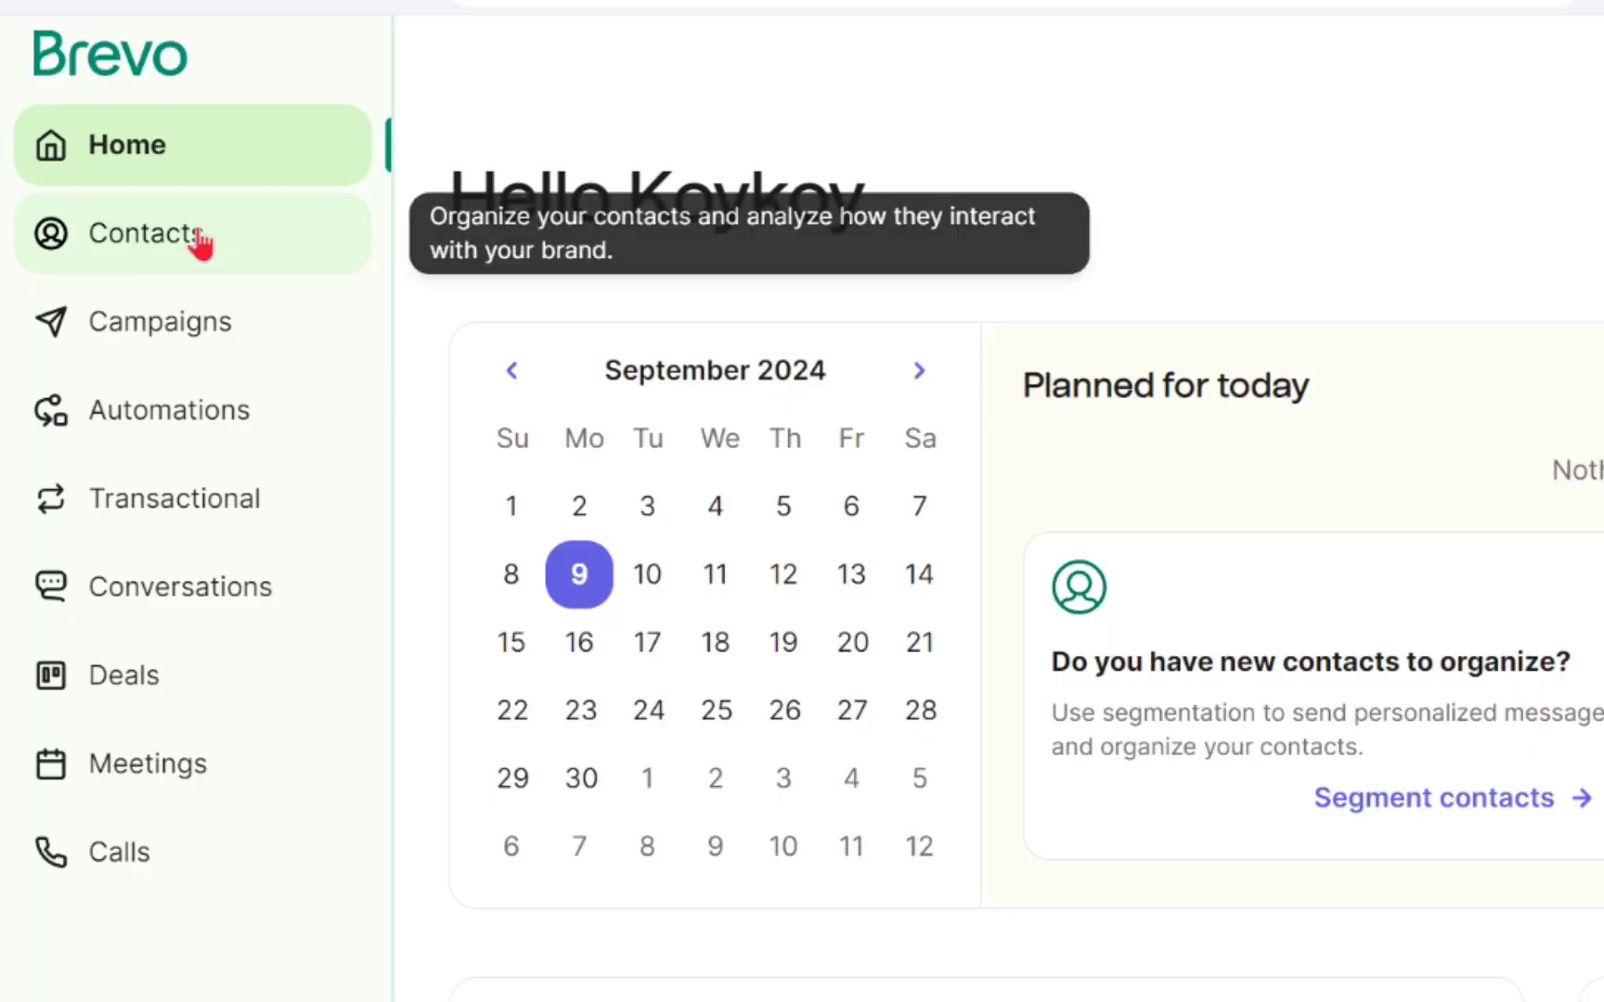
Look over the contact database and campaigns dashboard, and open the creation page for a new automation.
{"action": "left_click", "coordinate": [202, 241]}
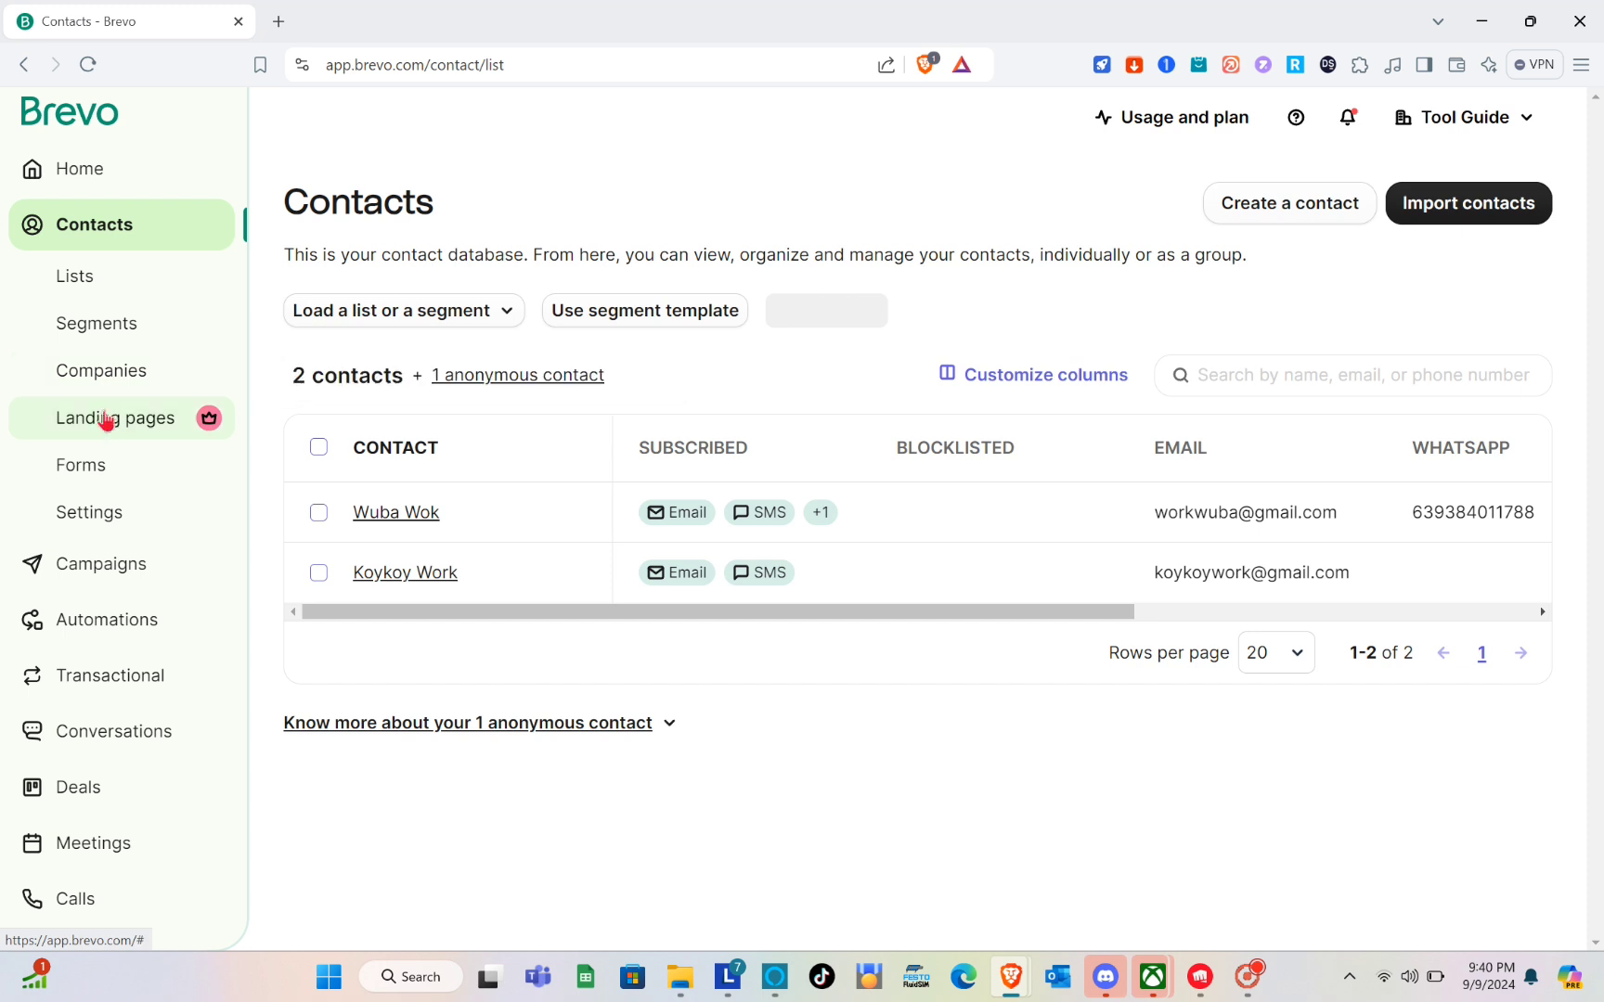
{"action": "left_click", "coordinate": [109, 568]}
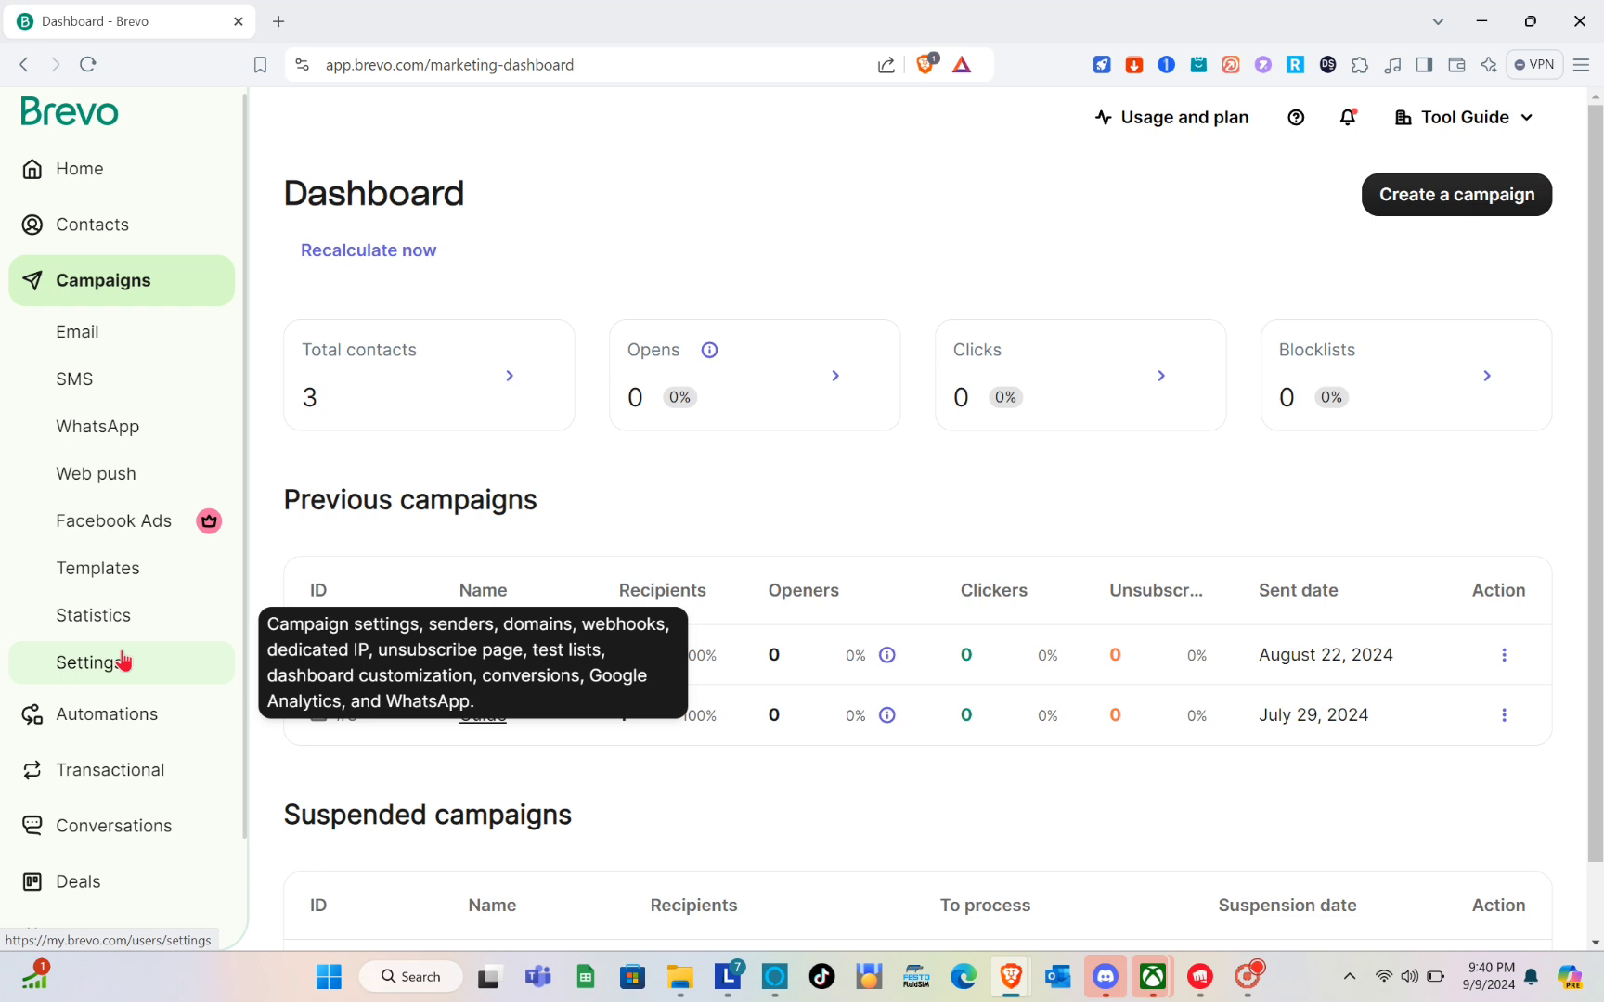
{"action": "left_click", "coordinate": [118, 714]}
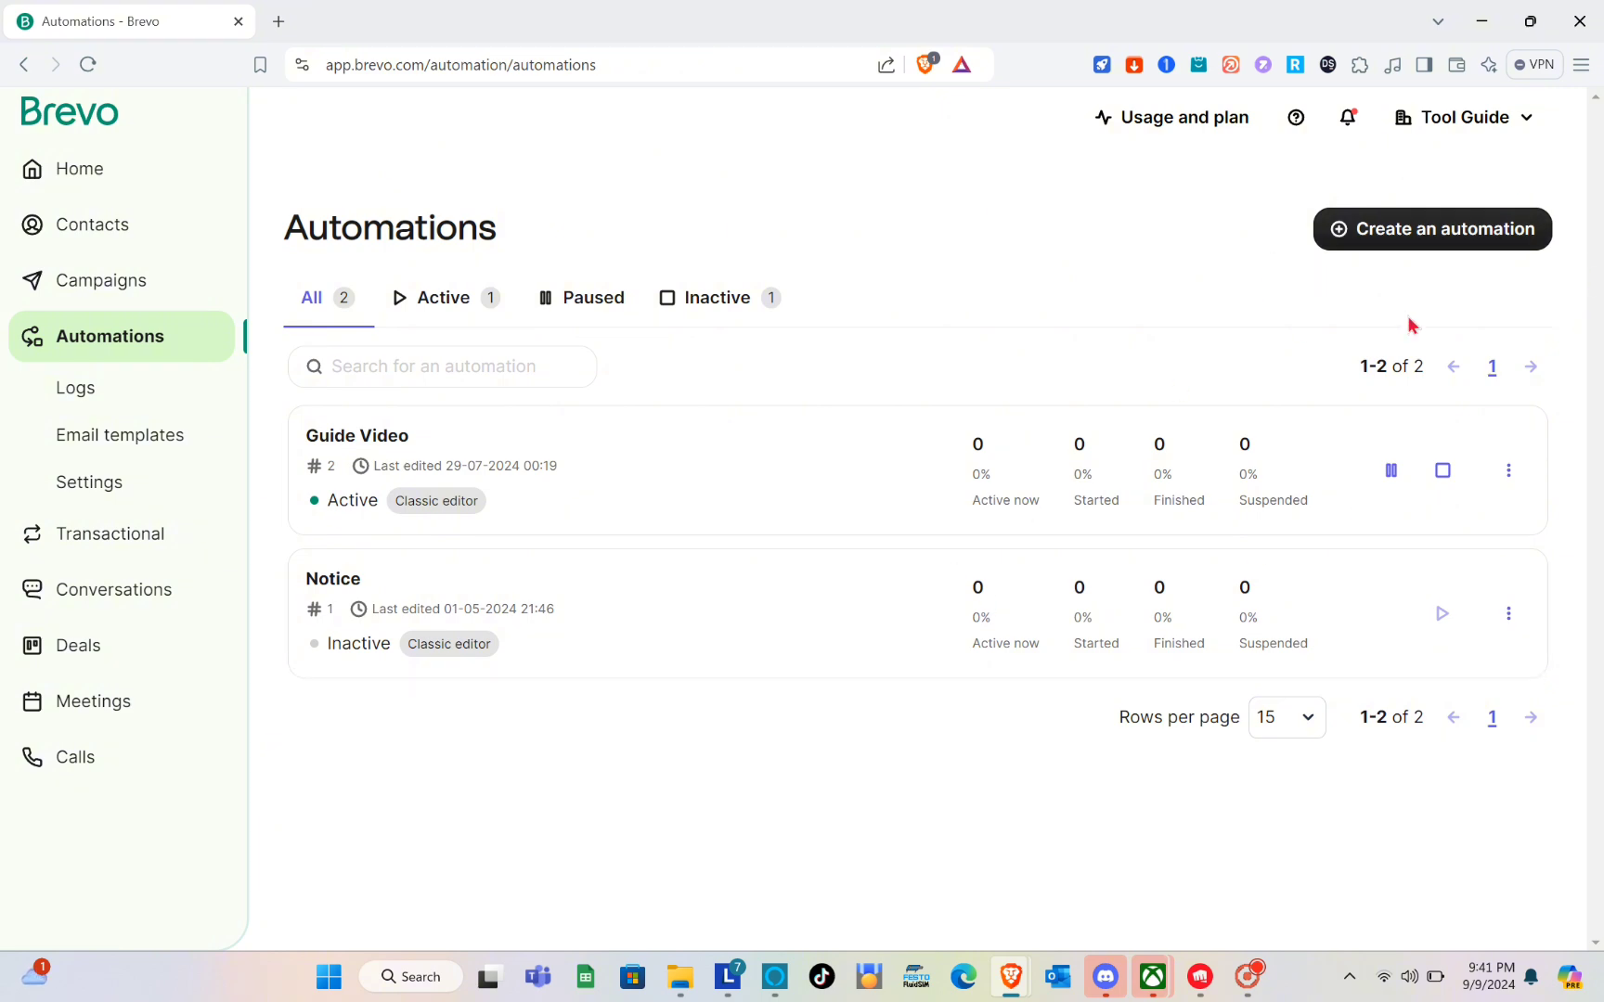
{"action": "left_click", "coordinate": [1414, 237]}
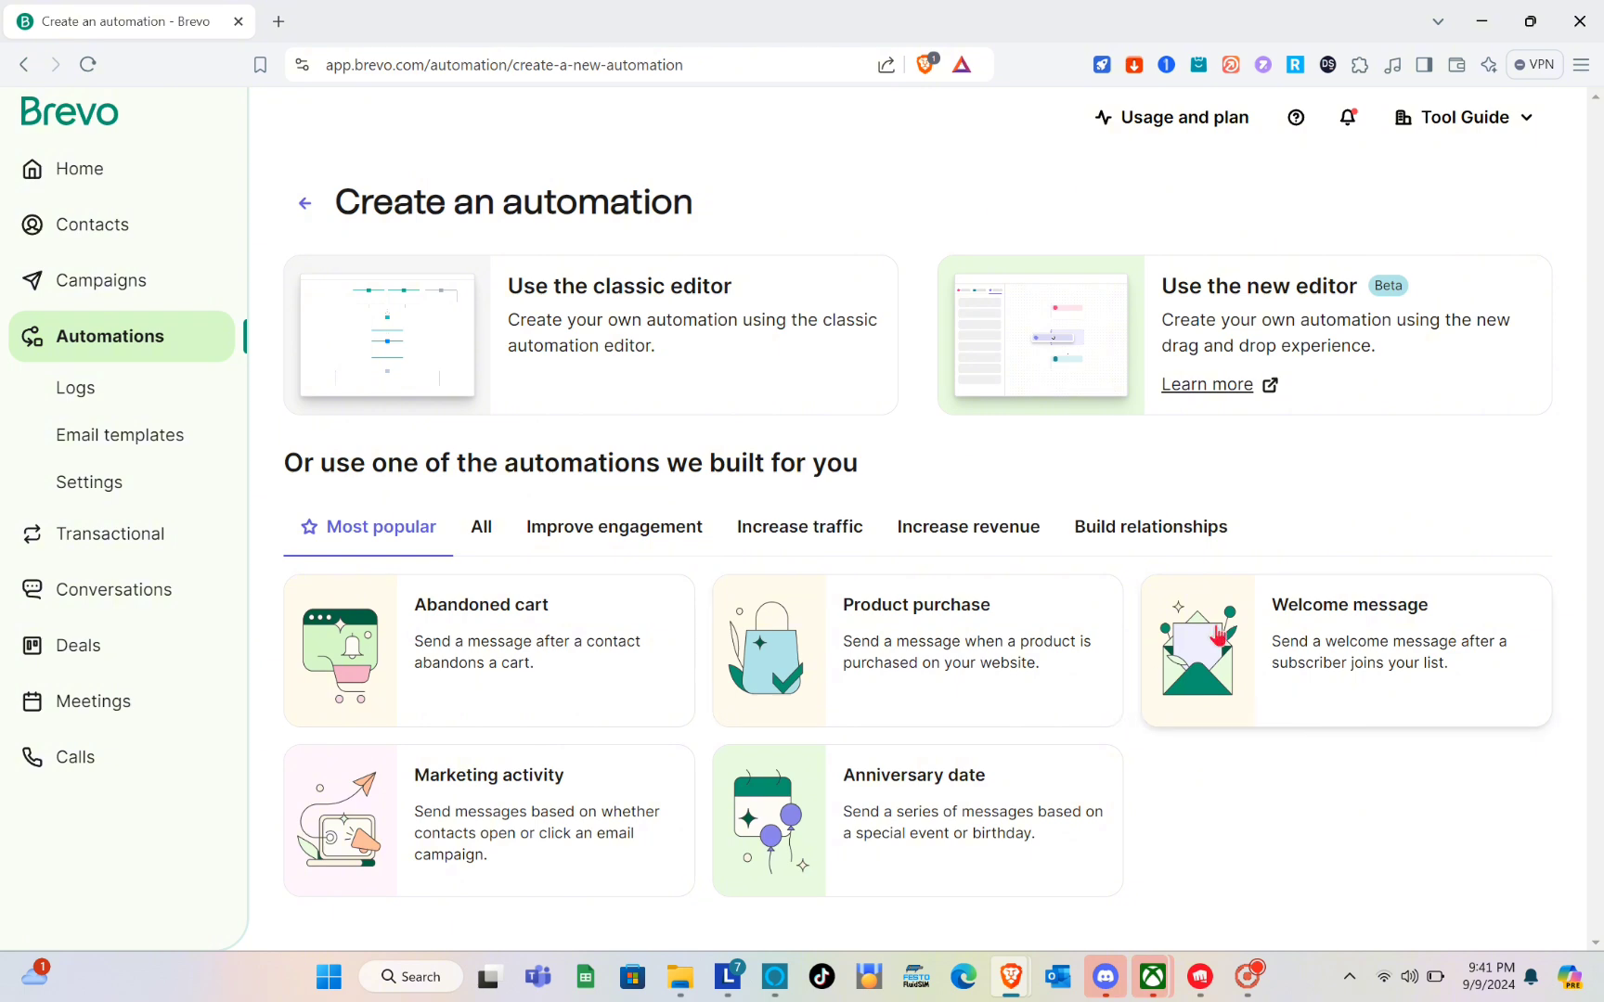
Browse the prebuilt automations for improving engagement, increasing traffic, increasing revenue and building relationships, and return to the most popular ones.
{"action": "left_click", "coordinate": [603, 525]}
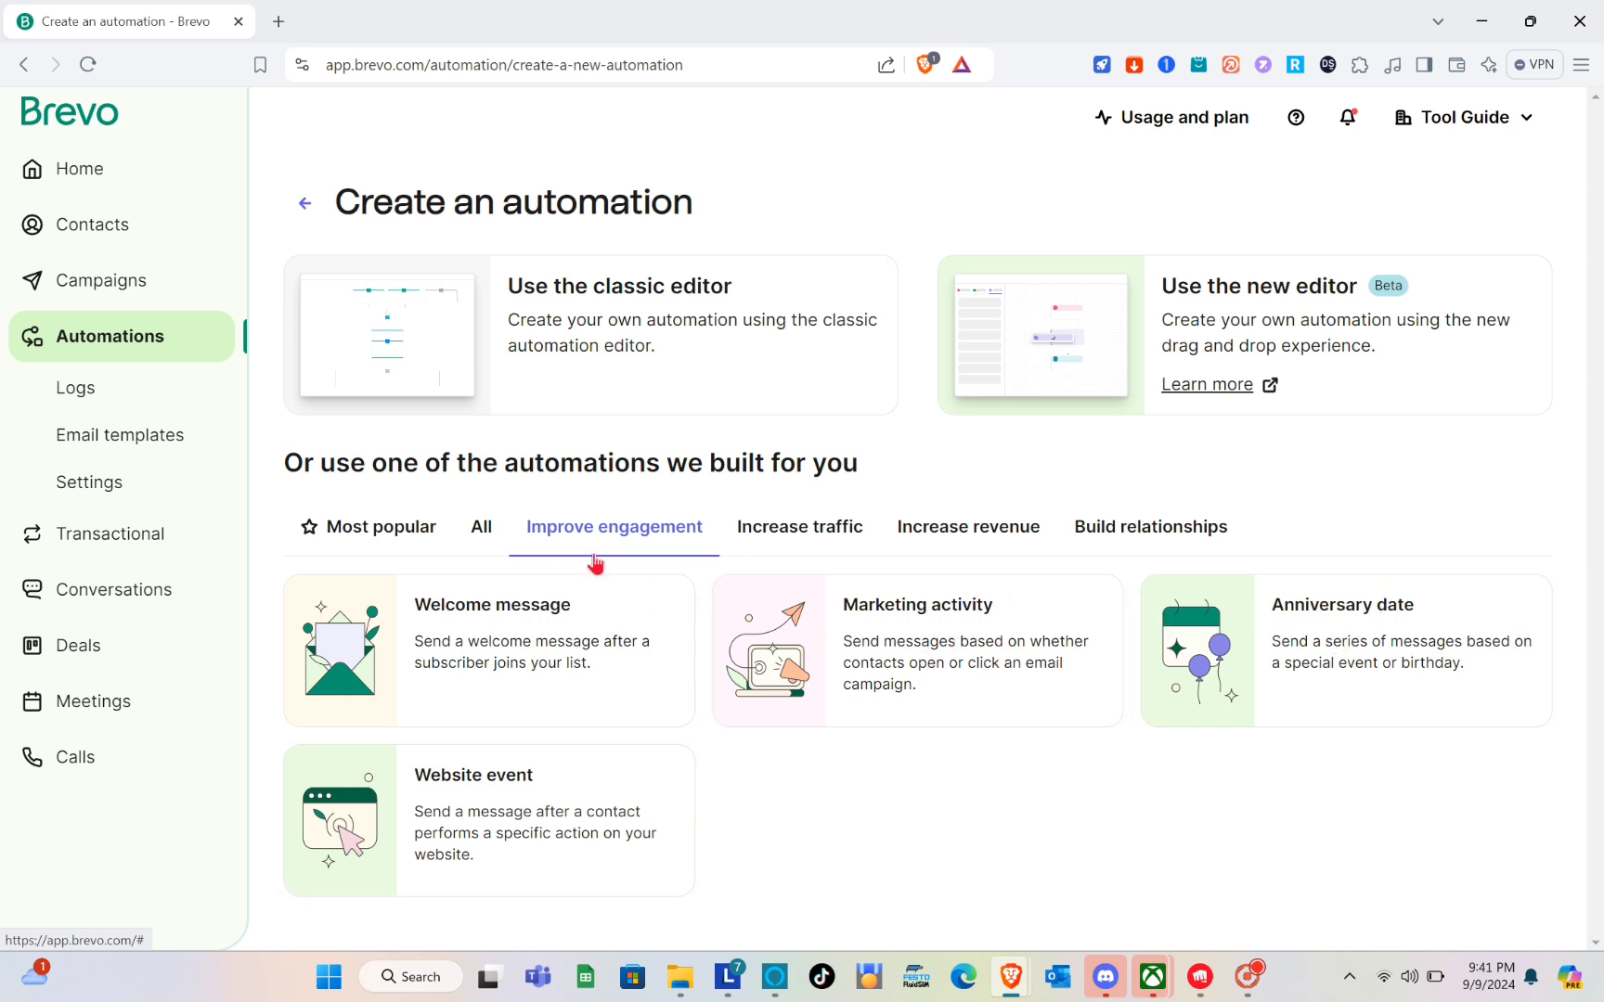
{"action": "left_click", "coordinate": [789, 546]}
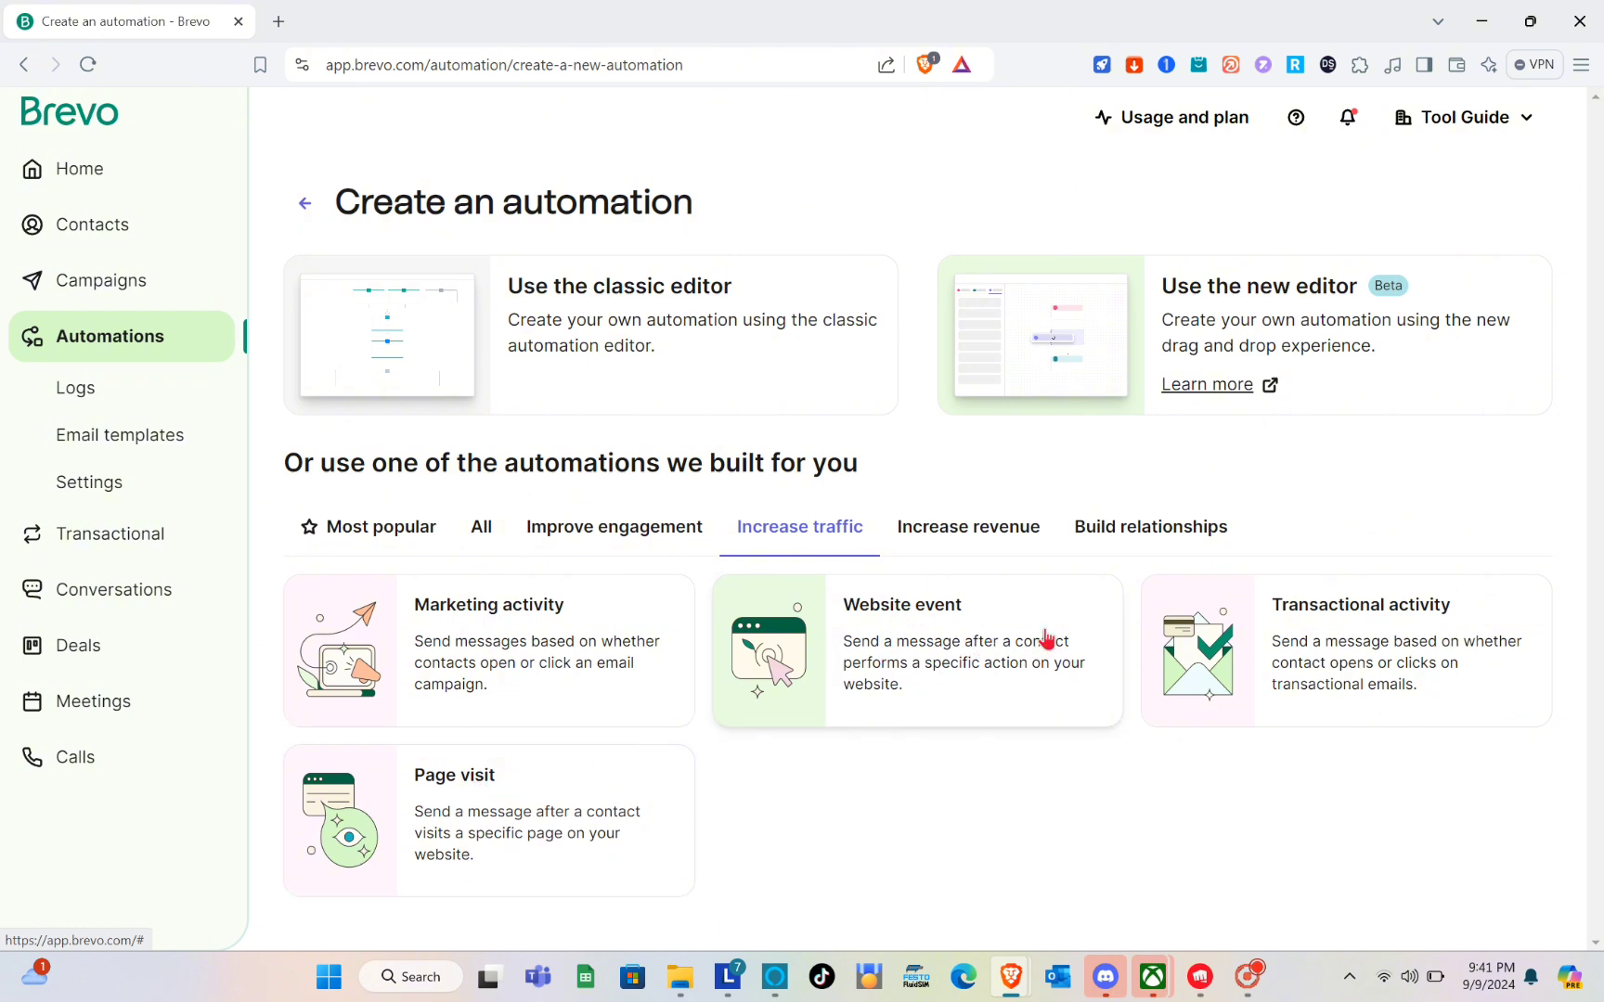
{"action": "left_click", "coordinate": [948, 532]}
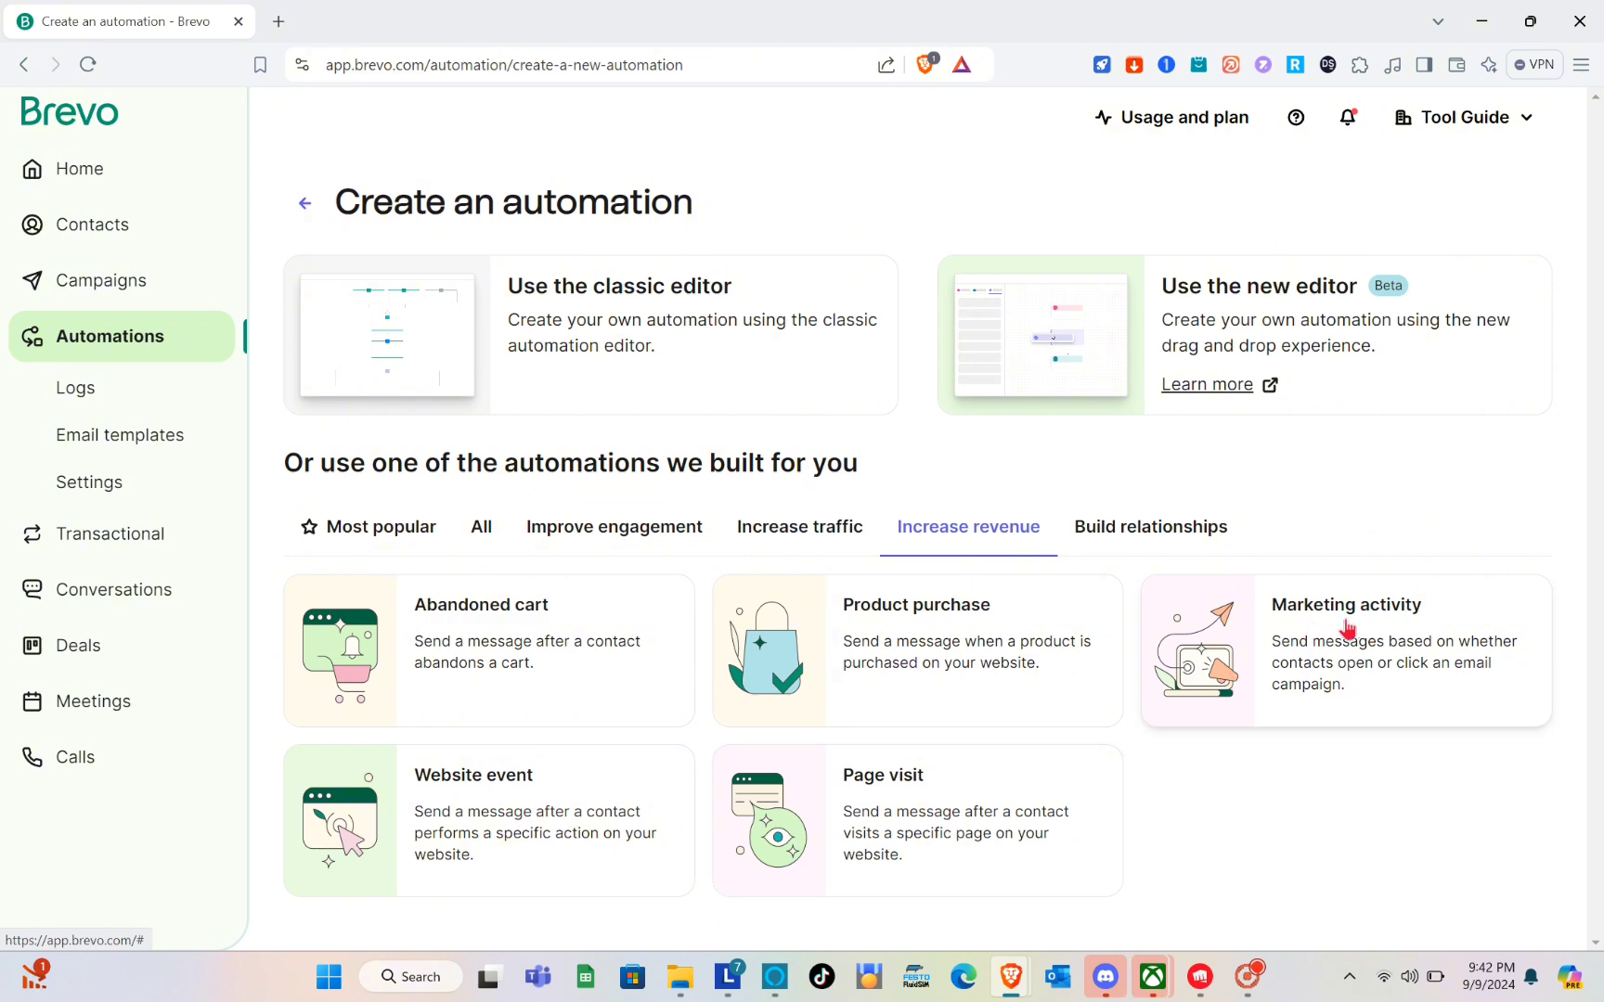
{"action": "left_click", "coordinate": [1183, 548]}
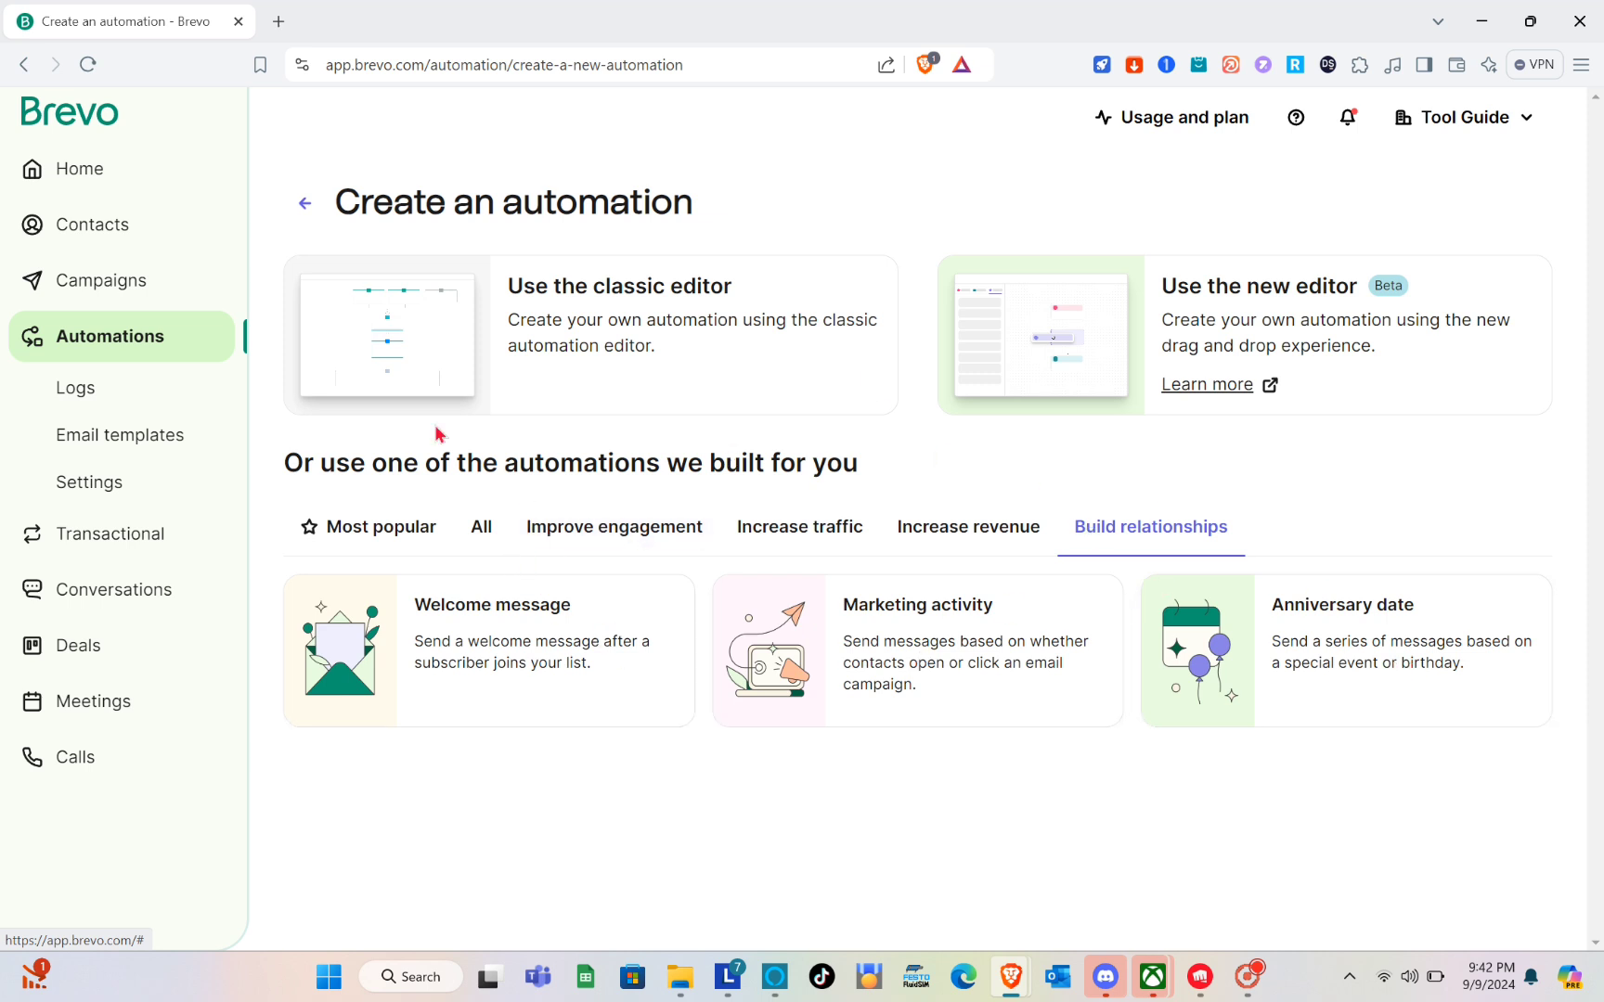
{"action": "left_click", "coordinate": [346, 546]}
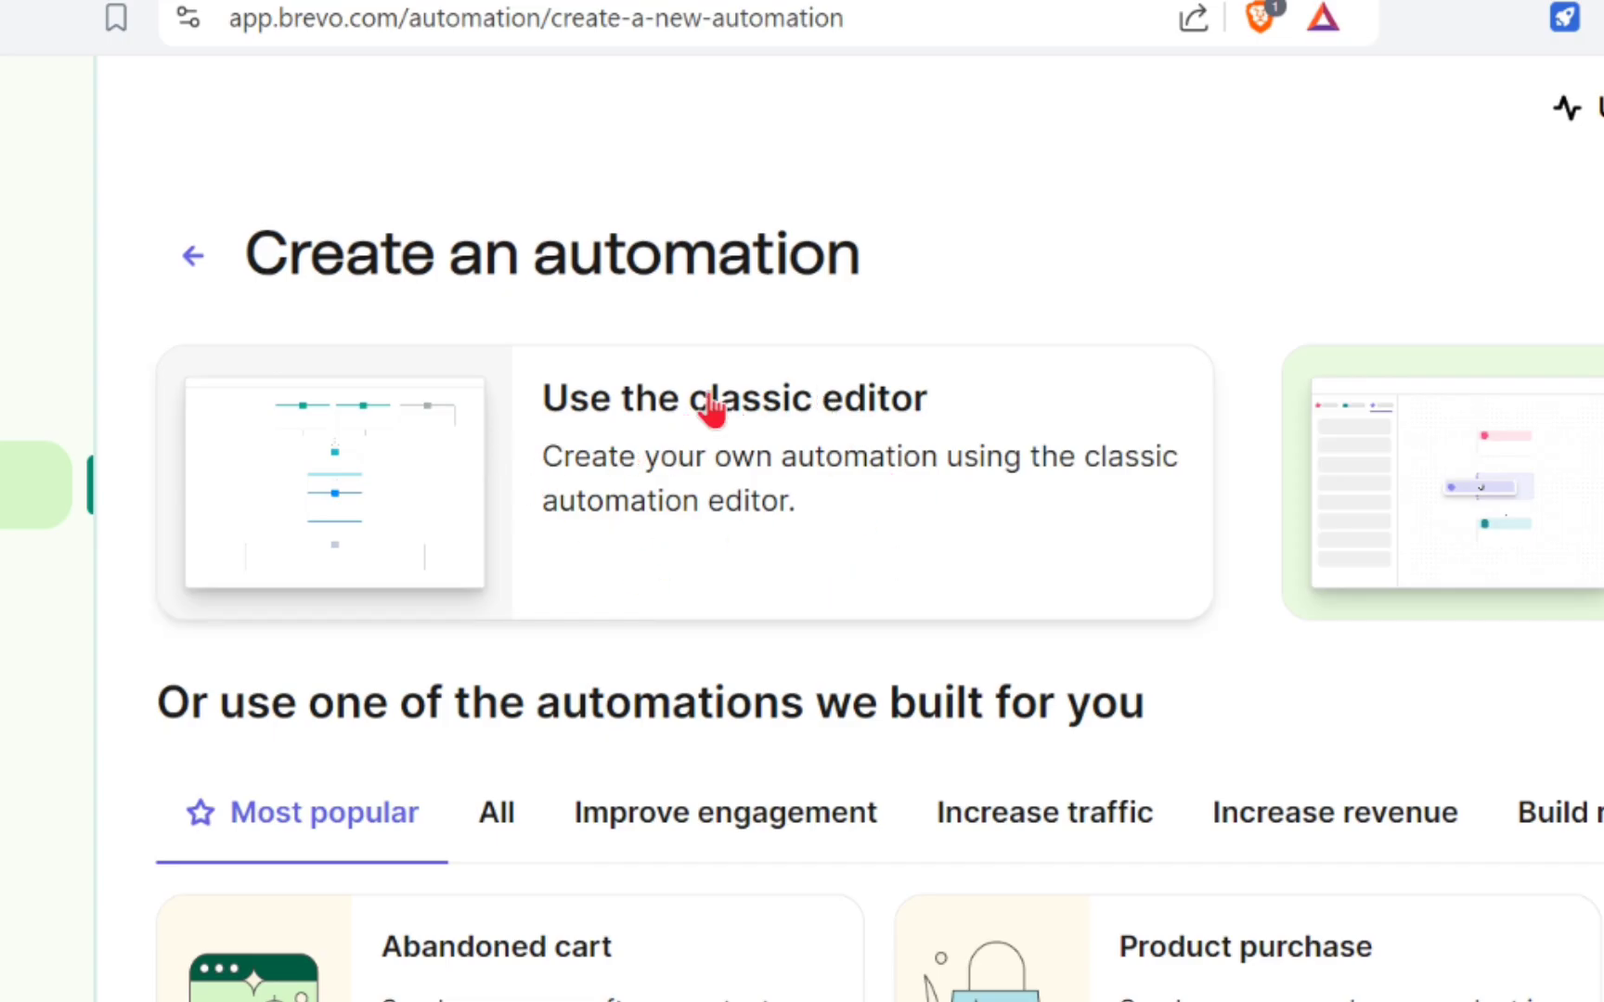
Create a custom automation named Welcome in the classic editor, with no description and repeated contact entry disabled.
{"action": "left_click", "coordinate": [415, 525]}
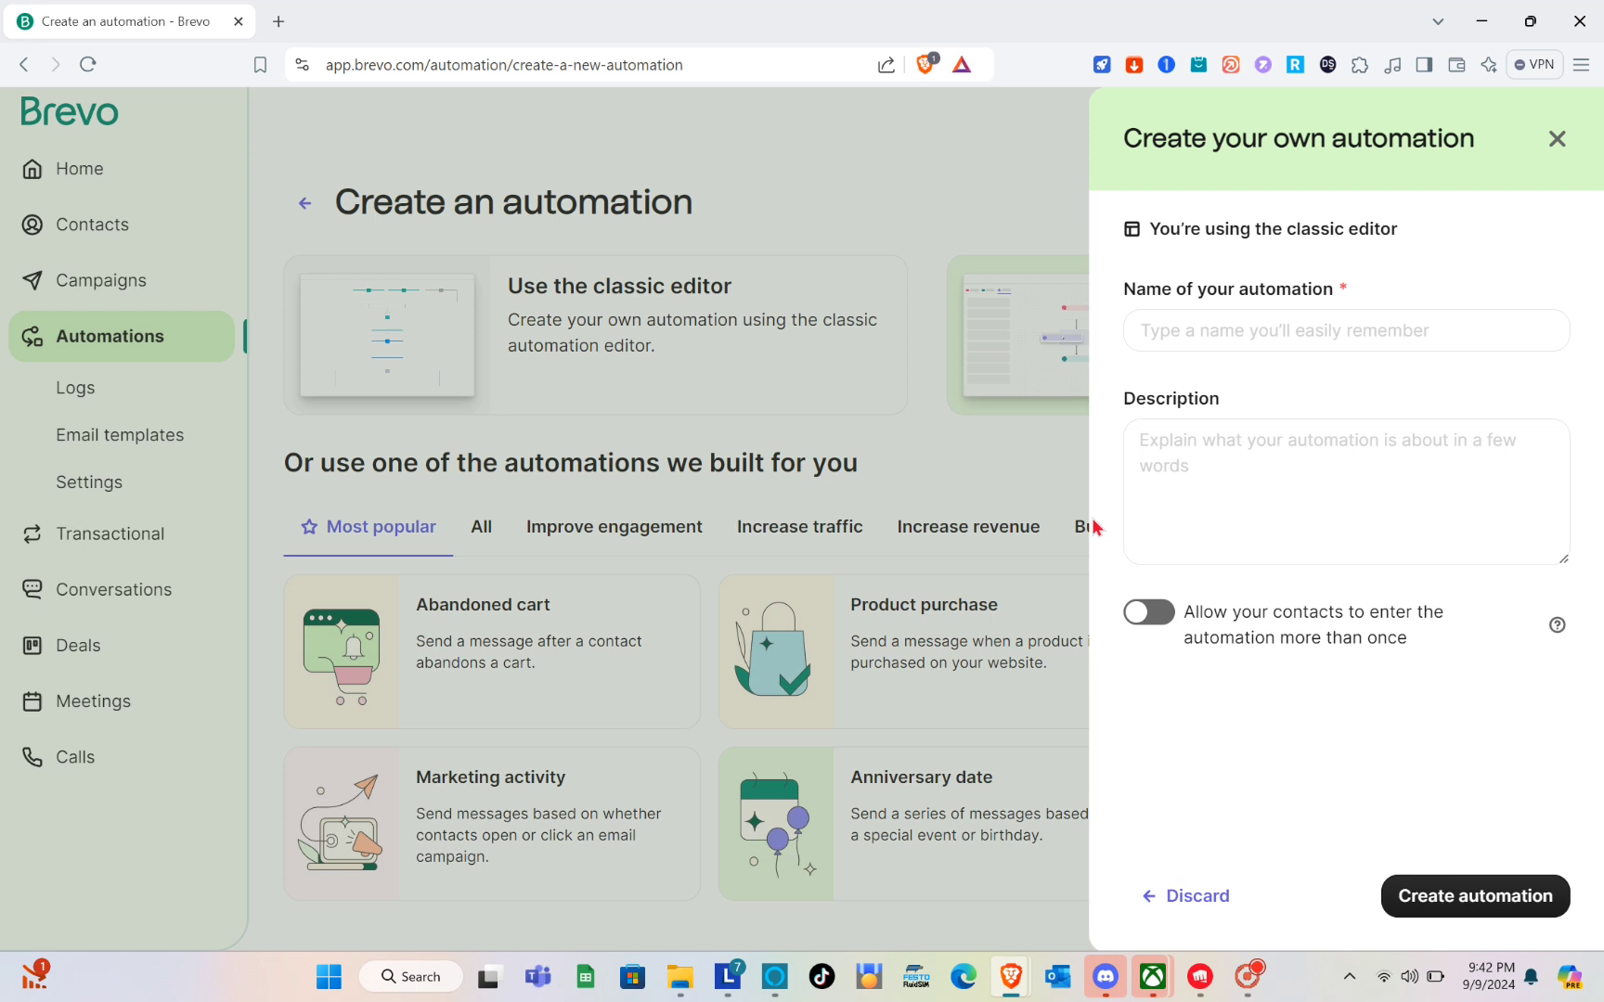
{"action": "left_click", "coordinate": [1274, 331]}
{"action": "type", "text": "Welcome"}
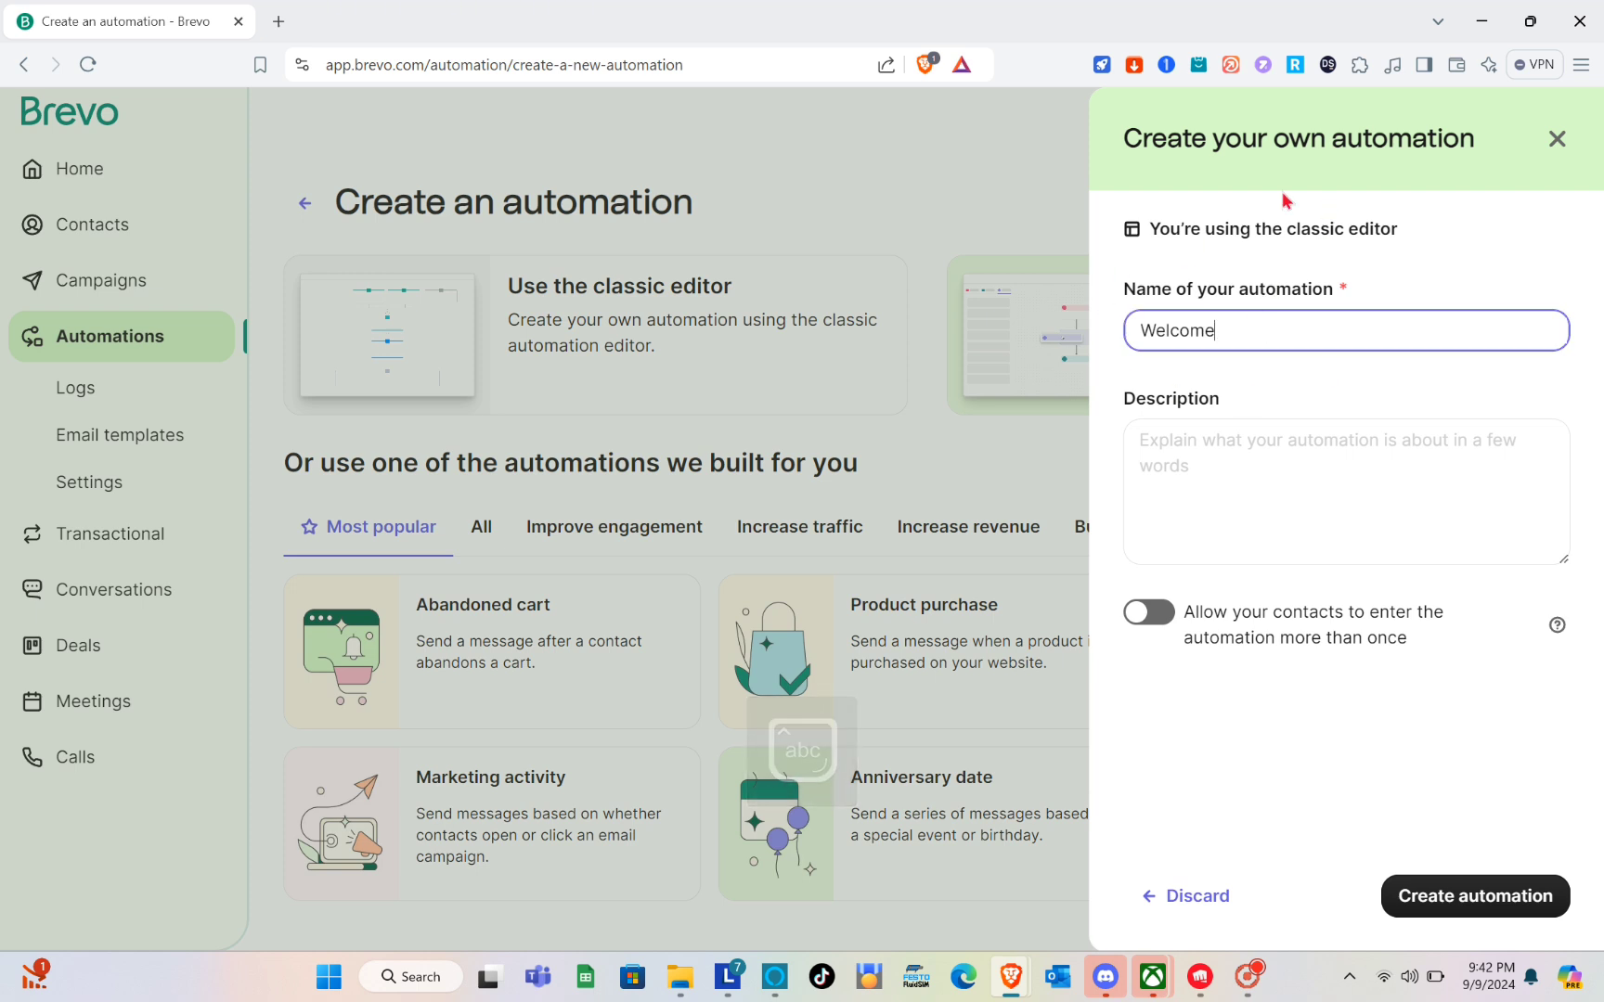
{"action": "left_click", "coordinate": [1233, 456]}
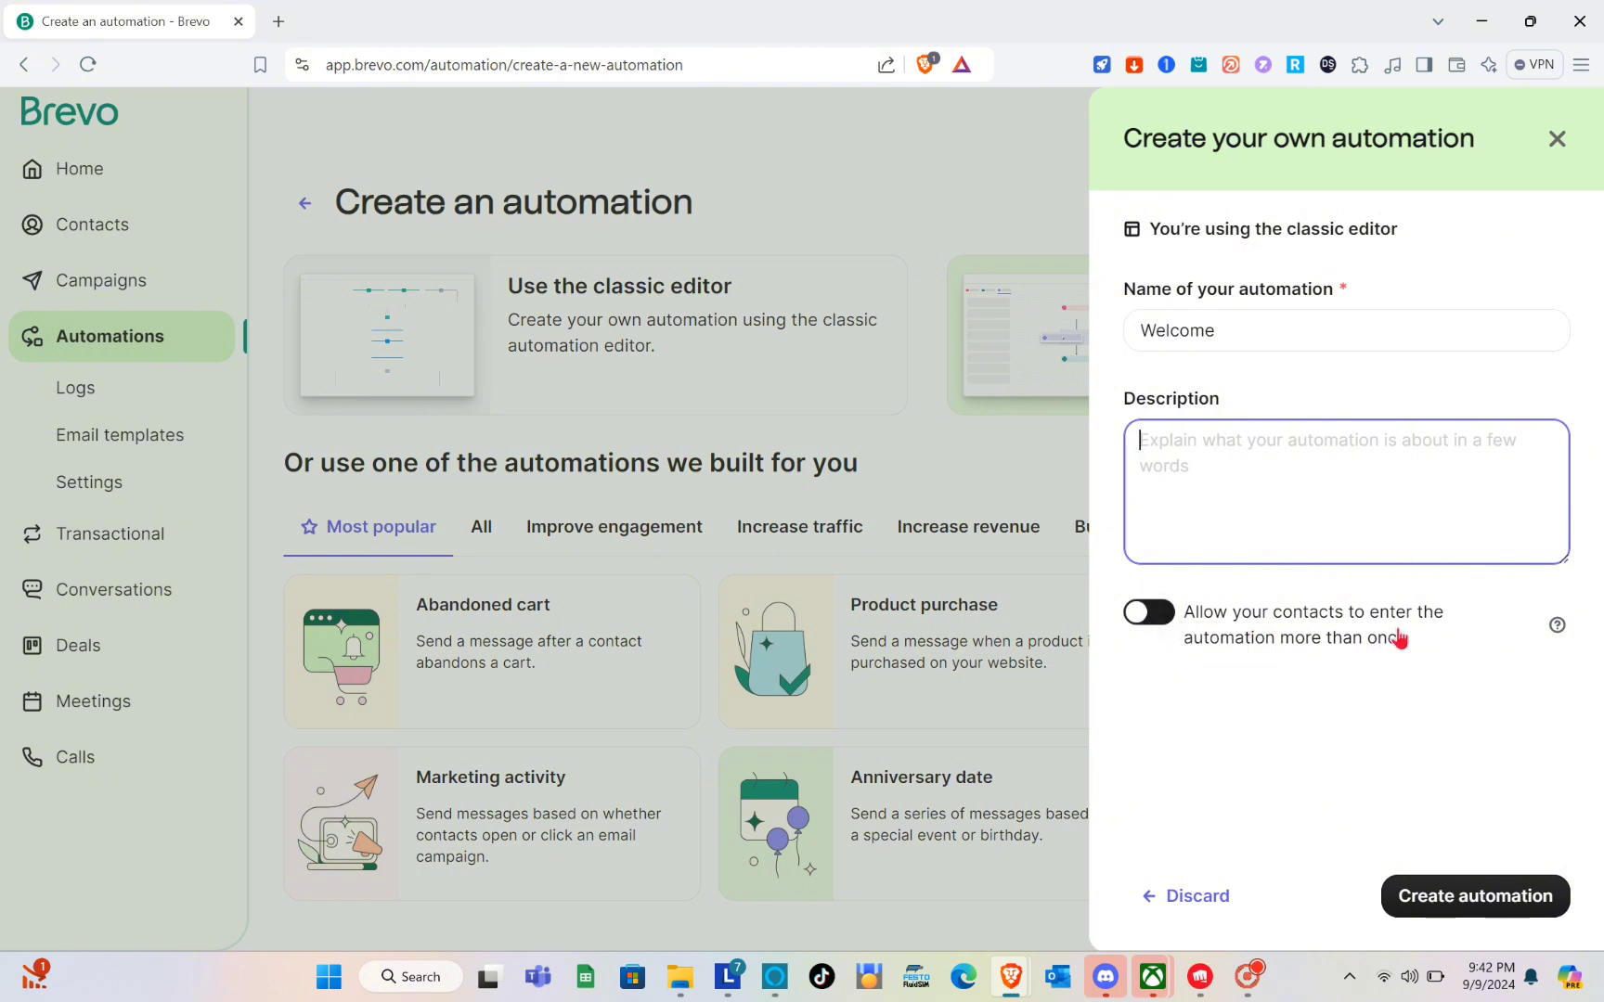
{"action": "left_click", "coordinate": [1140, 620]}
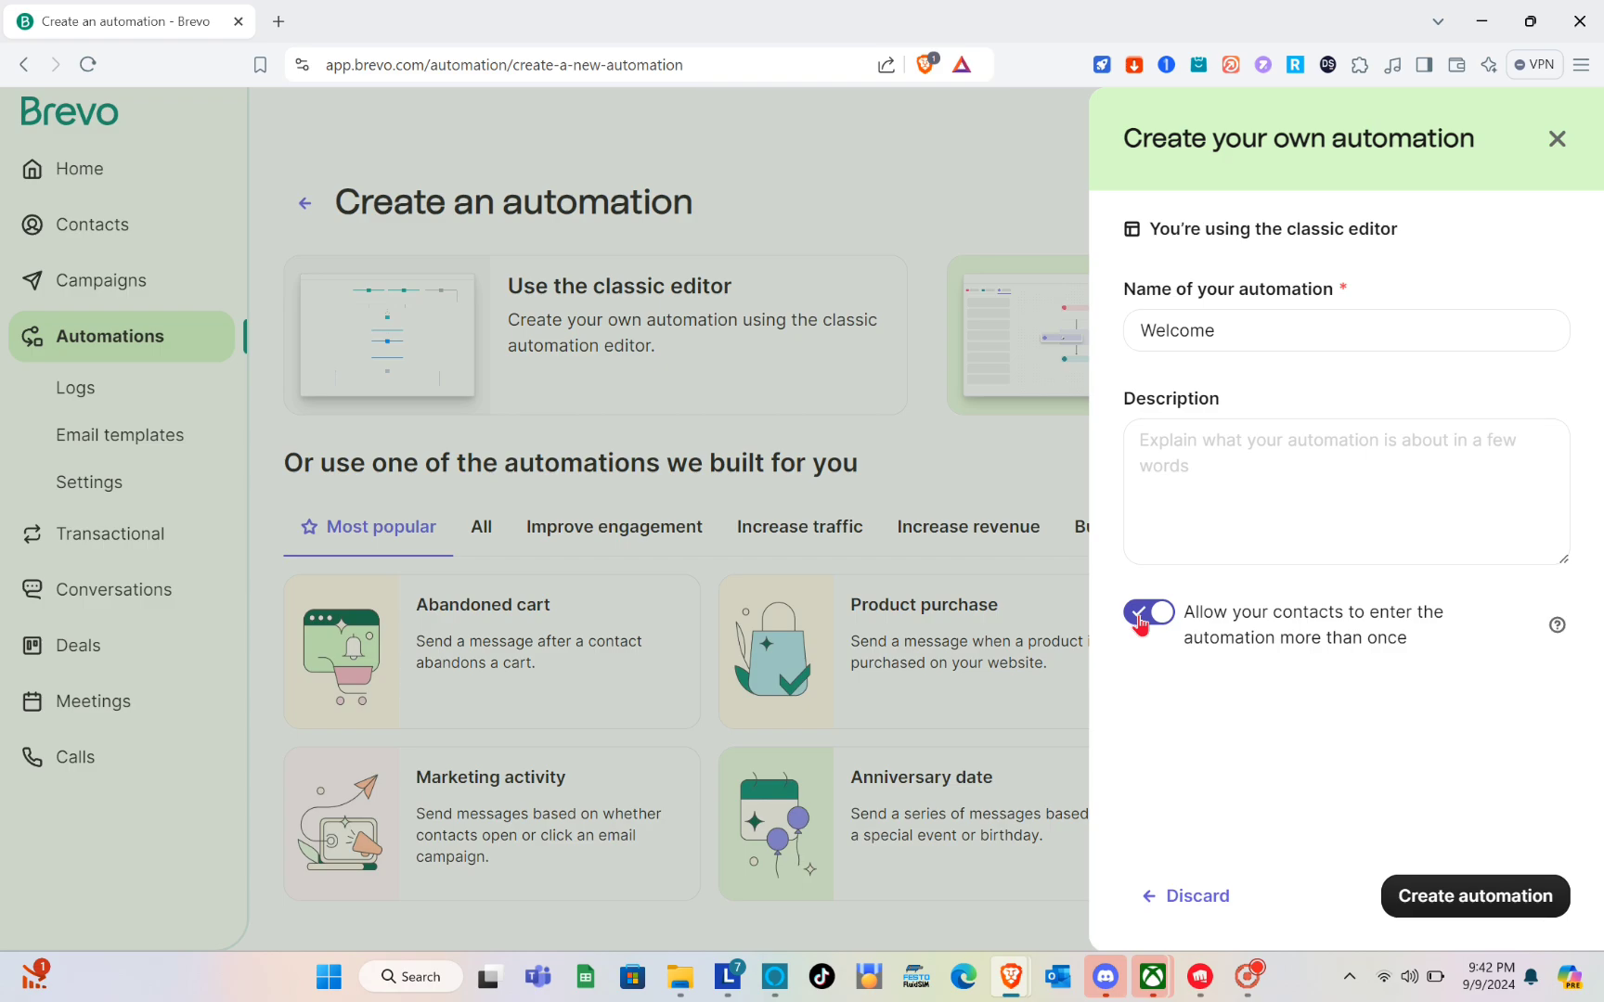
{"action": "left_click", "coordinate": [1140, 622]}
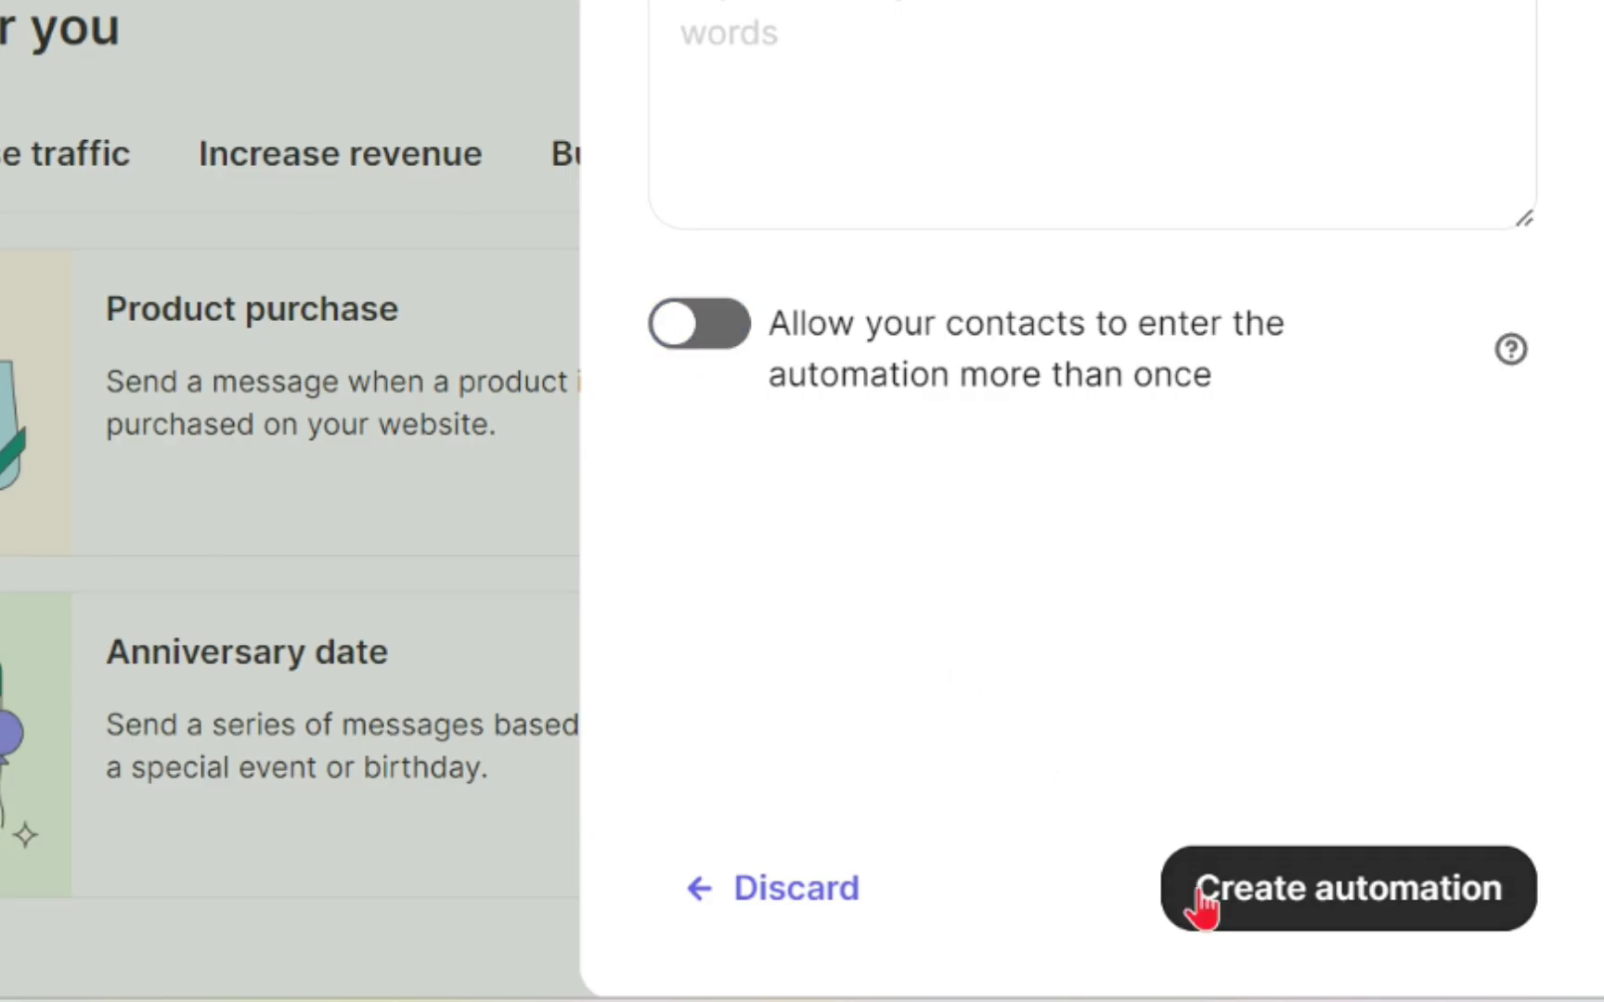
{"action": "left_click", "coordinate": [1445, 896]}
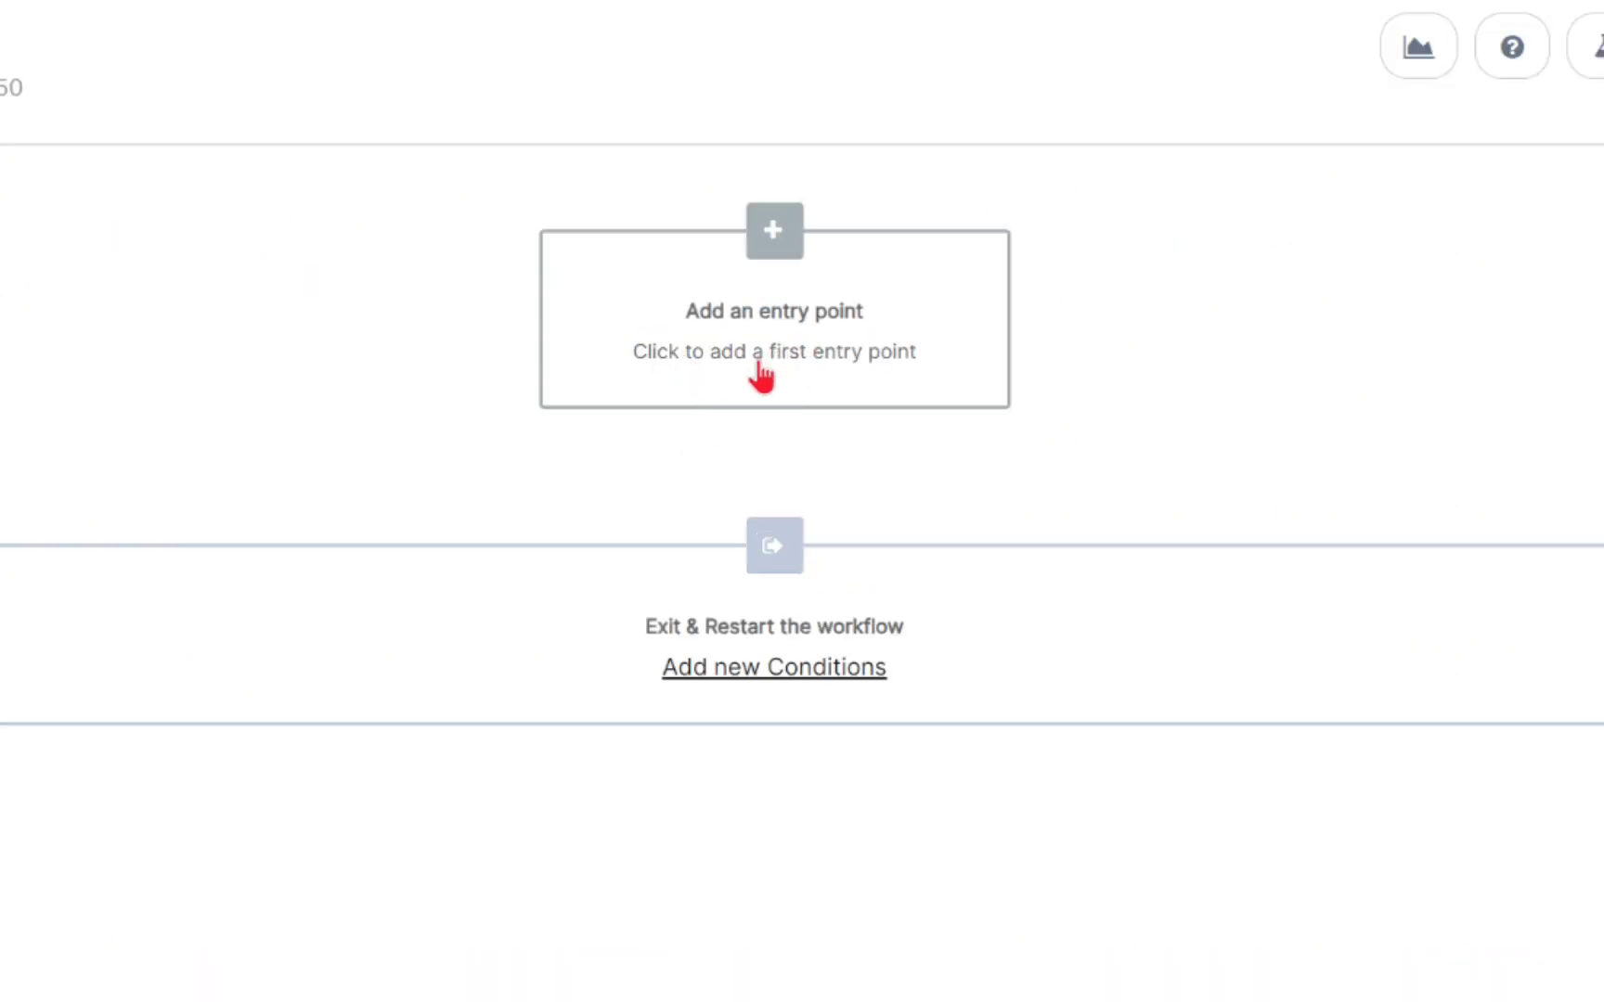
Look over the entry point options for email activity, contact details and form submissions, and return to the list of entry points.
{"action": "left_click", "coordinate": [779, 408]}
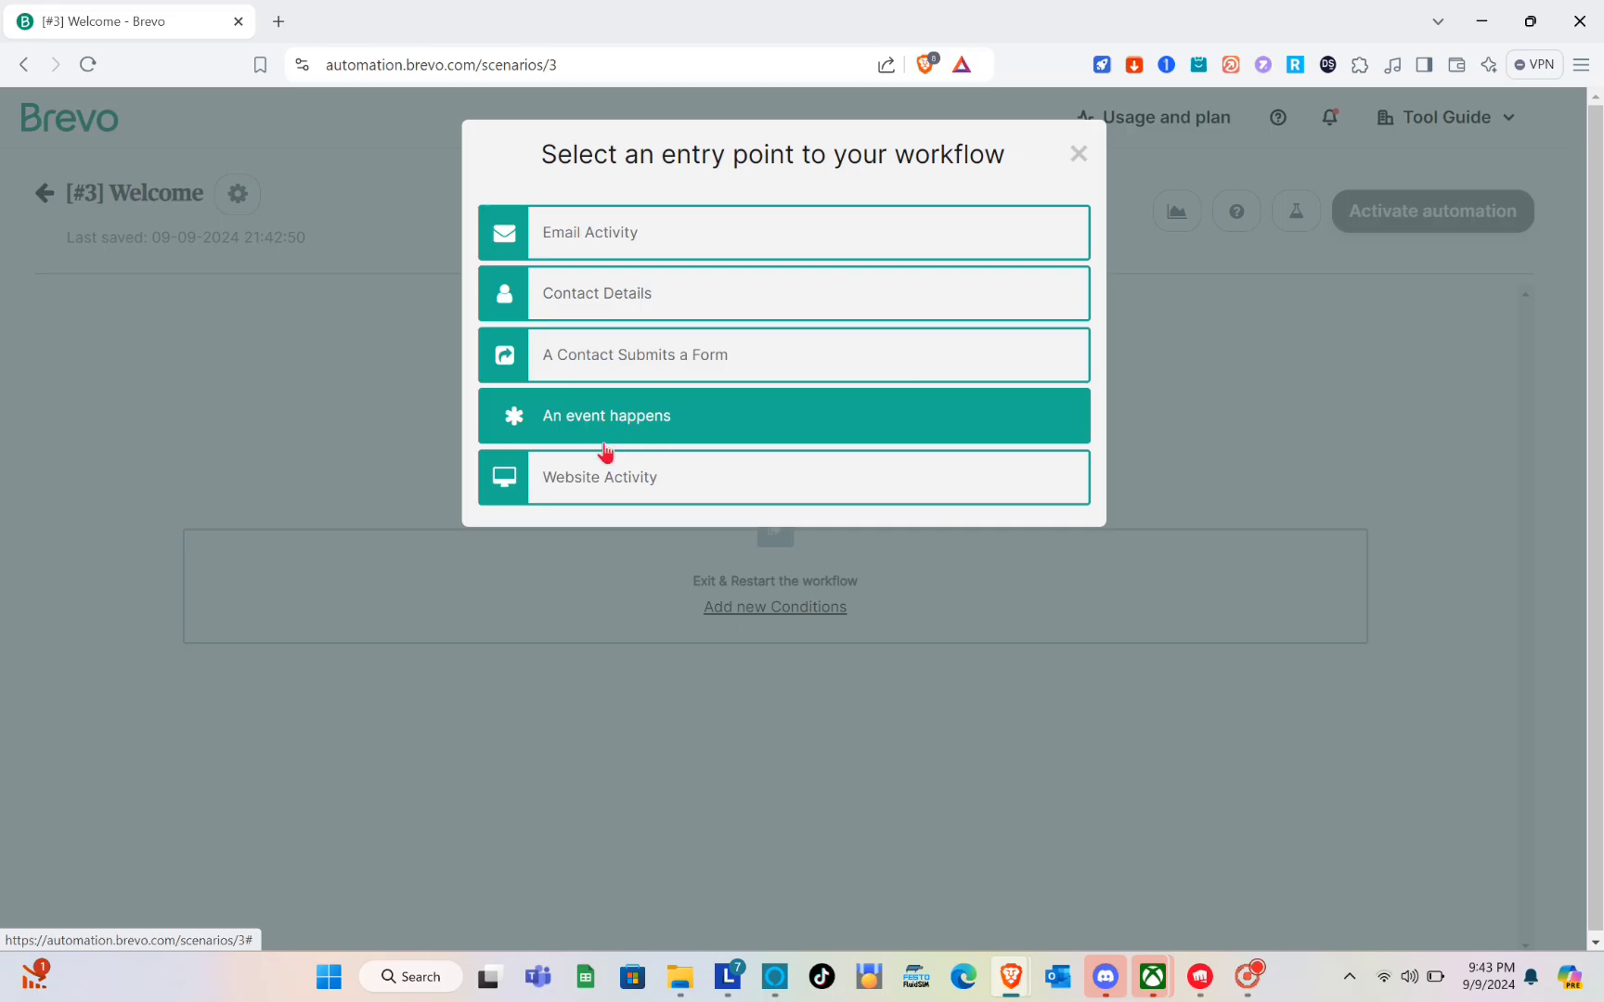
{"action": "left_click", "coordinate": [684, 239]}
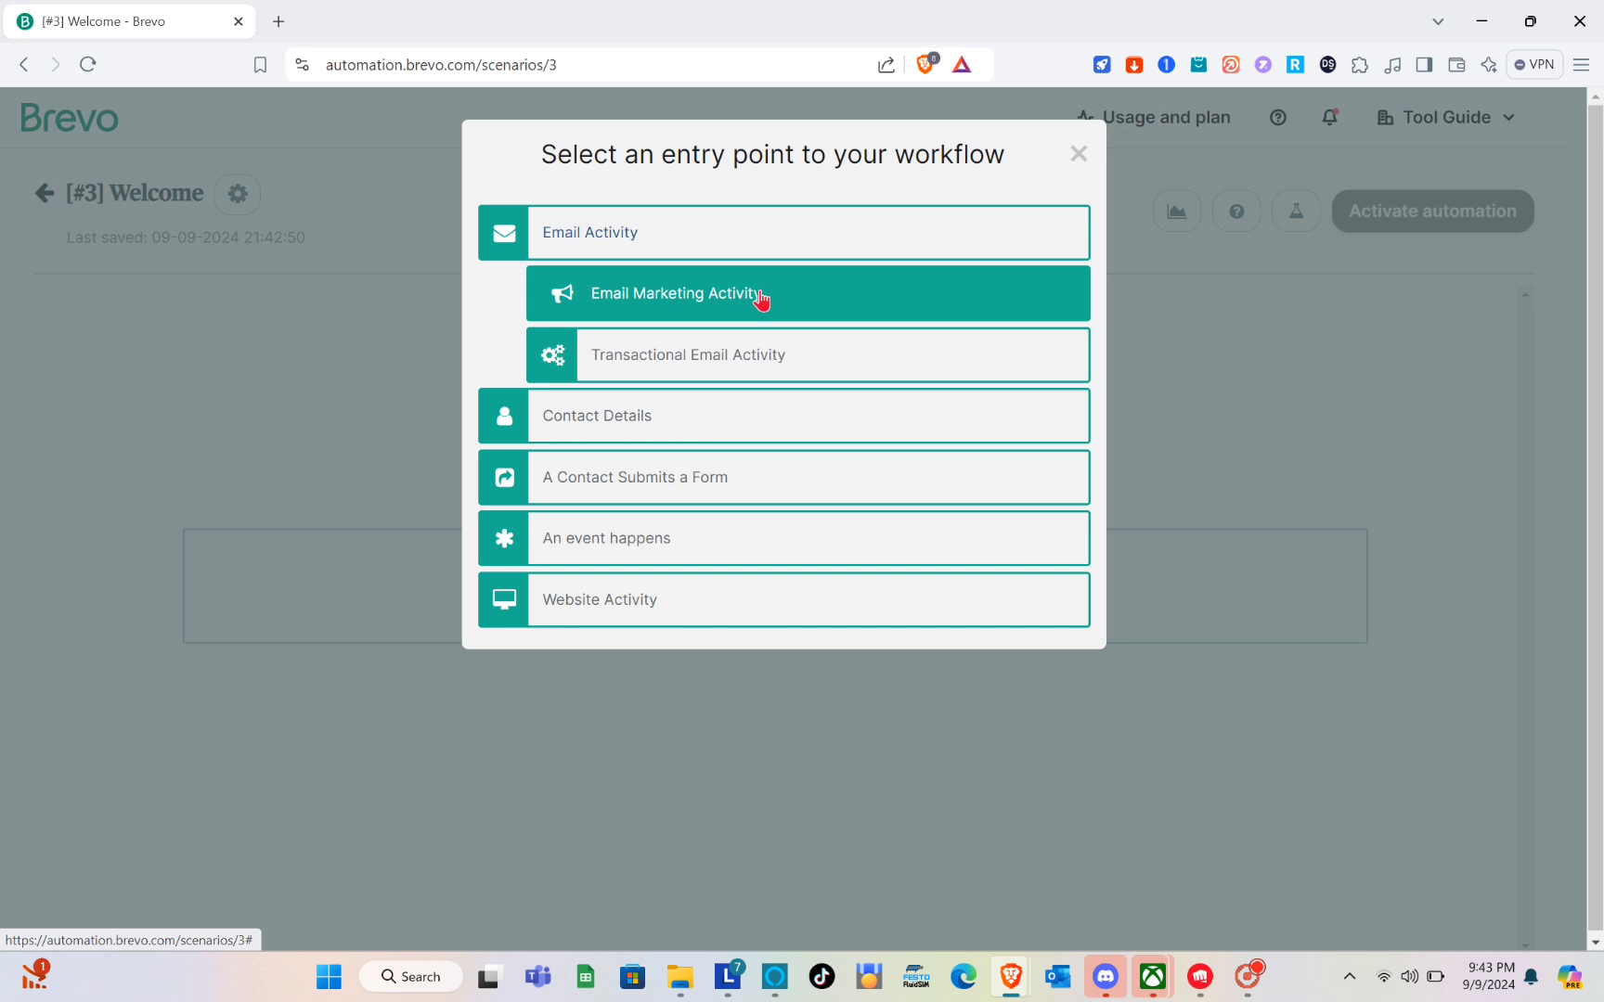
{"action": "left_click", "coordinate": [696, 438]}
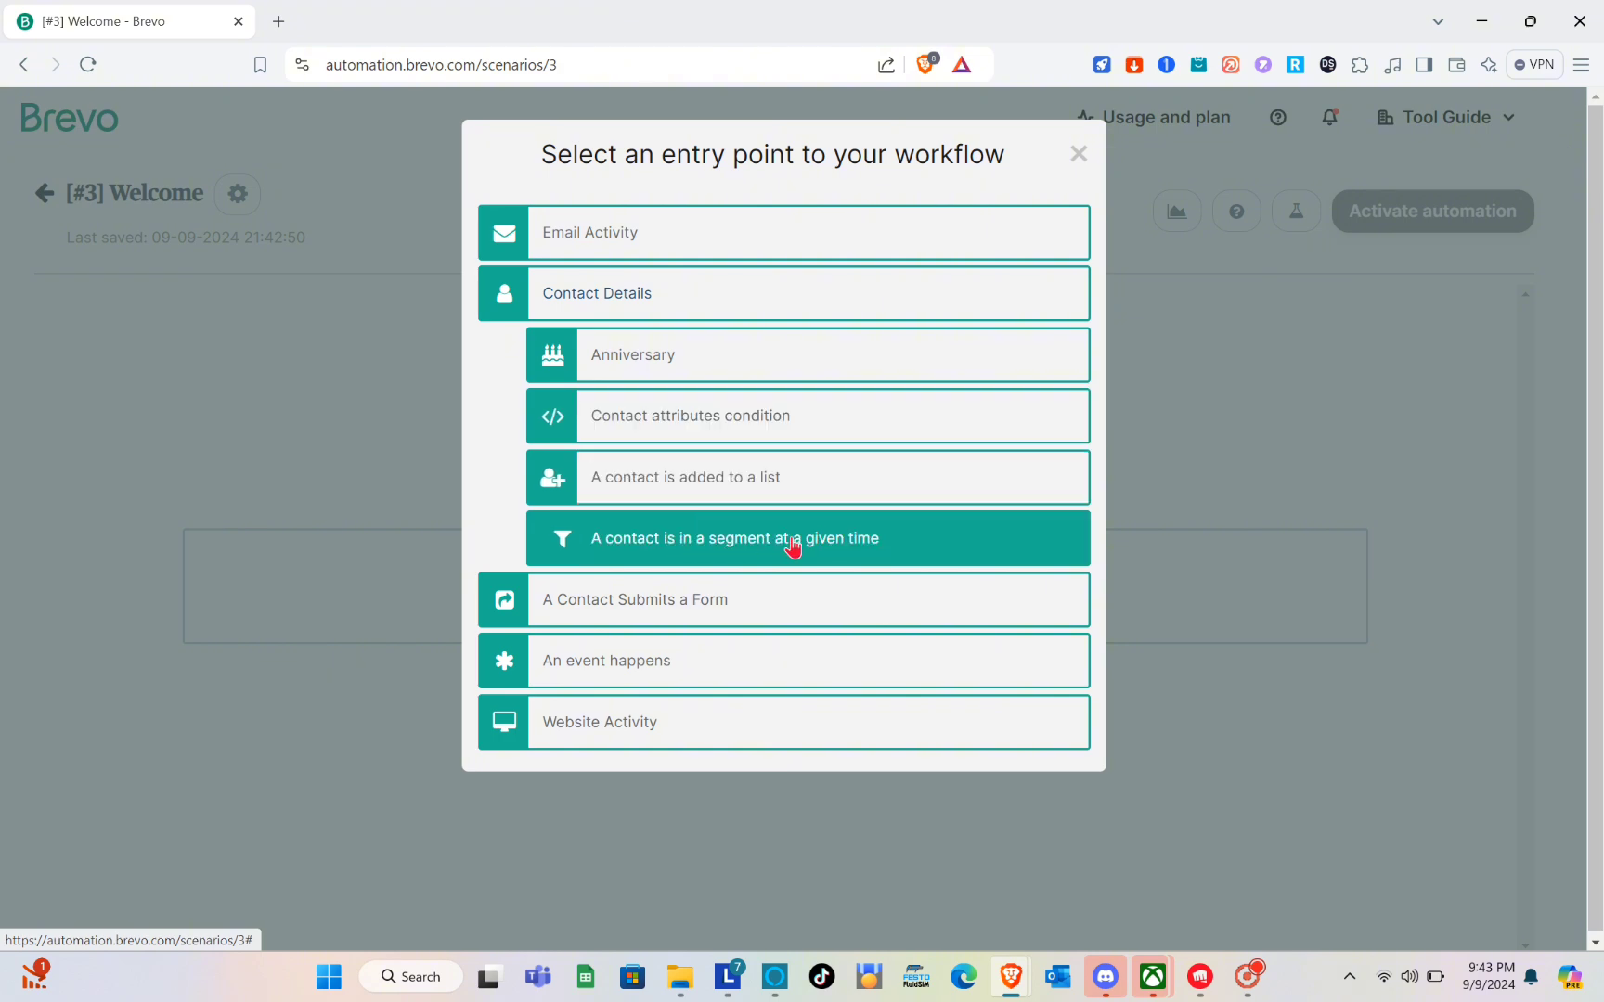
{"action": "left_click", "coordinate": [707, 617]}
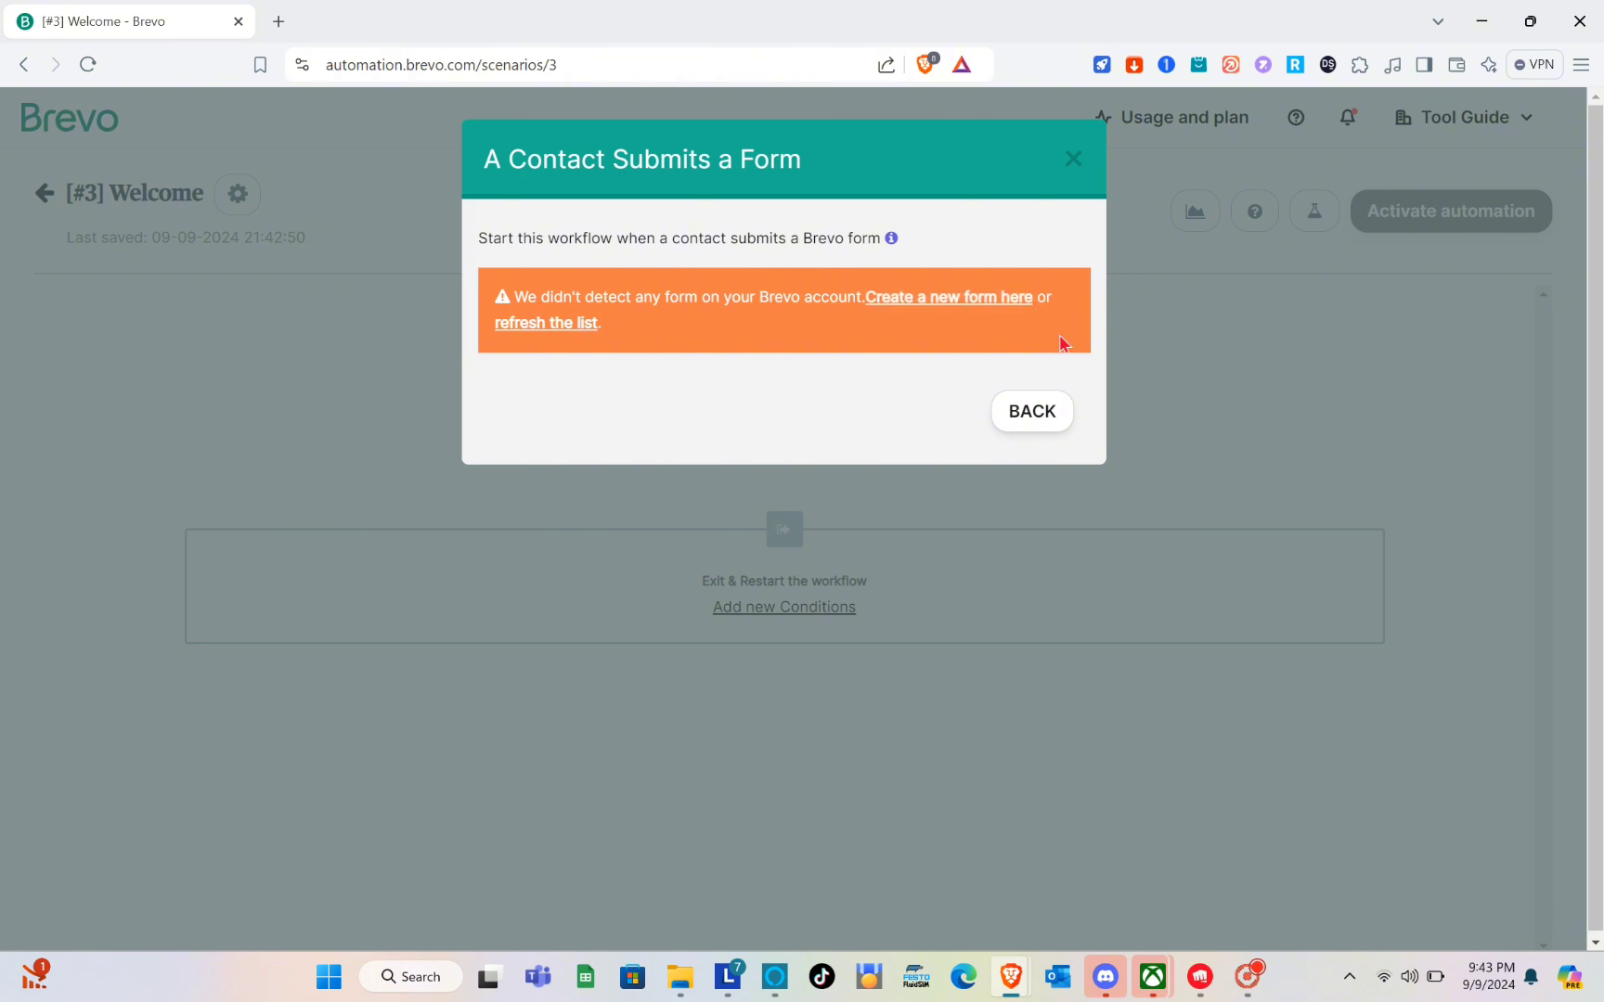
{"action": "left_click", "coordinate": [1030, 414]}
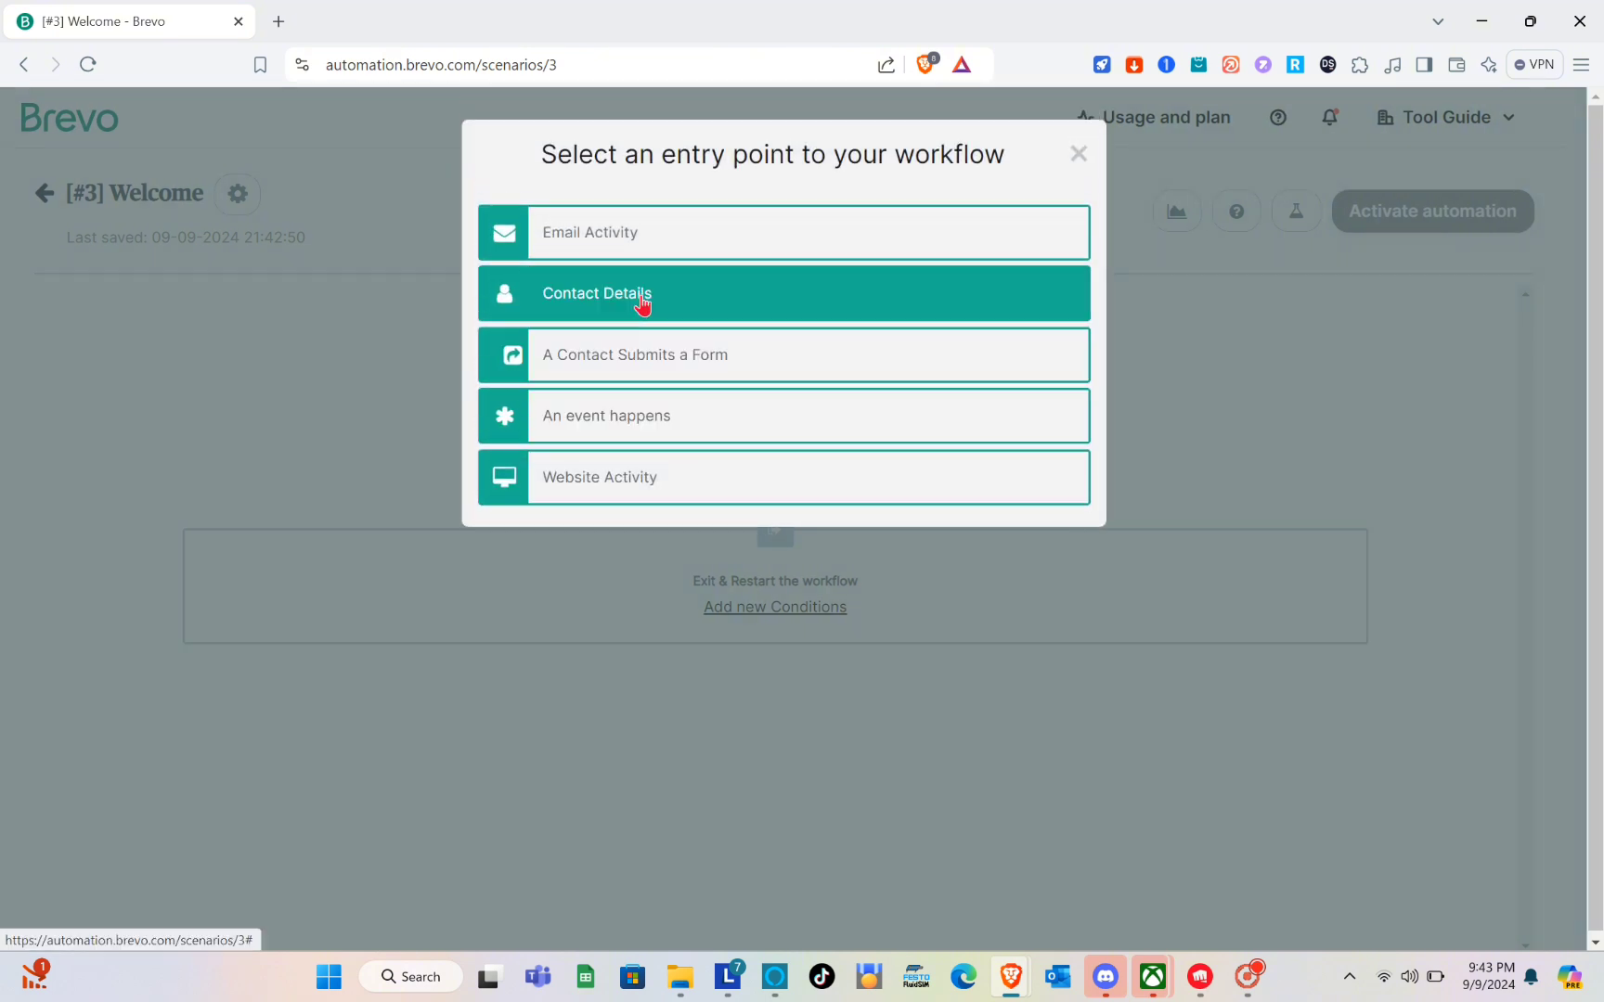
Add an Email Marketing Activity entry point that starts the workflow when a contact has opened any campaign, using All Campaigns/Tags.
{"action": "left_click", "coordinate": [669, 239]}
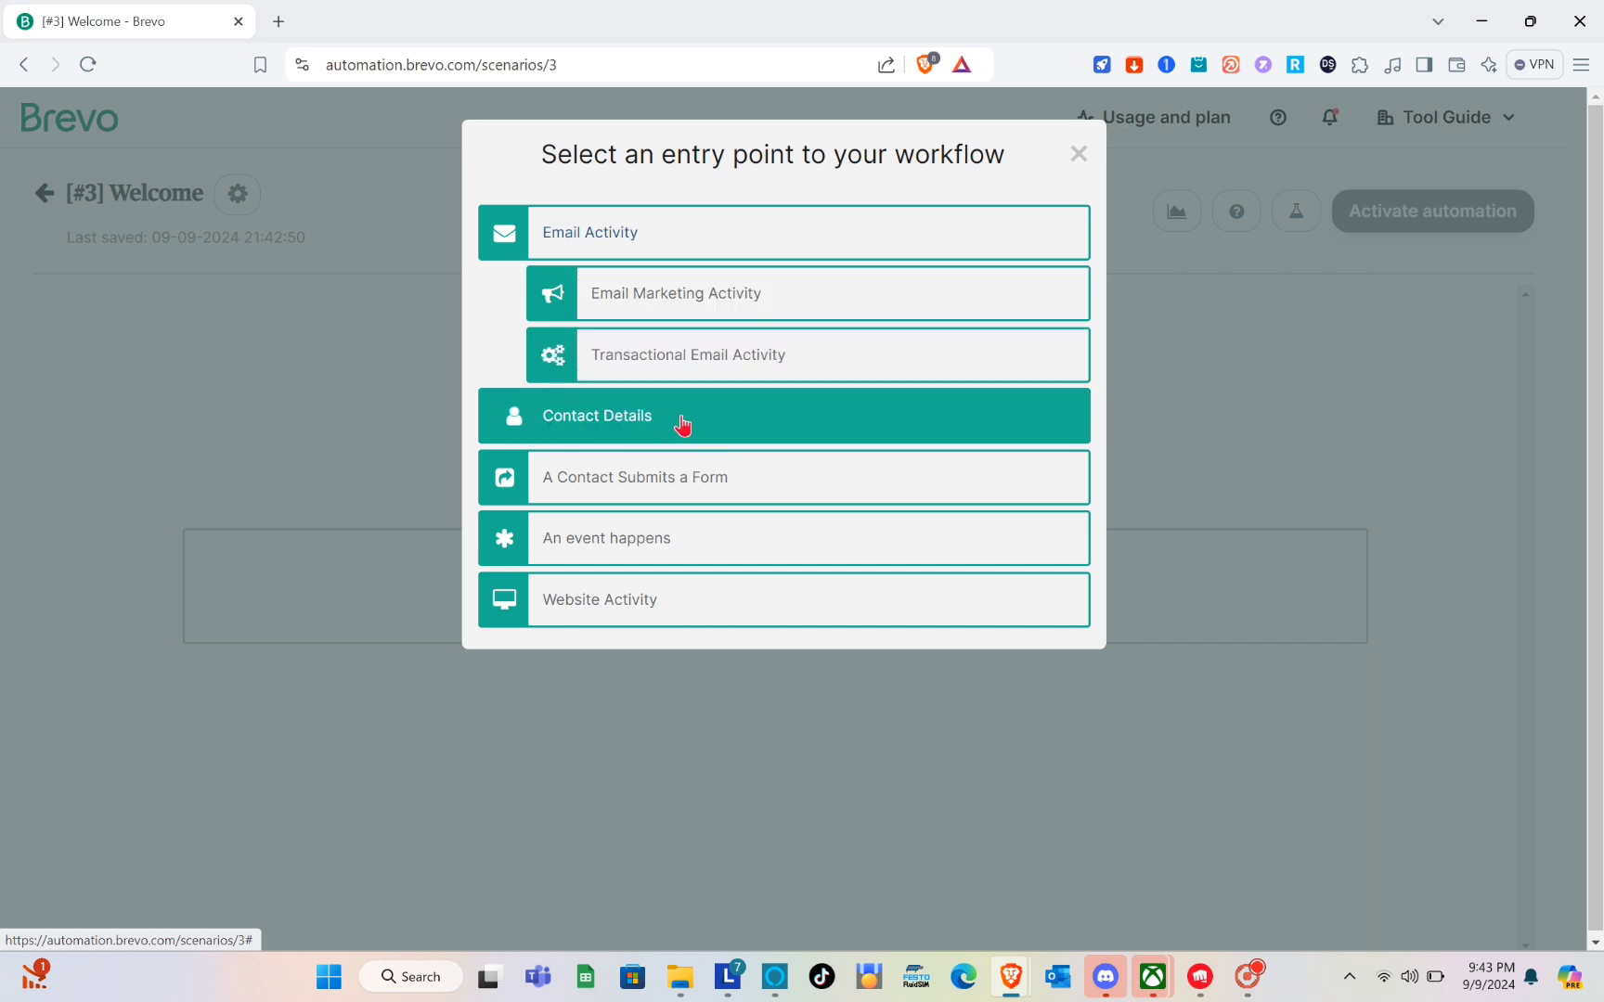
{"action": "left_click", "coordinate": [710, 305]}
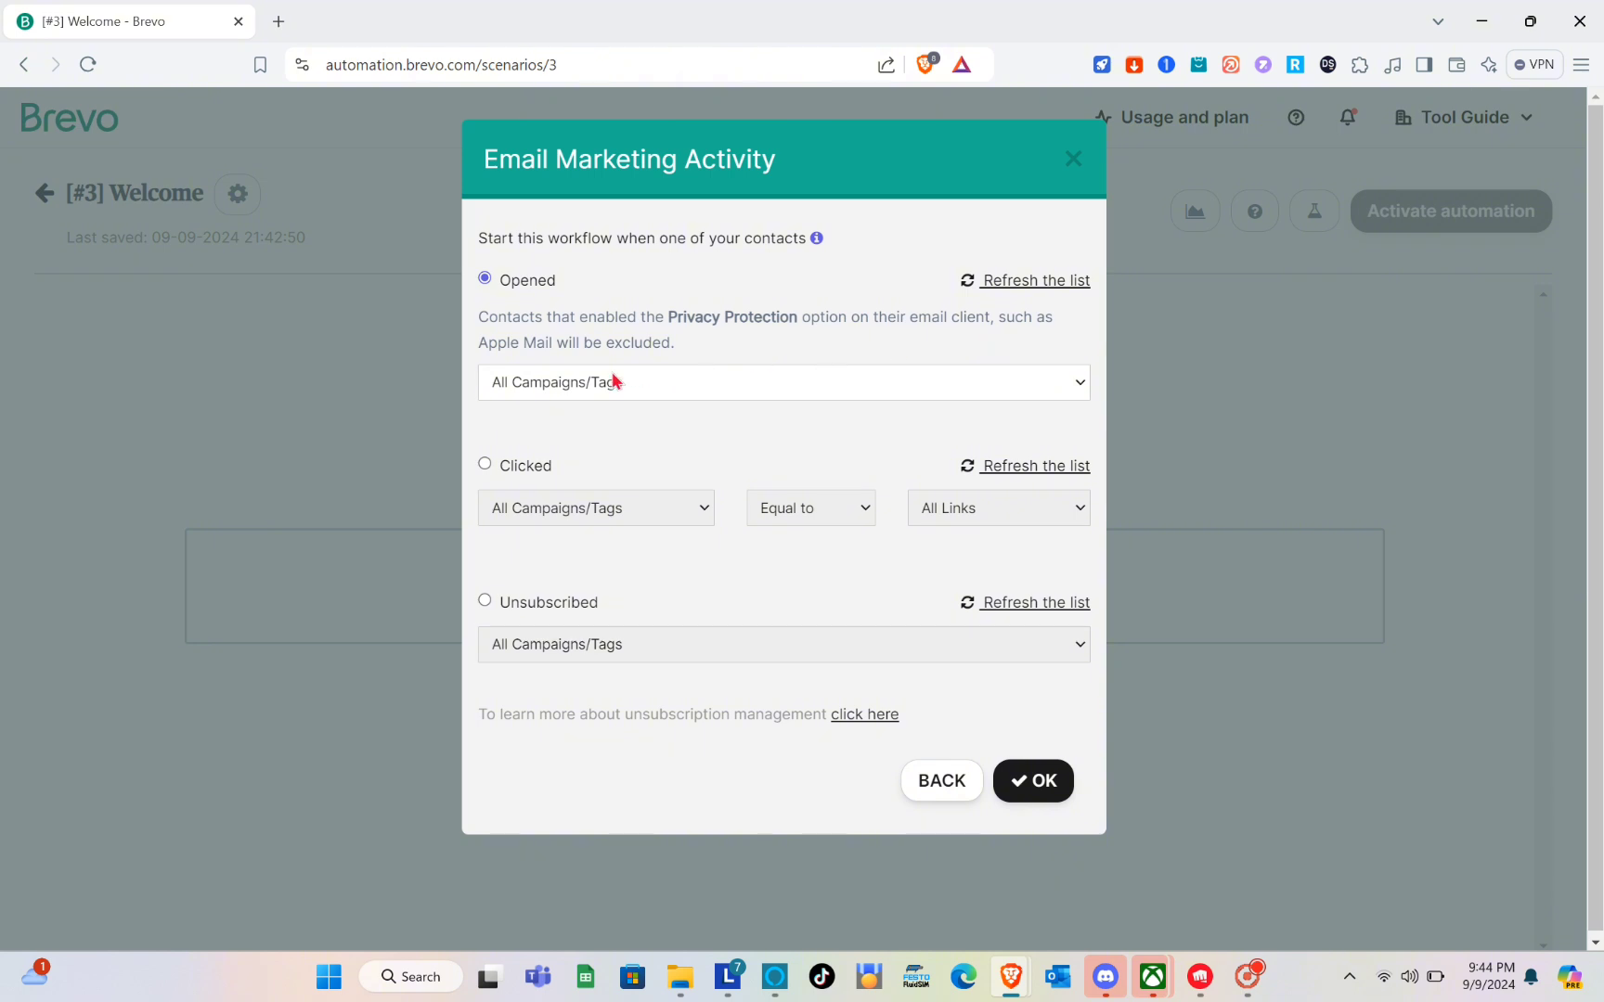
{"action": "left_click", "coordinate": [653, 392]}
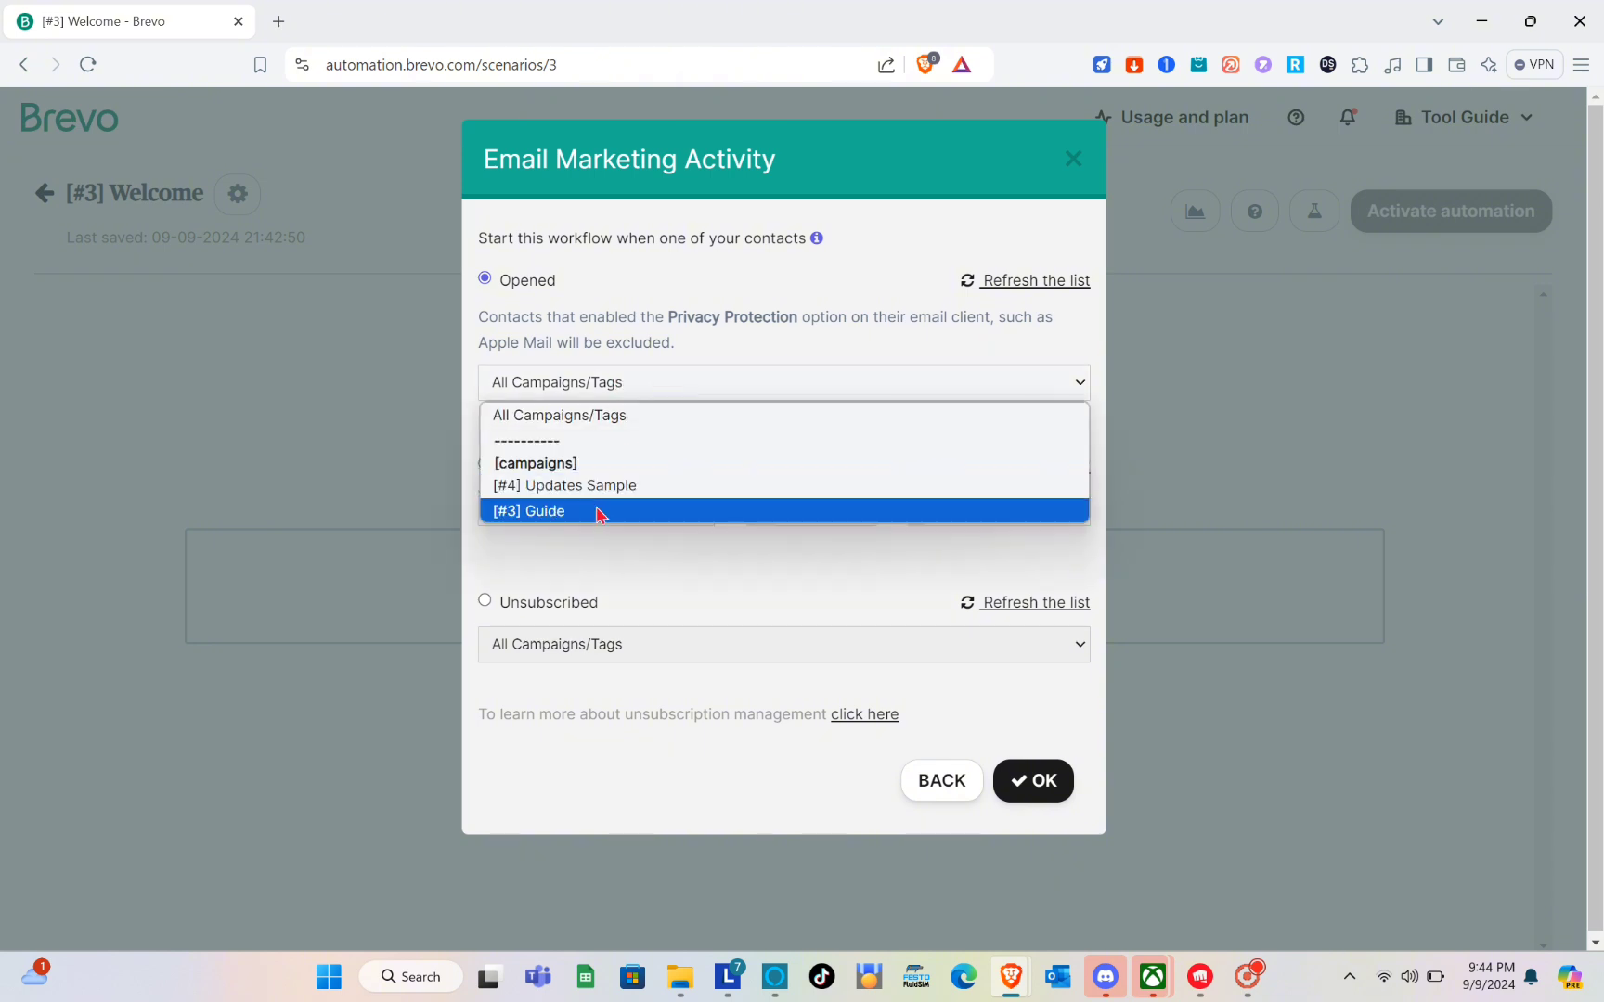
{"action": "left_click", "coordinate": [647, 415]}
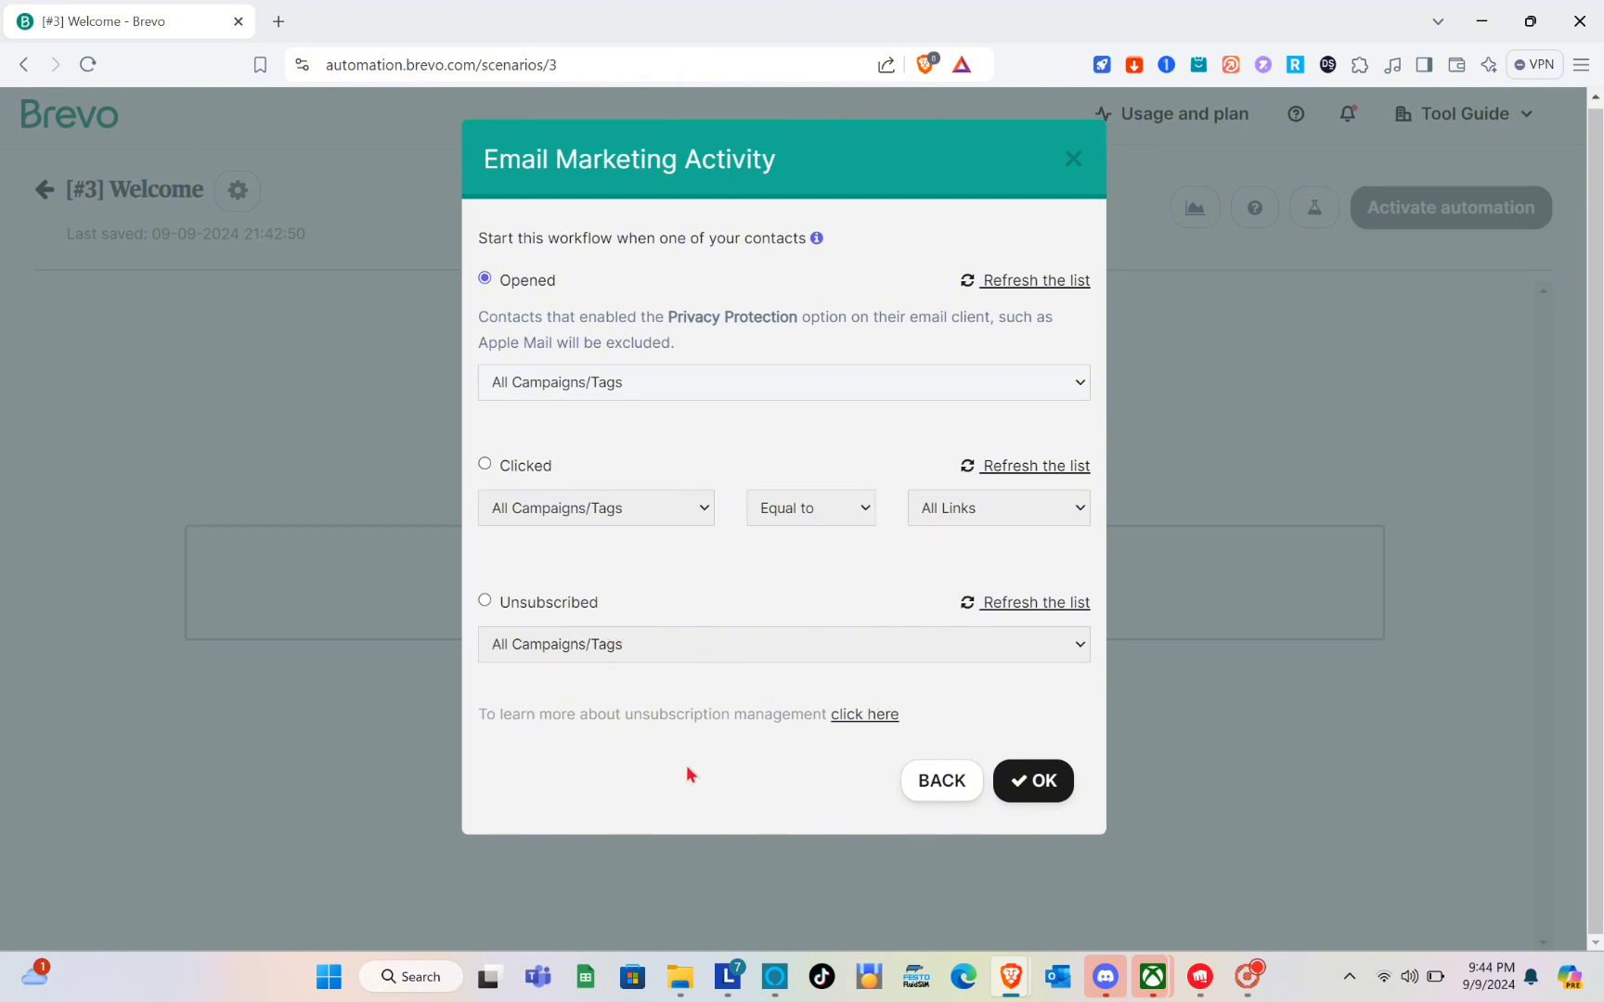
{"action": "left_click", "coordinate": [1028, 781]}
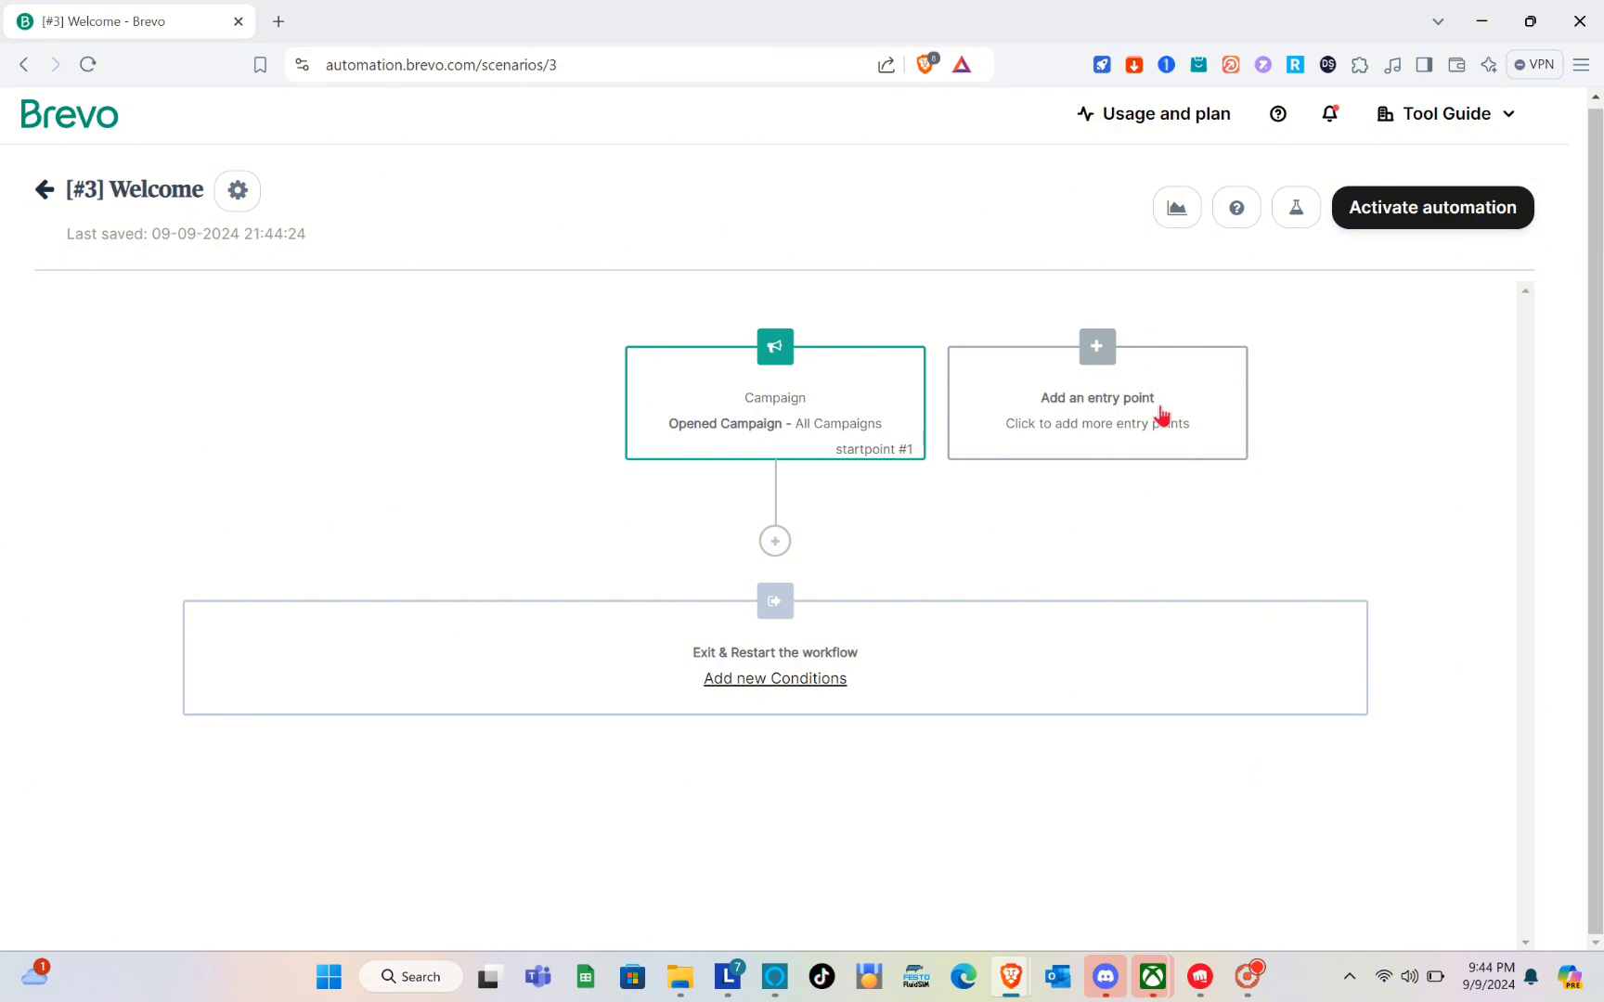
Add a Send an email action below the entry point using the [#2] NOTICE template, without hidden copy, custom timing or event data.
{"action": "left_click", "coordinate": [775, 545]}
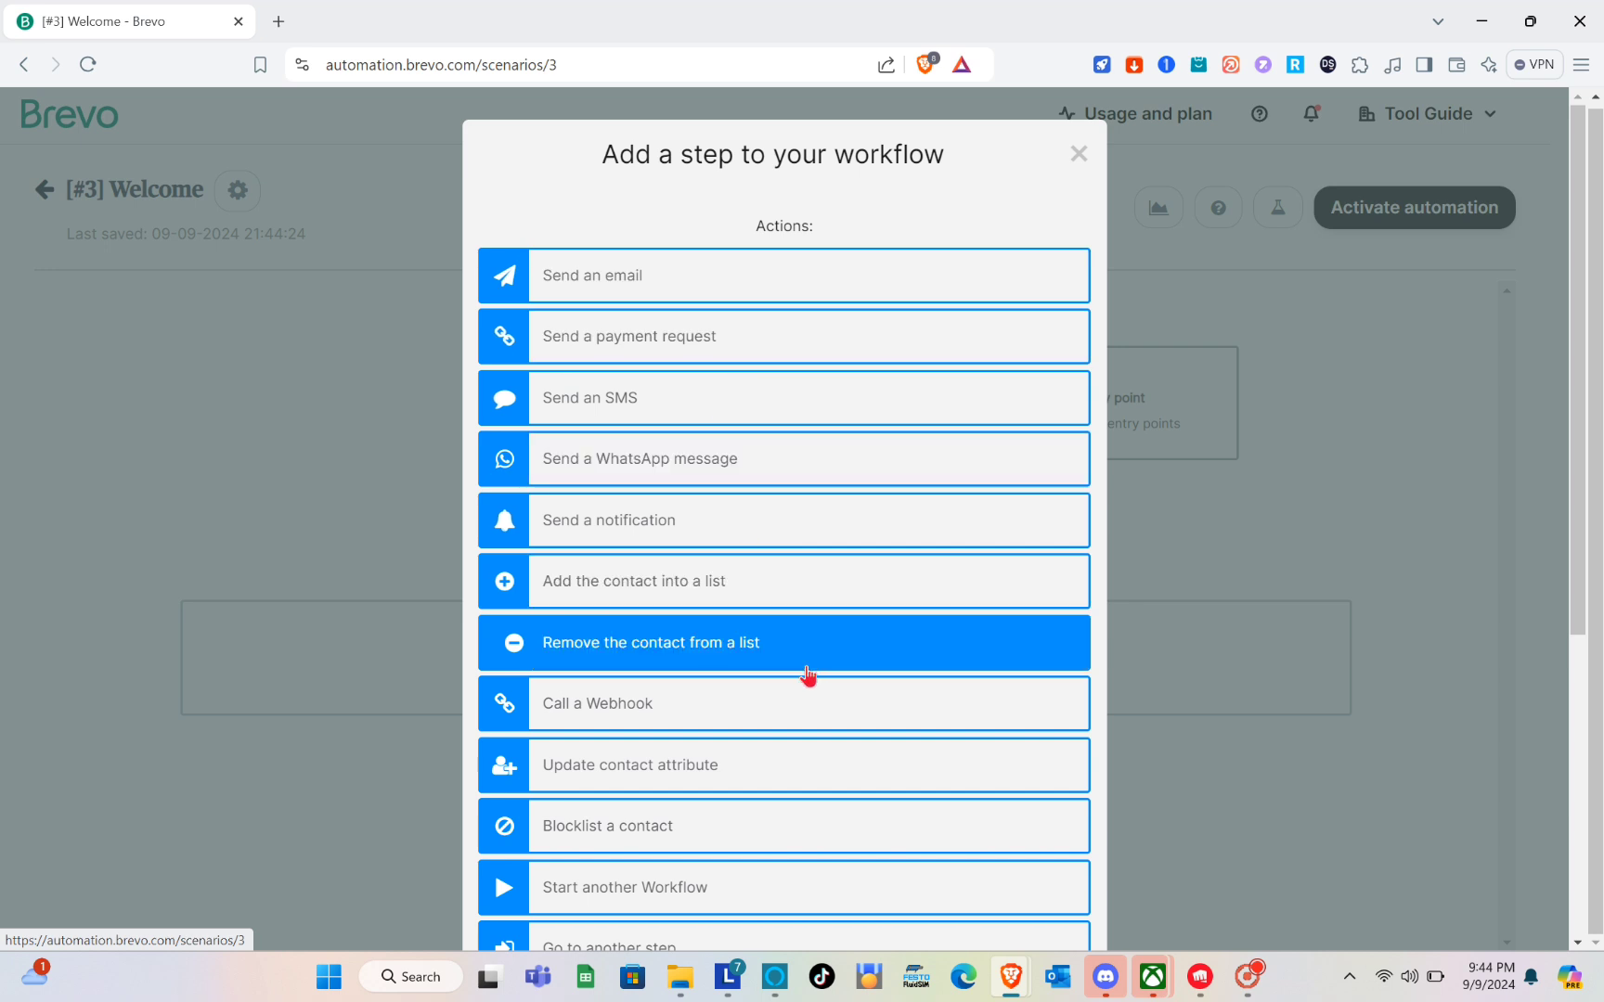
{"action": "scroll", "coordinate": [807, 677], "scroll_direction": "down", "scroll_amount": 1}
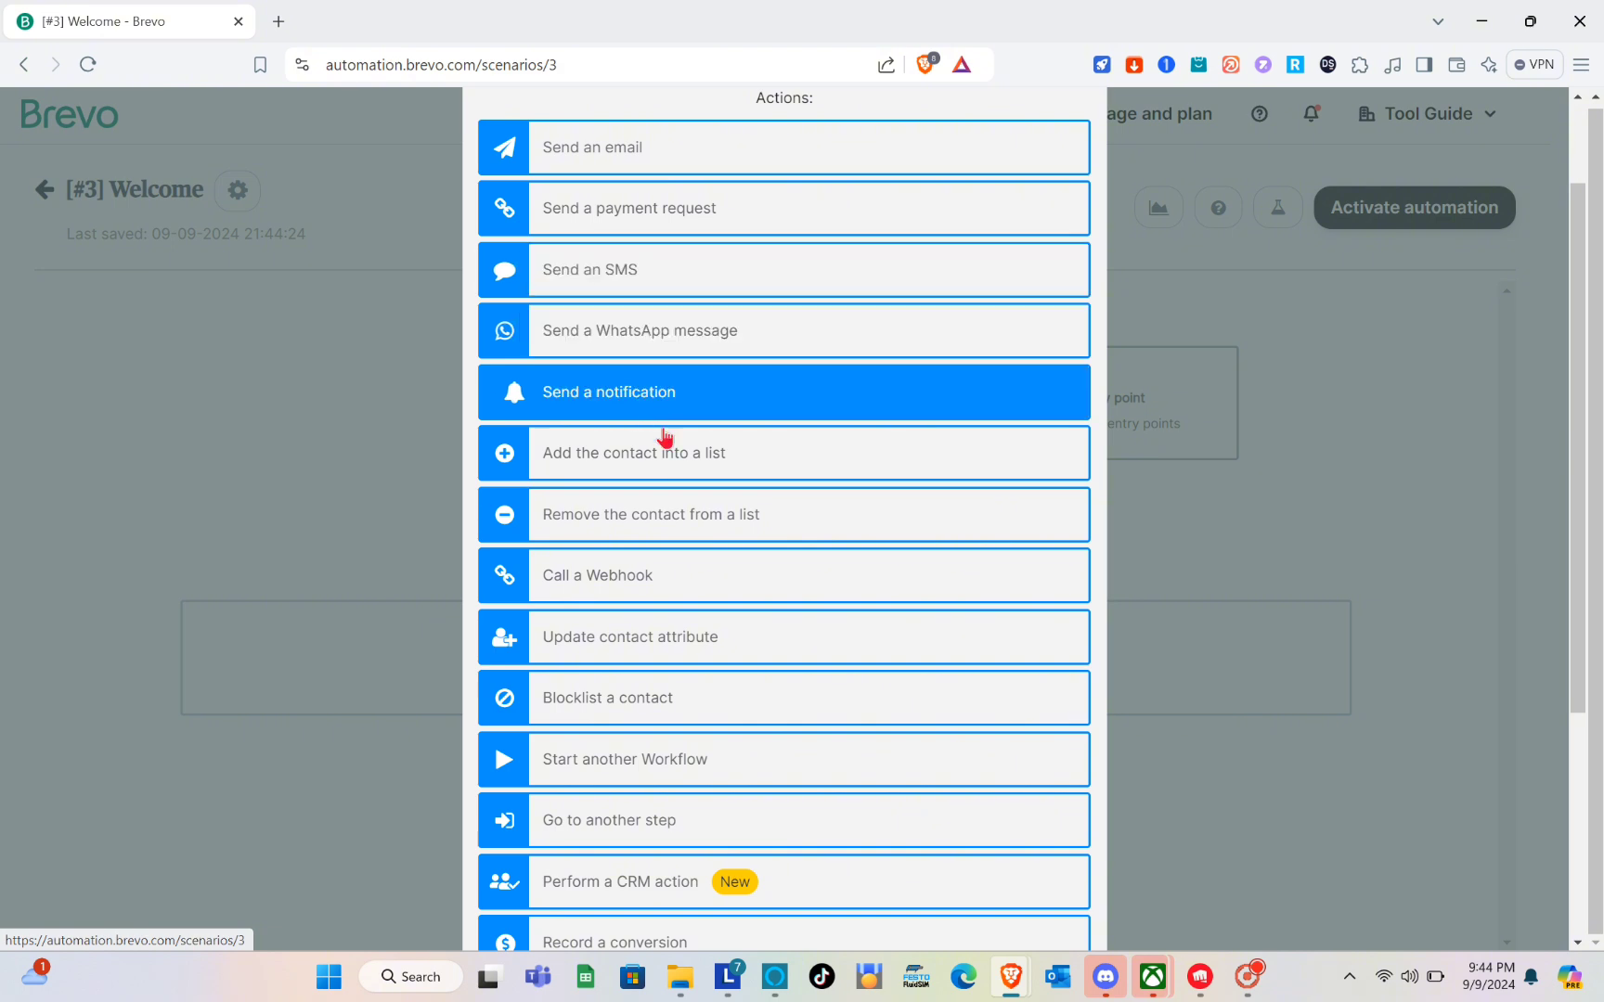
{"action": "scroll", "coordinate": [669, 419], "scroll_direction": "down", "scroll_amount": 3}
{"action": "scroll", "coordinate": [674, 560], "scroll_direction": "up", "scroll_amount": 4}
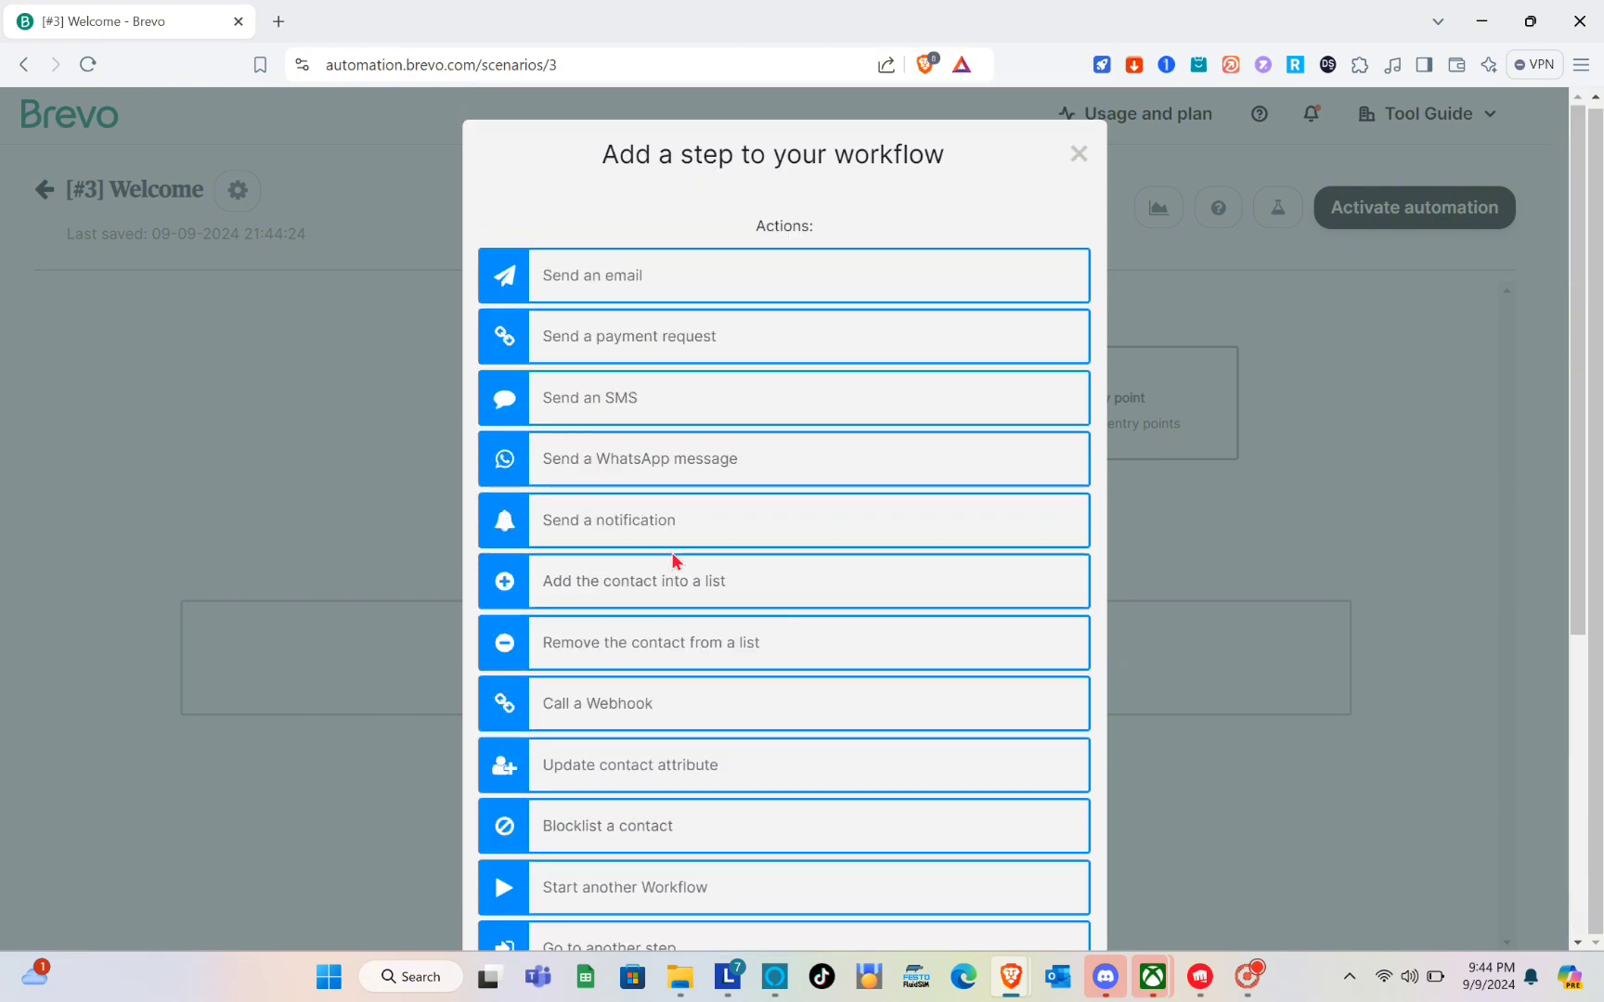
{"action": "left_click", "coordinate": [681, 278]}
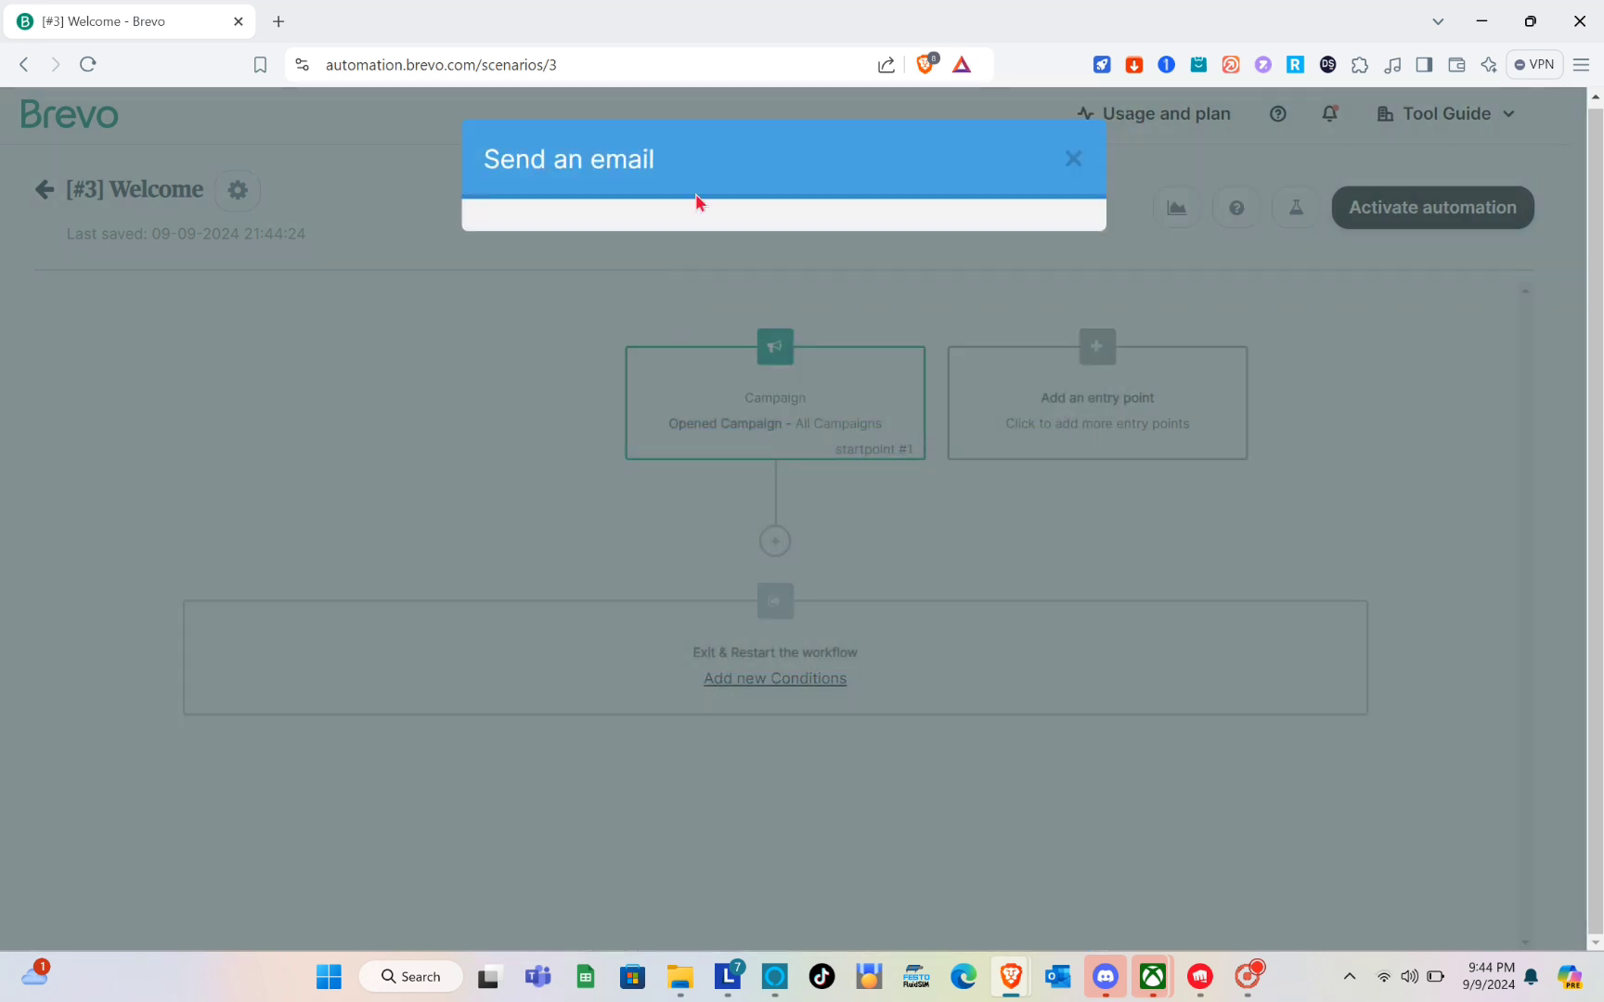
{"action": "left_click", "coordinate": [691, 279]}
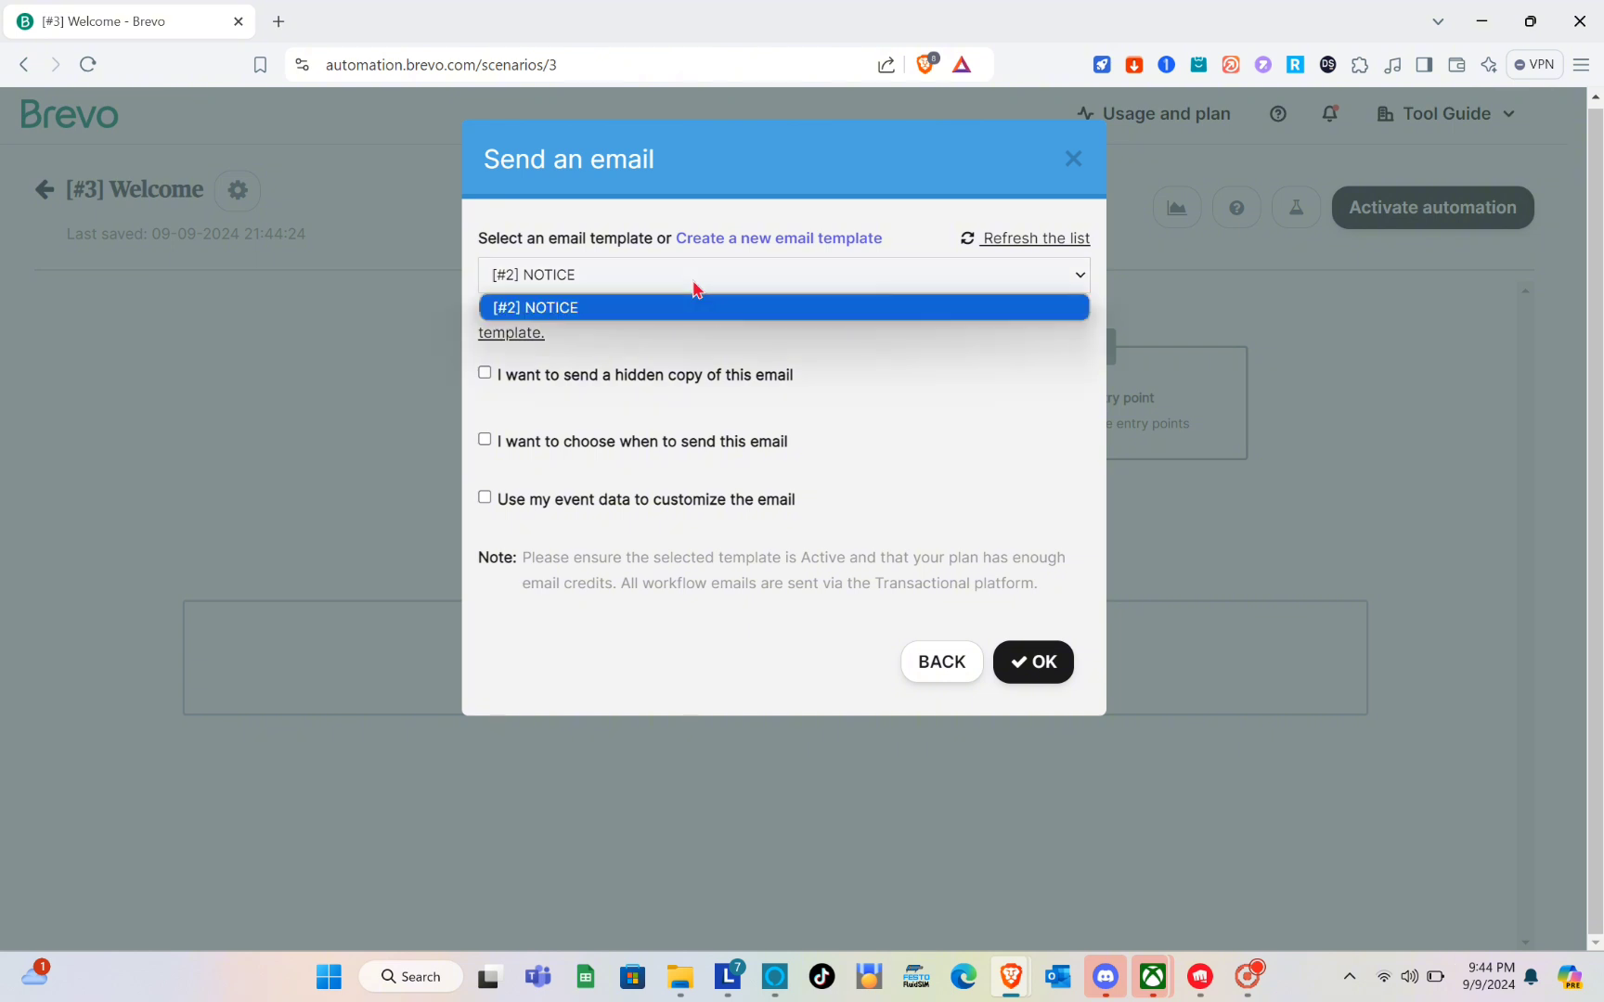
{"action": "left_click", "coordinate": [695, 286]}
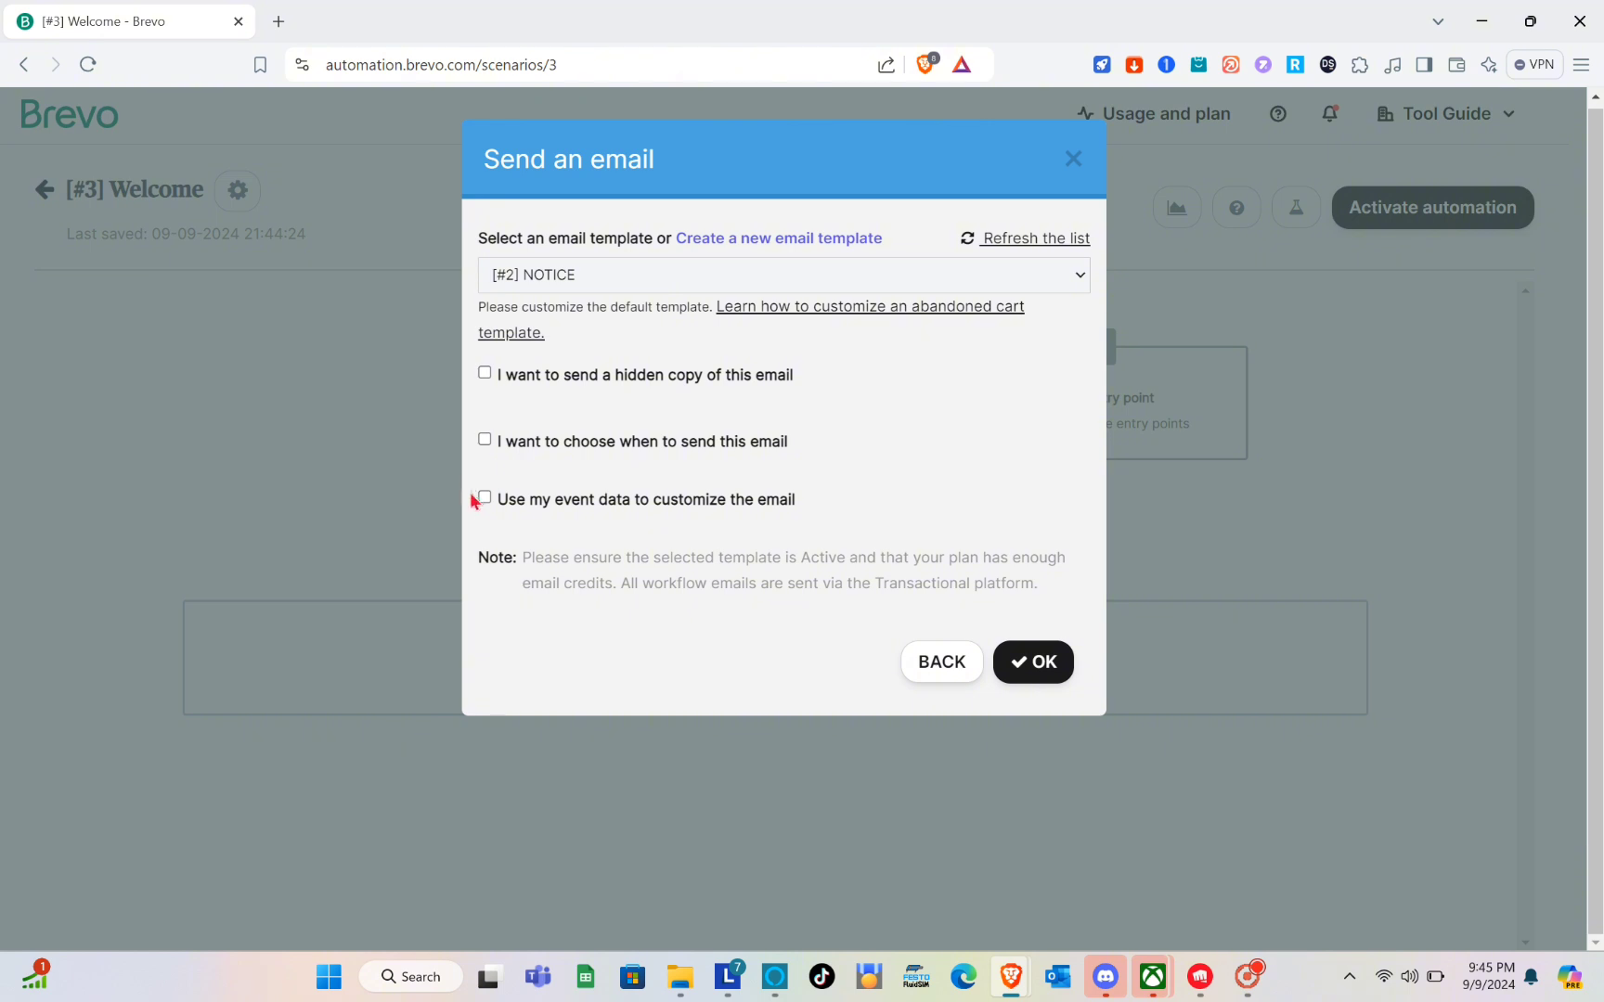
{"action": "left_click", "coordinate": [1045, 667]}
Add a delay of 1 day after the email action.
{"action": "scroll", "coordinate": [795, 651], "scroll_direction": "down", "scroll_amount": 1}
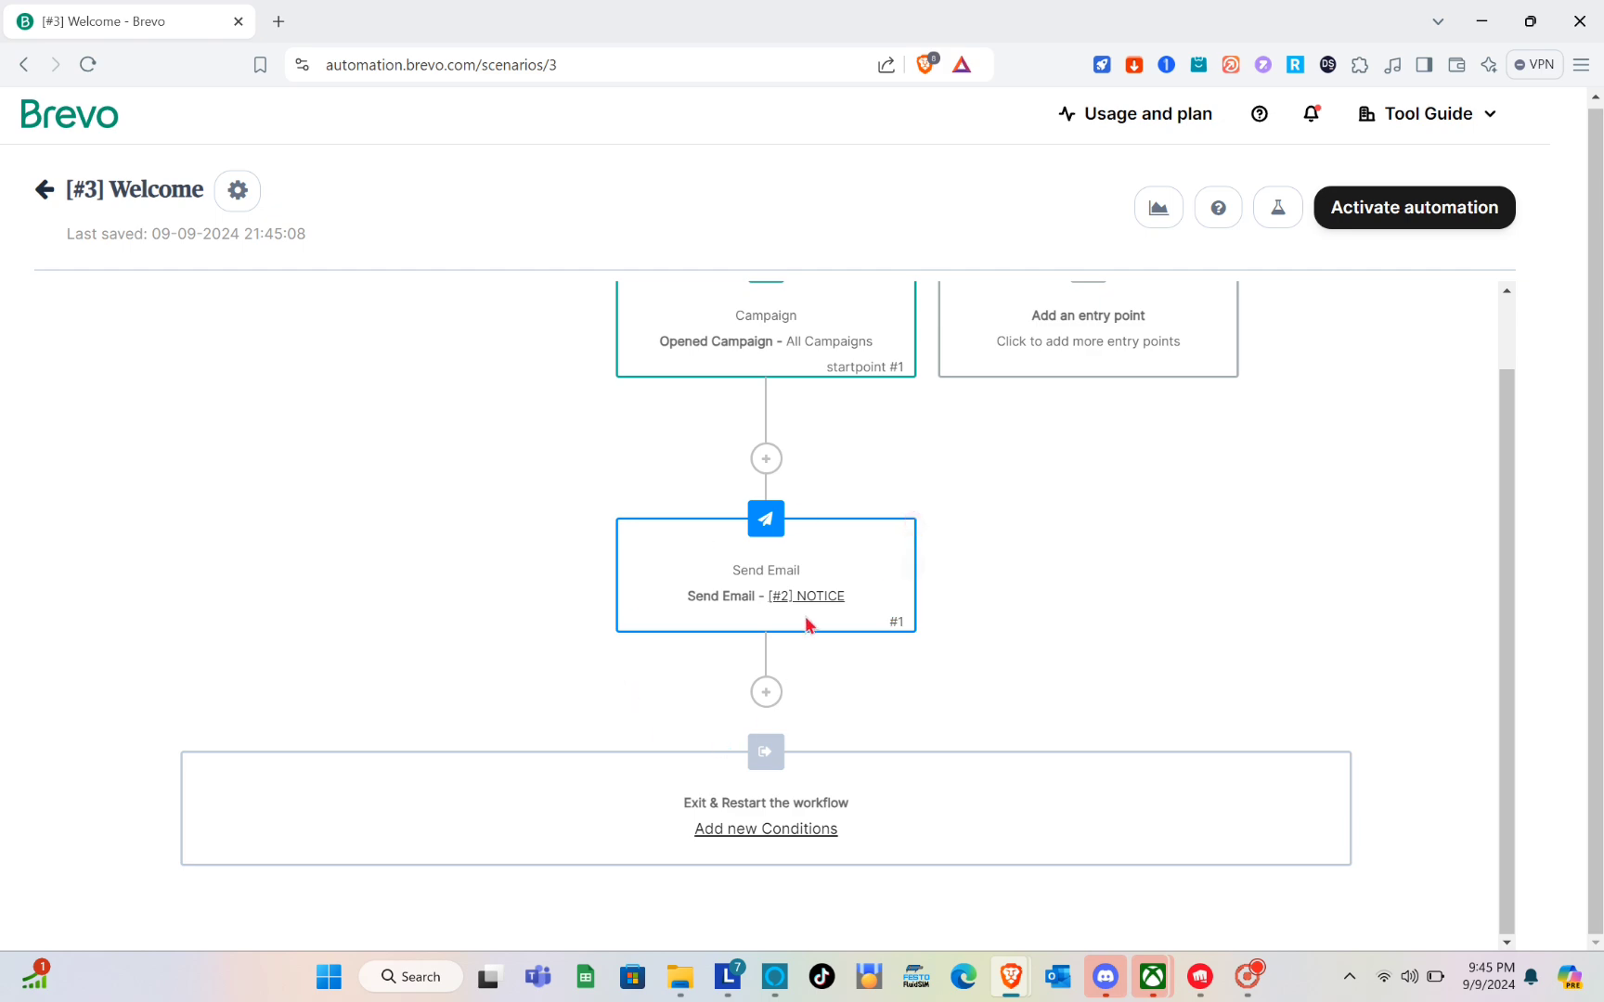
{"action": "left_click", "coordinate": [766, 692]}
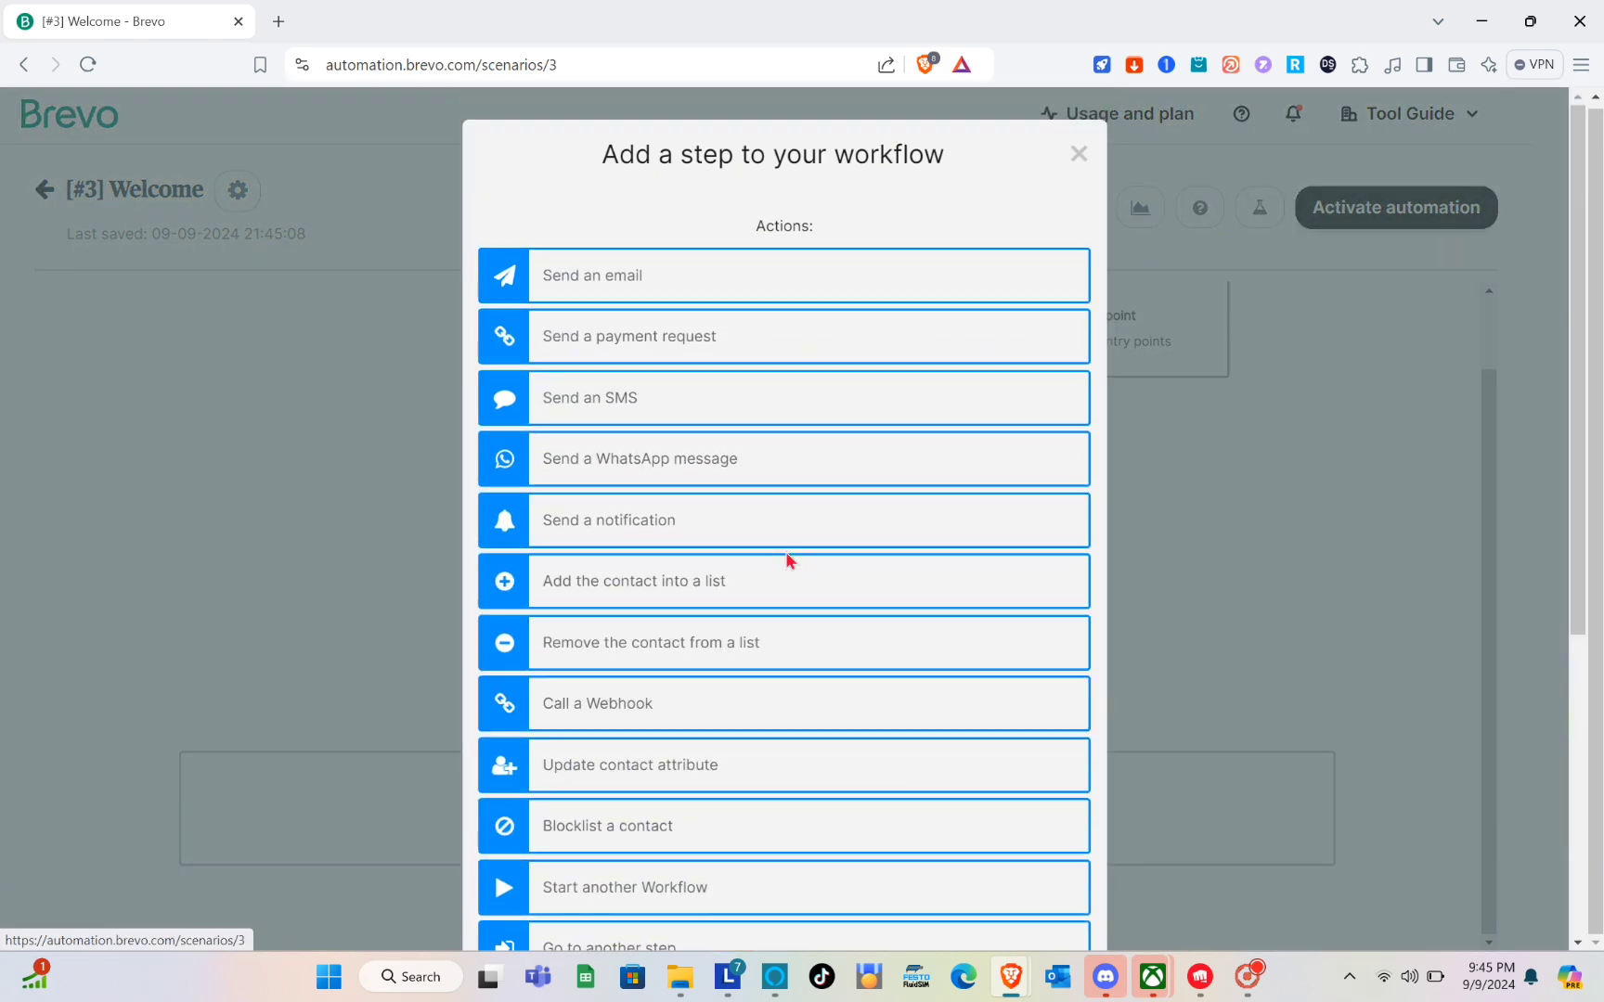
{"action": "scroll", "coordinate": [788, 559], "scroll_direction": "down", "scroll_amount": 3}
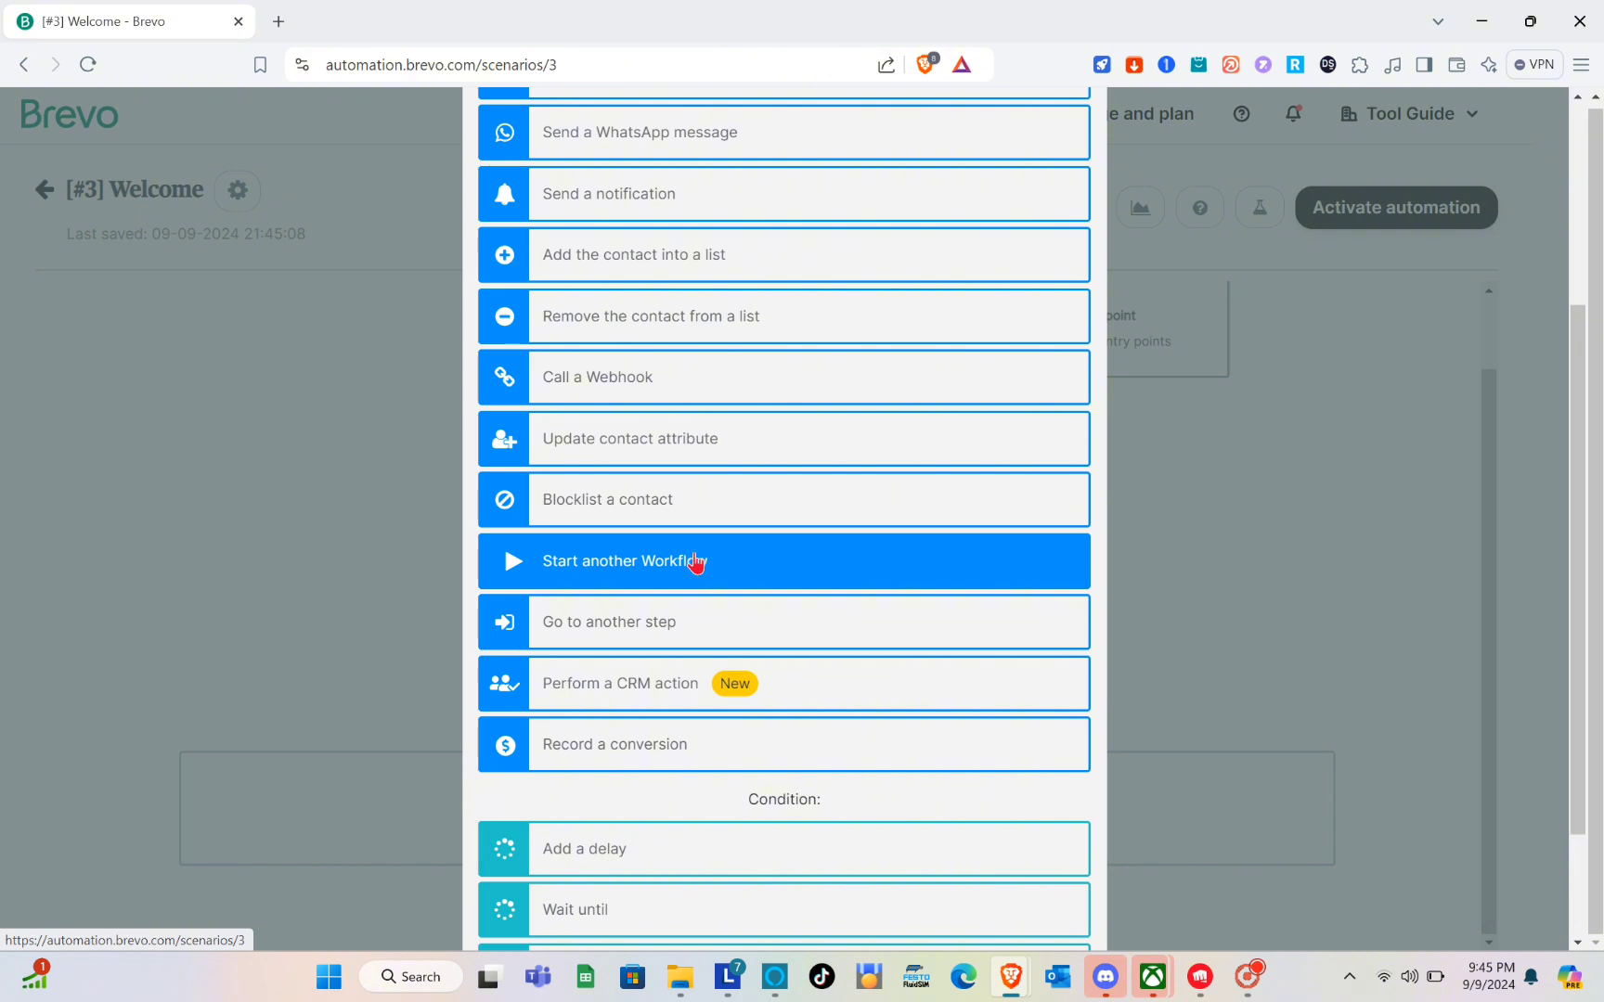
{"action": "scroll", "coordinate": [759, 609], "scroll_direction": "down", "scroll_amount": 2}
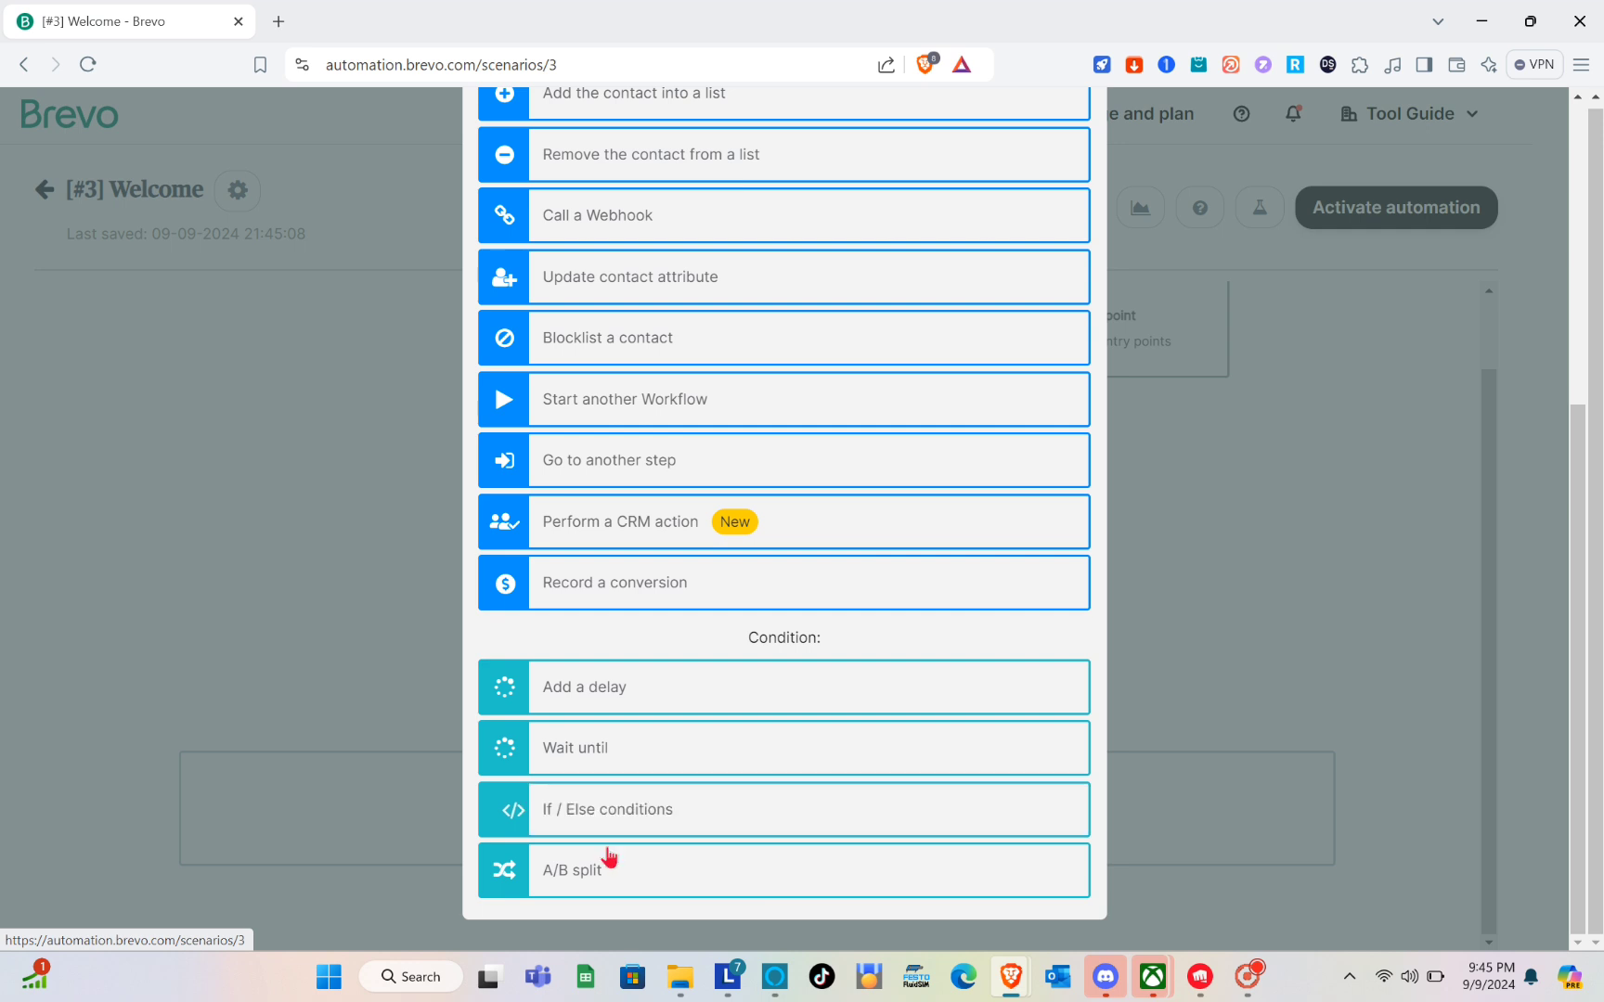
{"action": "left_click", "coordinate": [631, 688]}
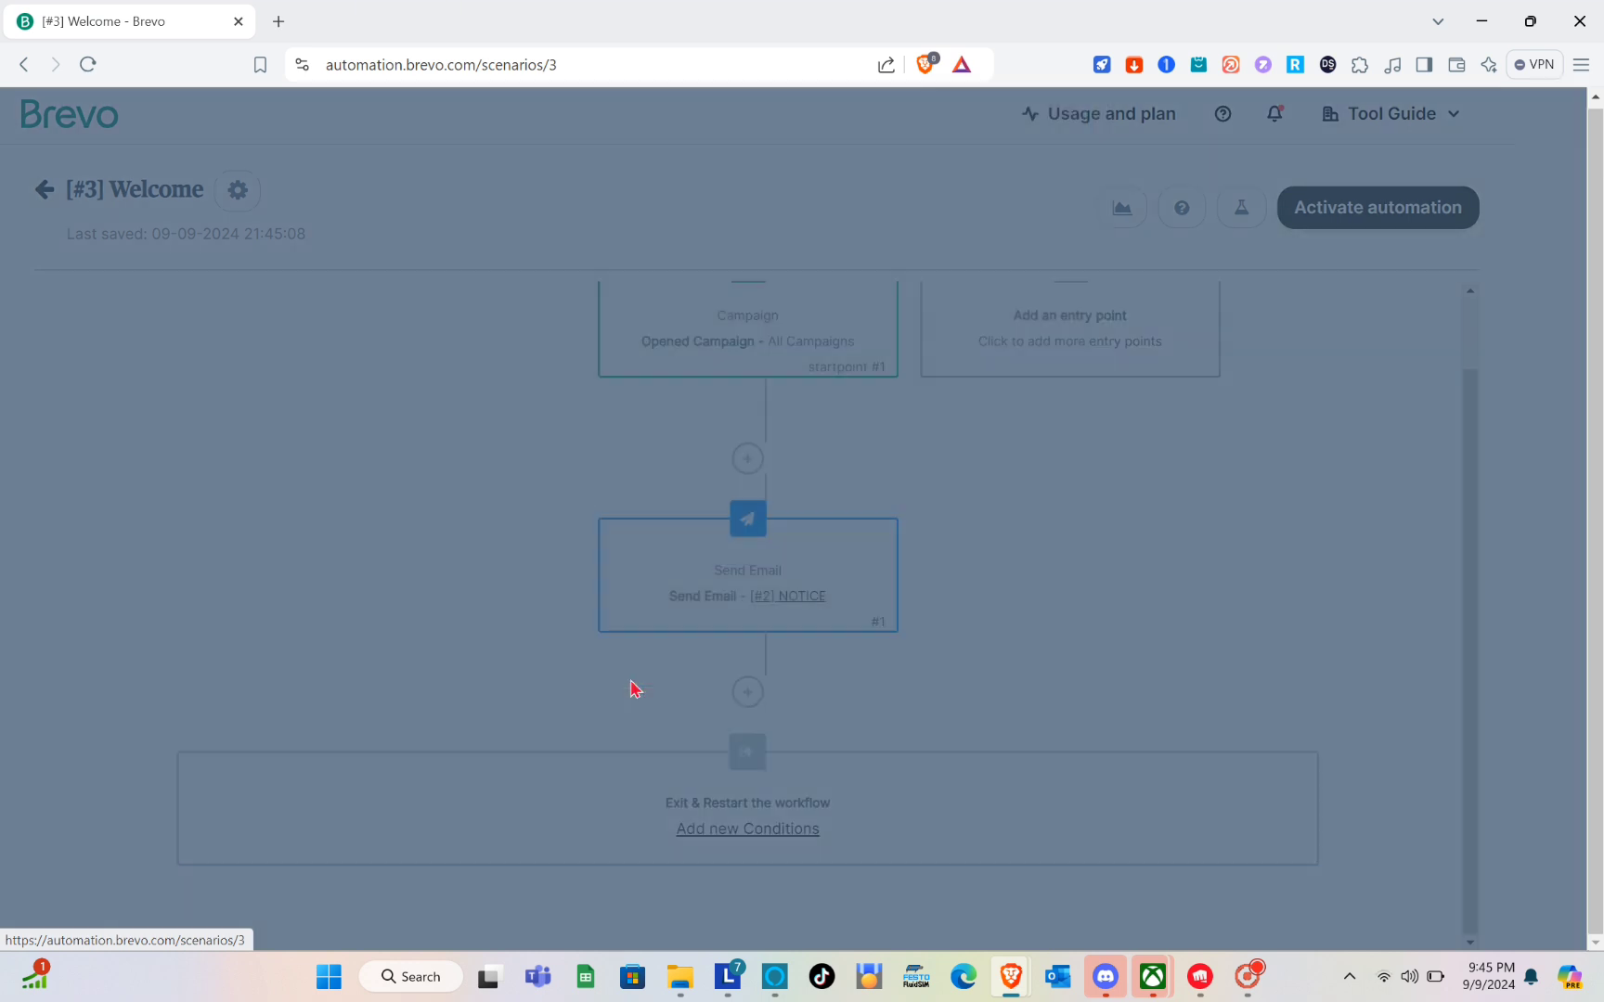
{"action": "left_click", "coordinate": [537, 305]}
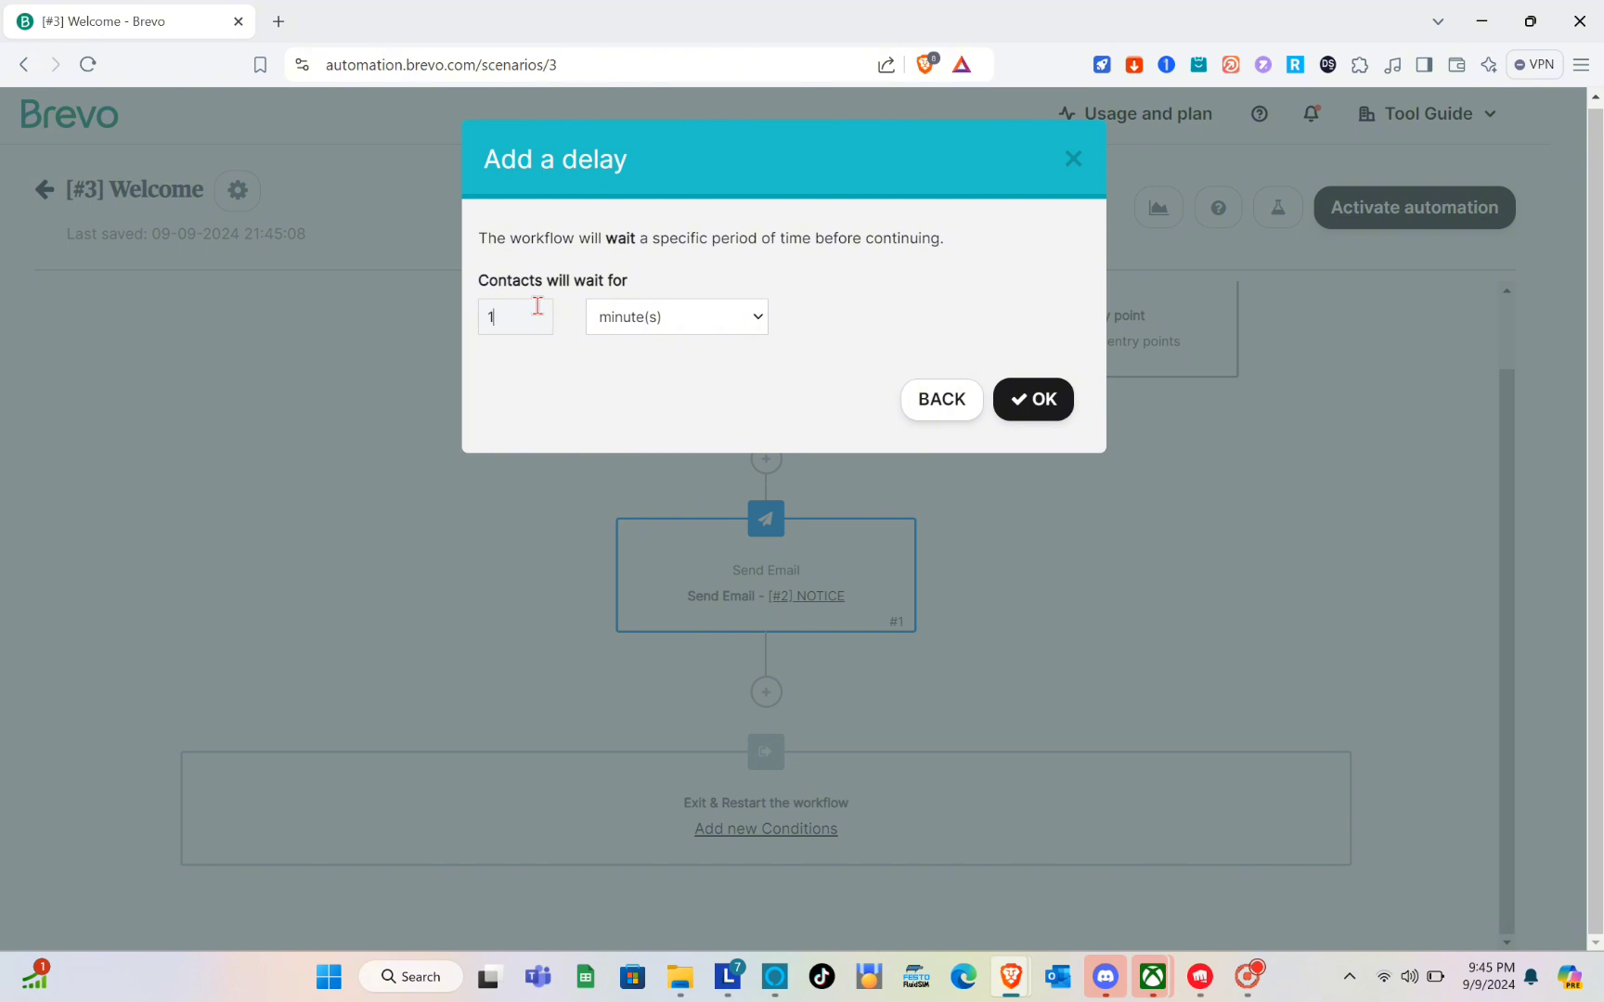
{"action": "left_click", "coordinate": [736, 318]}
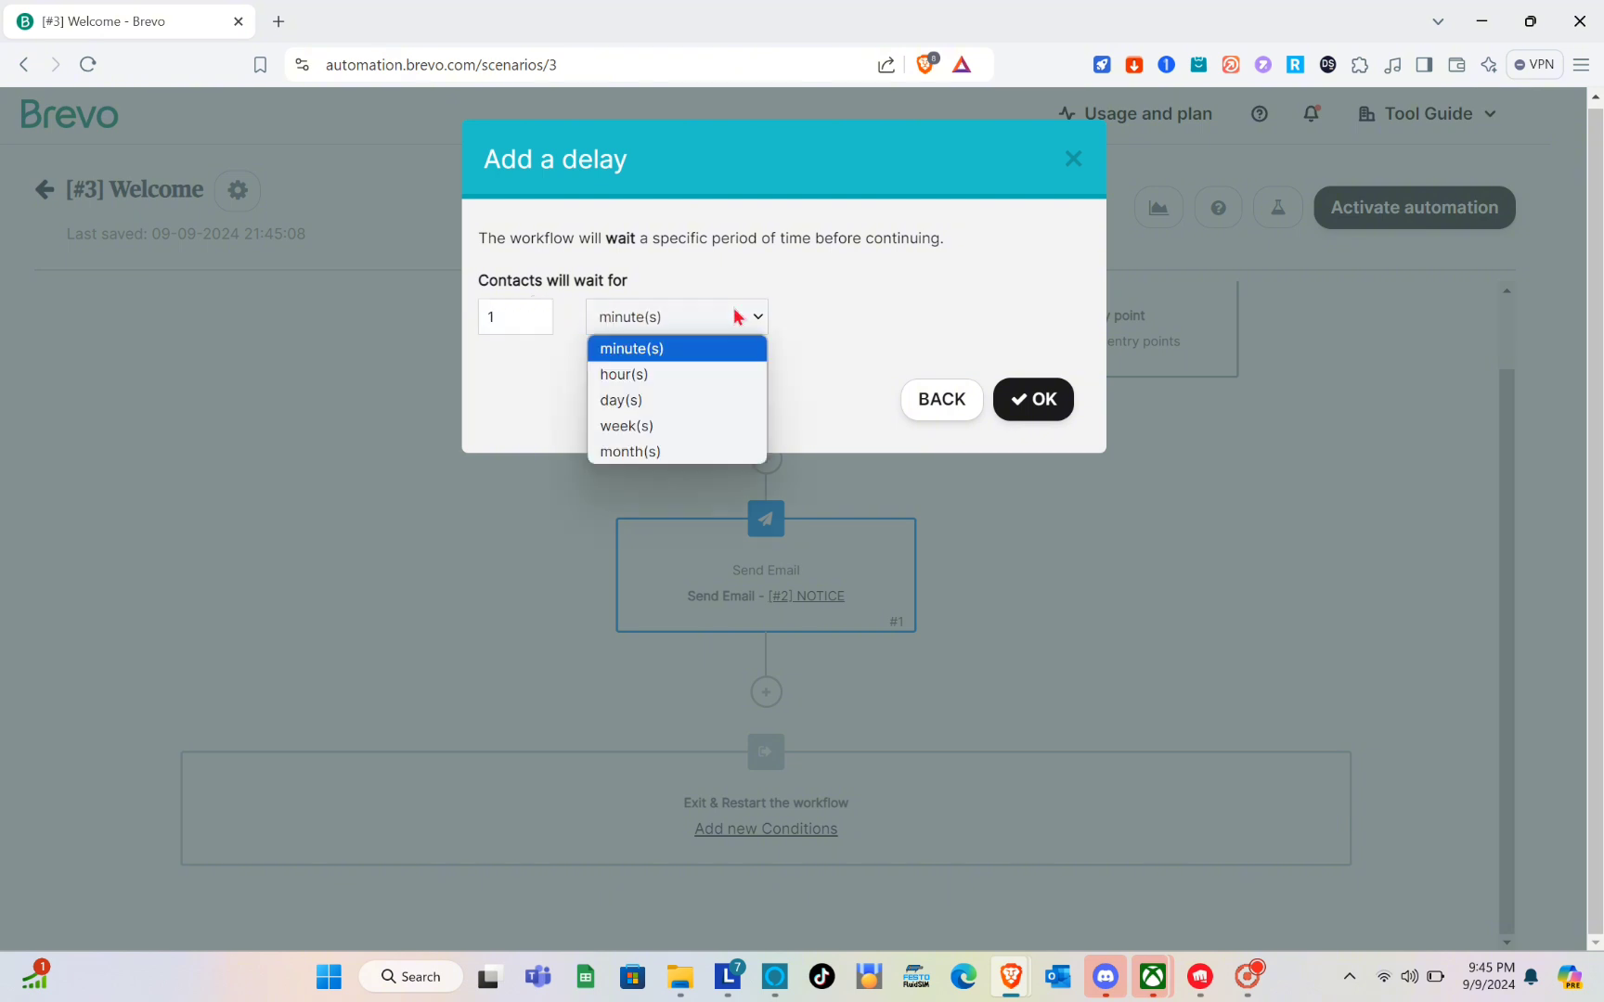
{"action": "left_click", "coordinate": [635, 401]}
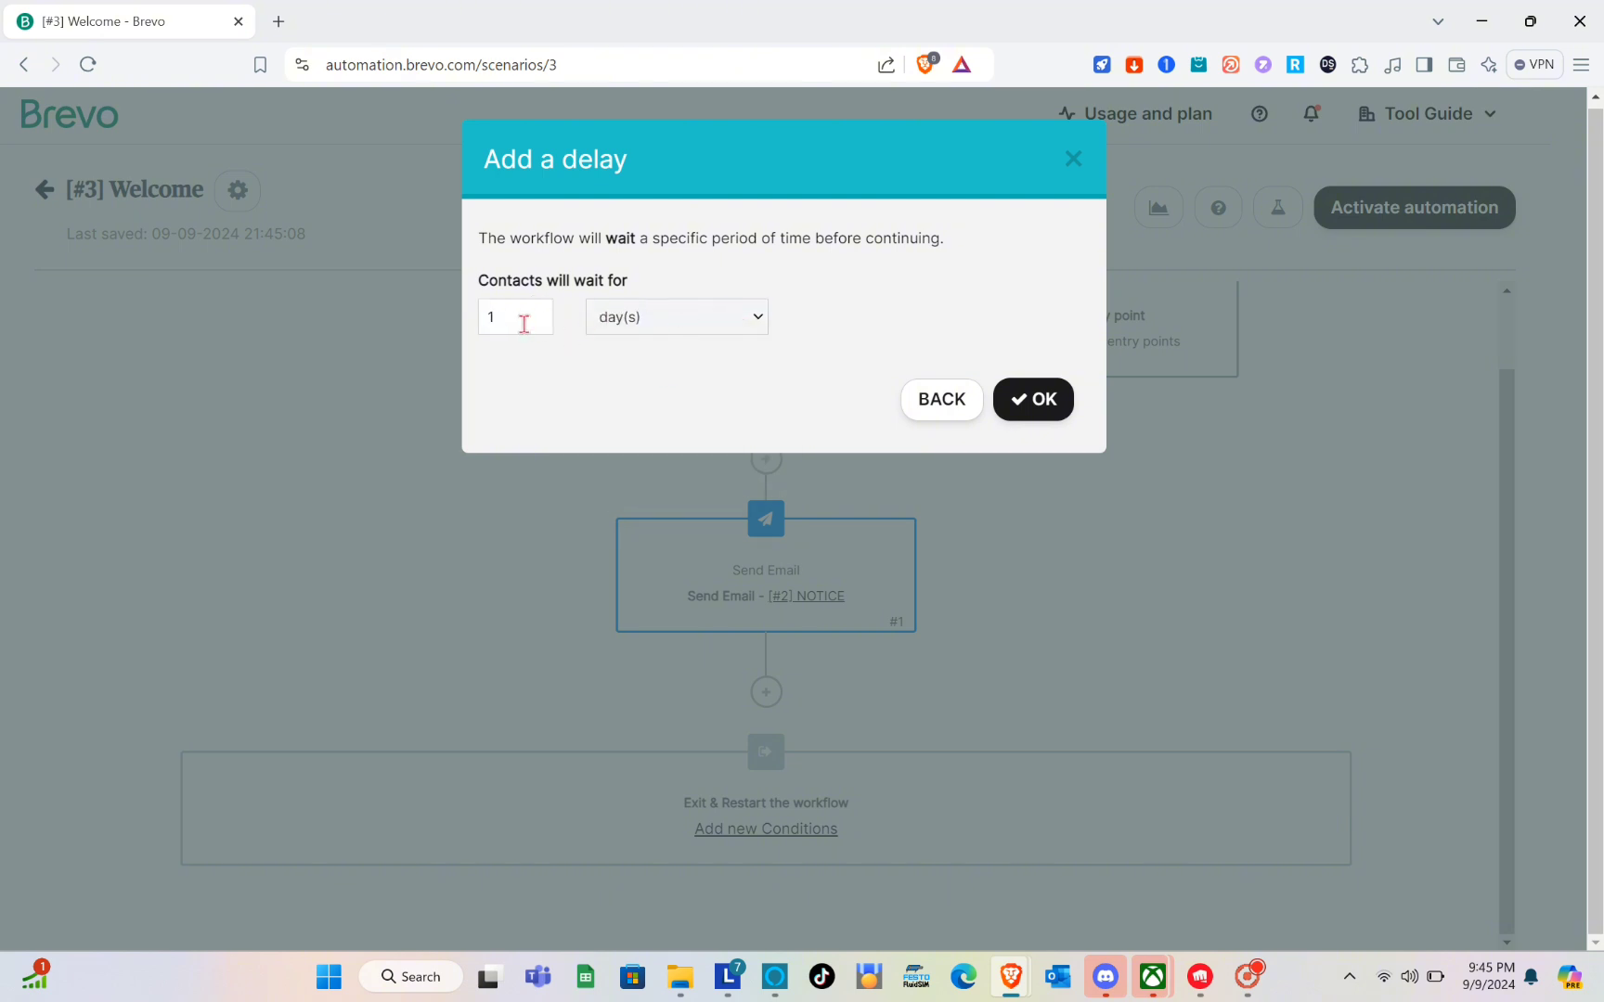
{"action": "left_click", "coordinate": [1035, 401]}
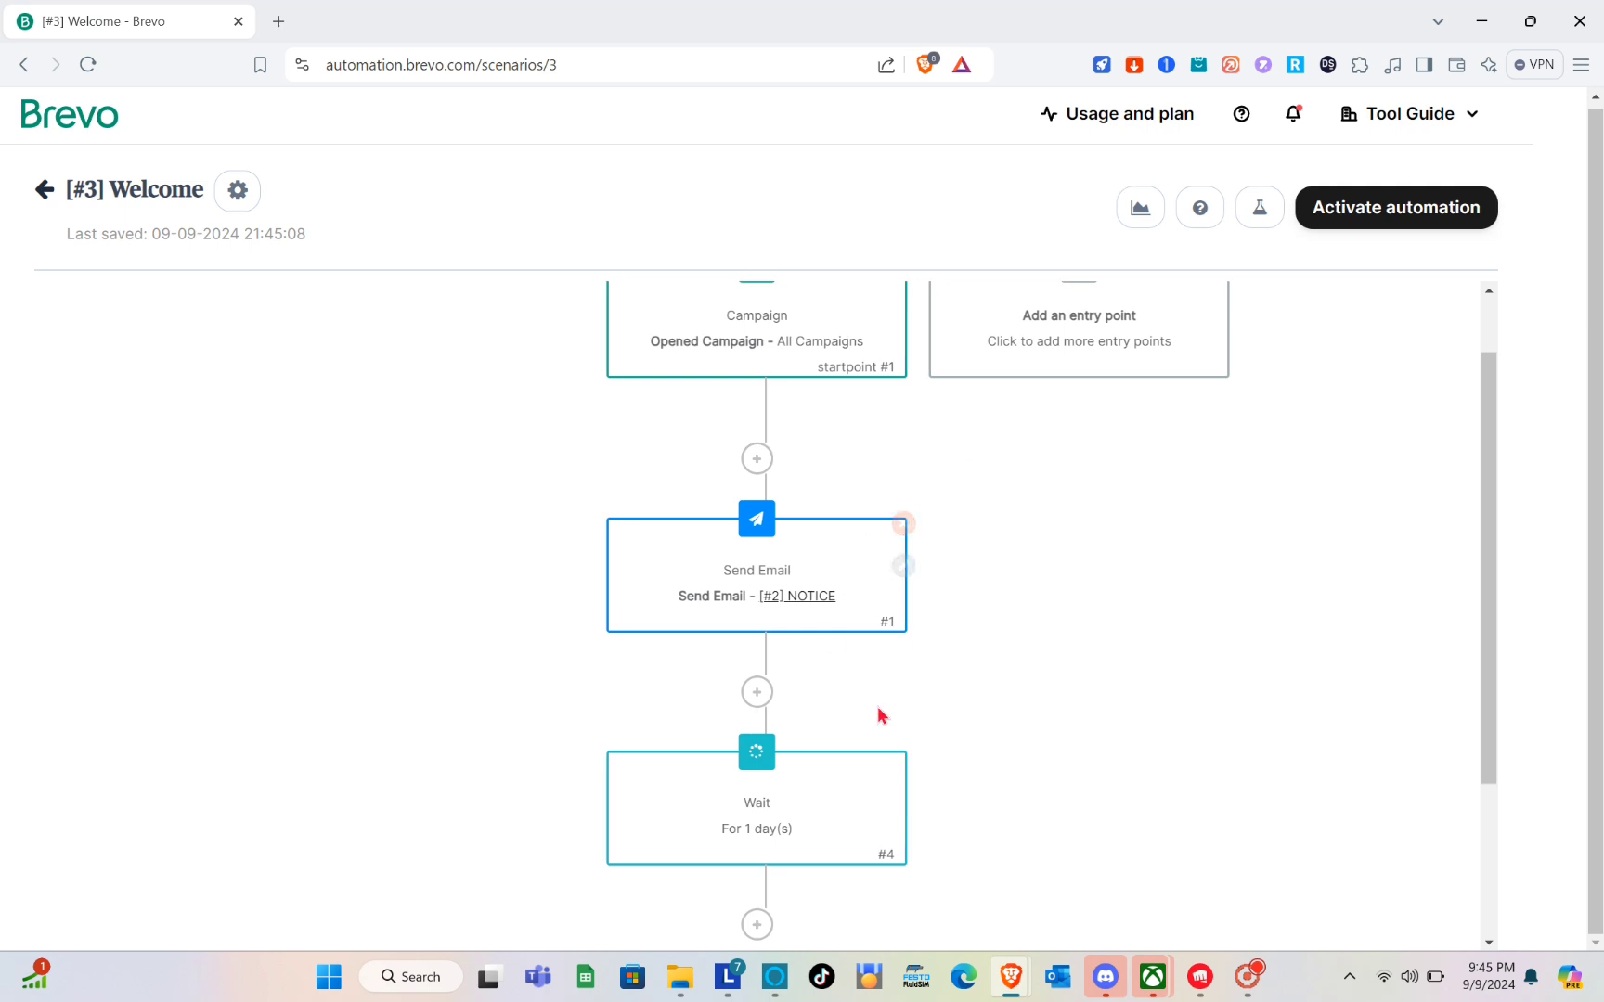
Browse the actions and conditions available after the one-day delay, and try the payment request action.
{"action": "scroll", "coordinate": [883, 717], "scroll_direction": "down", "scroll_amount": 2}
{"action": "scroll", "coordinate": [860, 570], "scroll_direction": "up", "scroll_amount": 1}
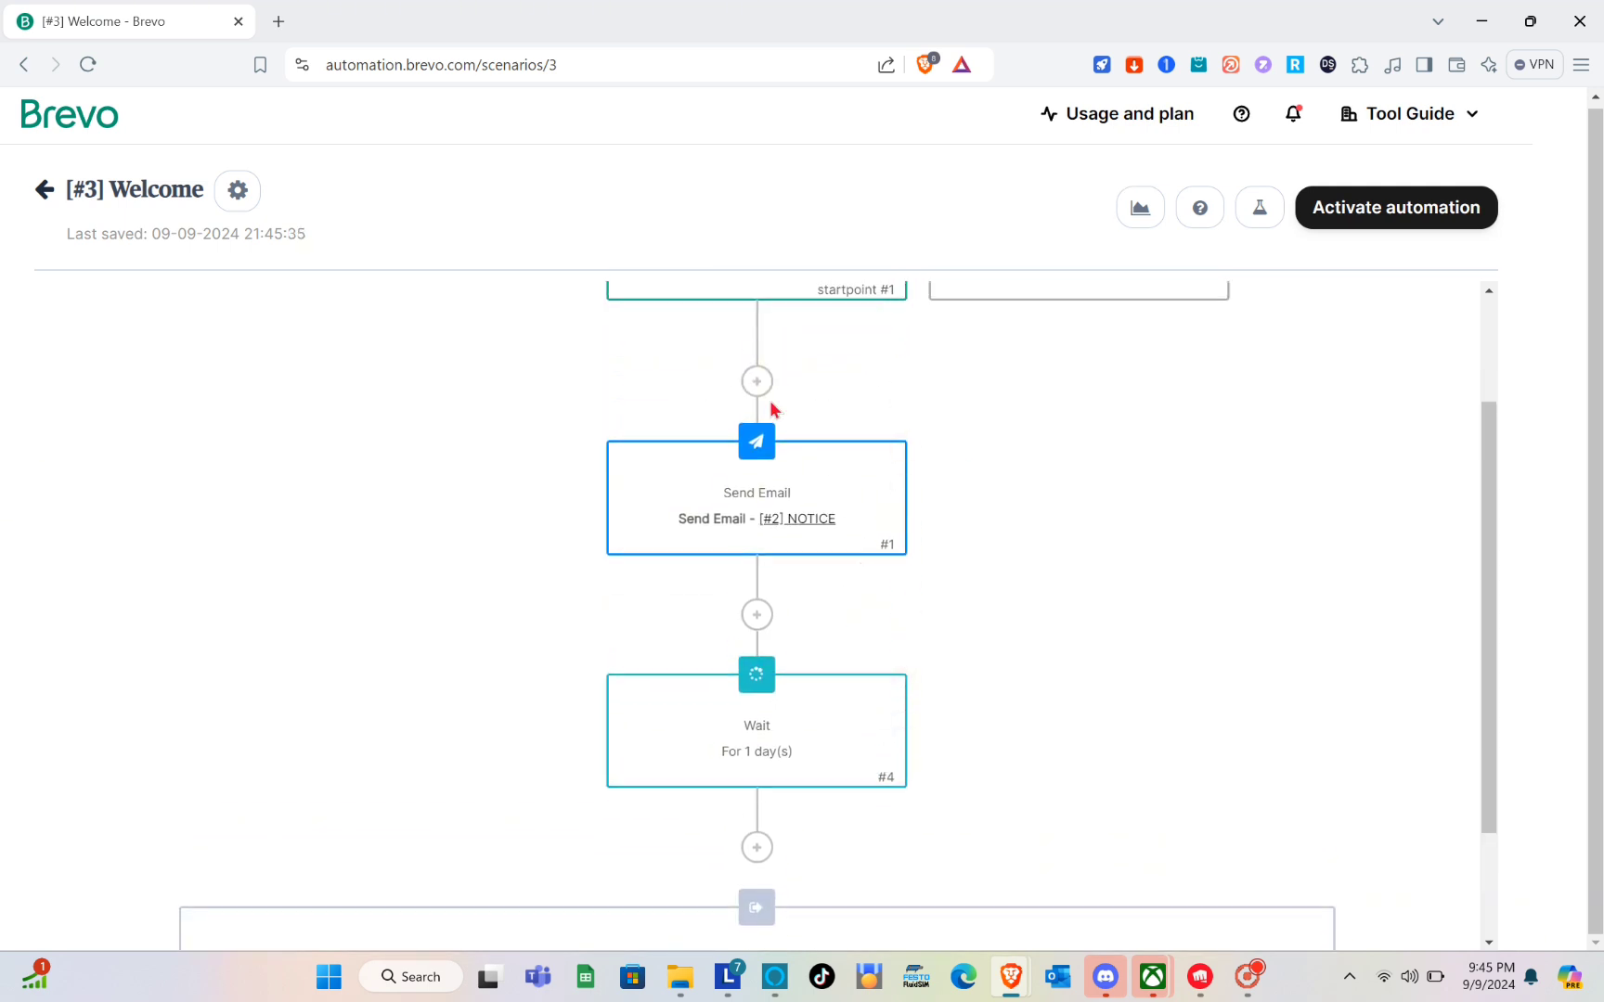
{"action": "scroll", "coordinate": [812, 627], "scroll_direction": "down", "scroll_amount": 1}
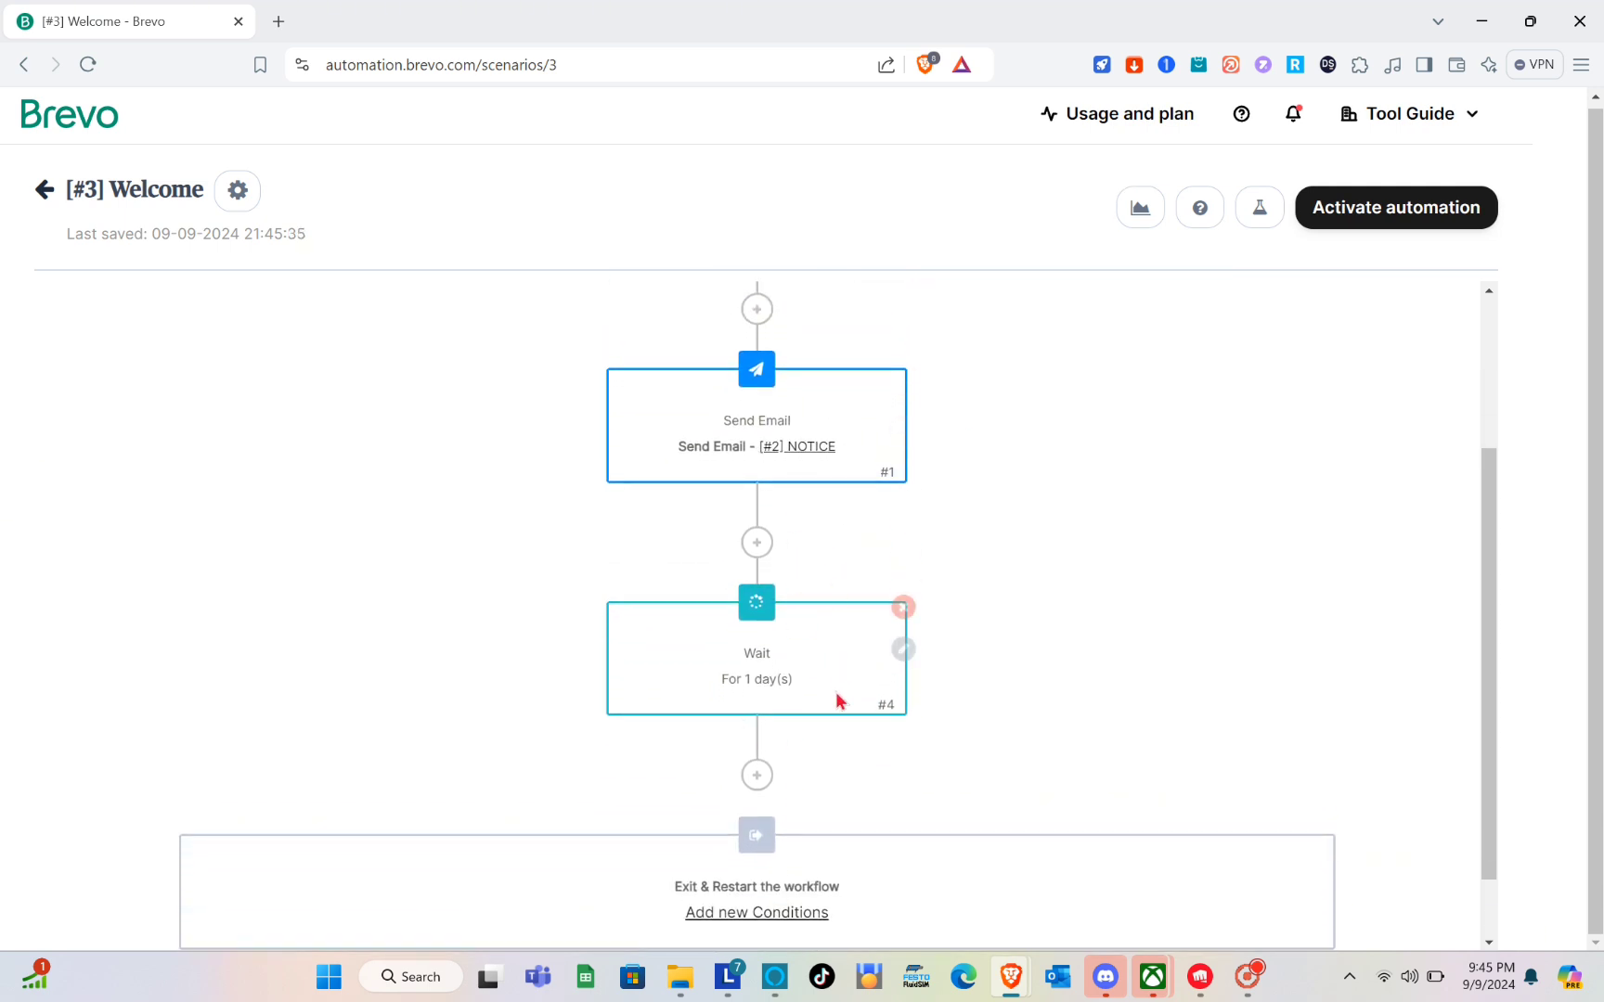
{"action": "scroll", "coordinate": [836, 701], "scroll_direction": "down", "scroll_amount": 1}
{"action": "left_click", "coordinate": [754, 692]}
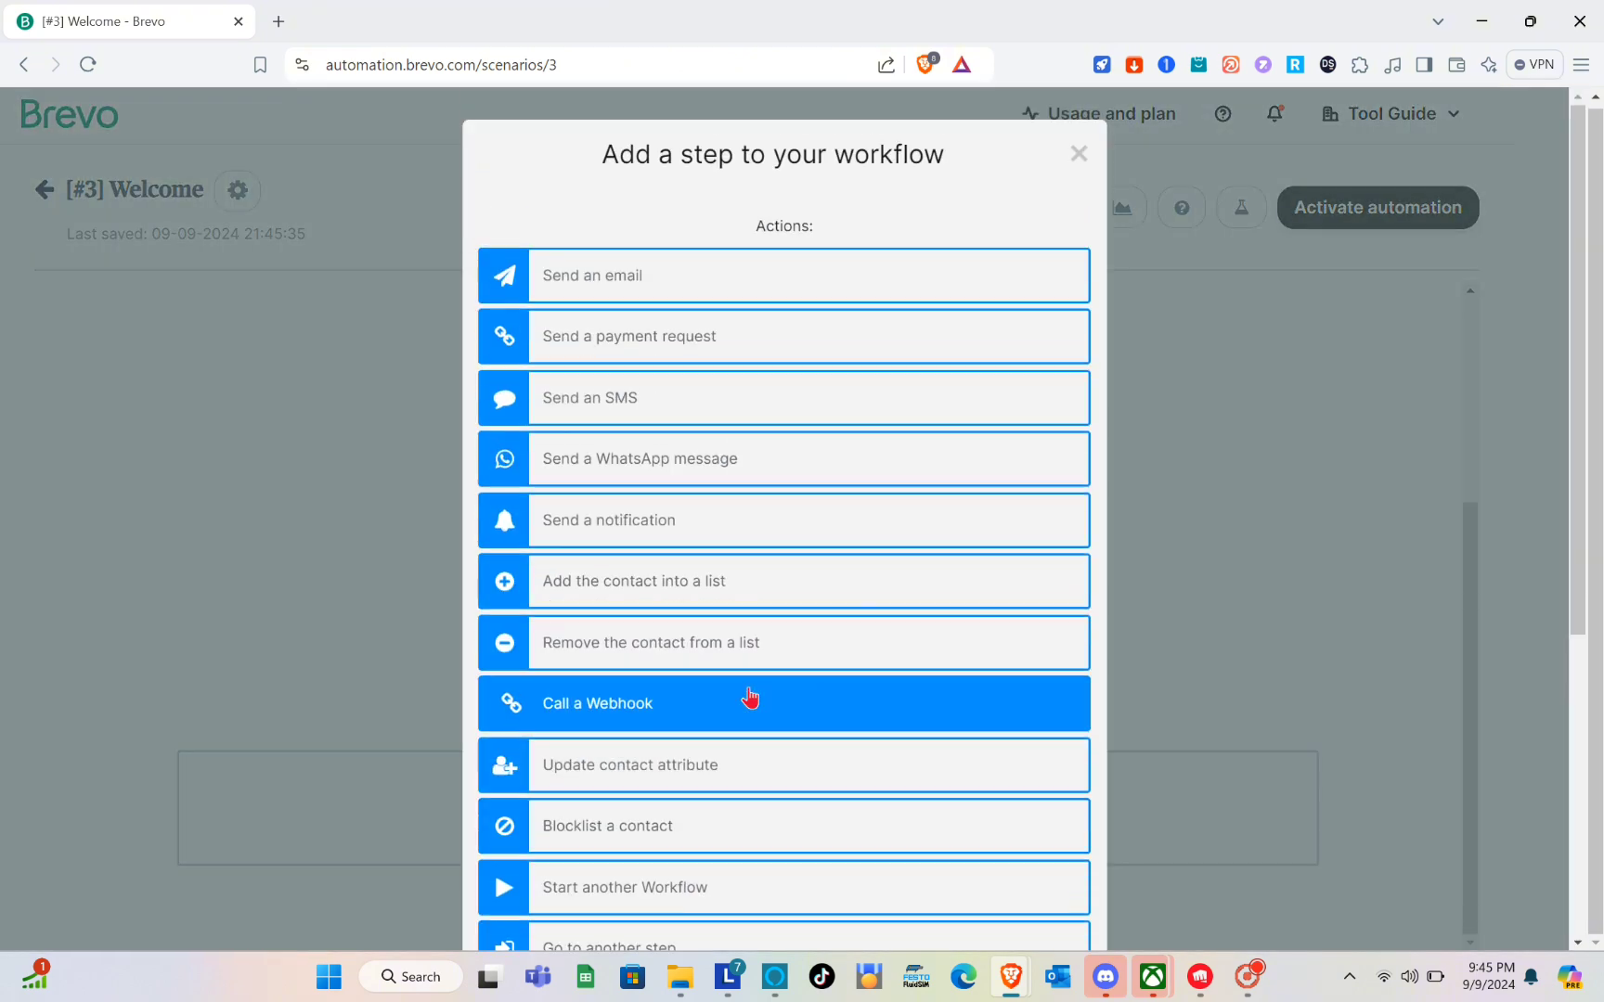
{"action": "scroll", "coordinate": [819, 599], "scroll_direction": "down", "scroll_amount": 2}
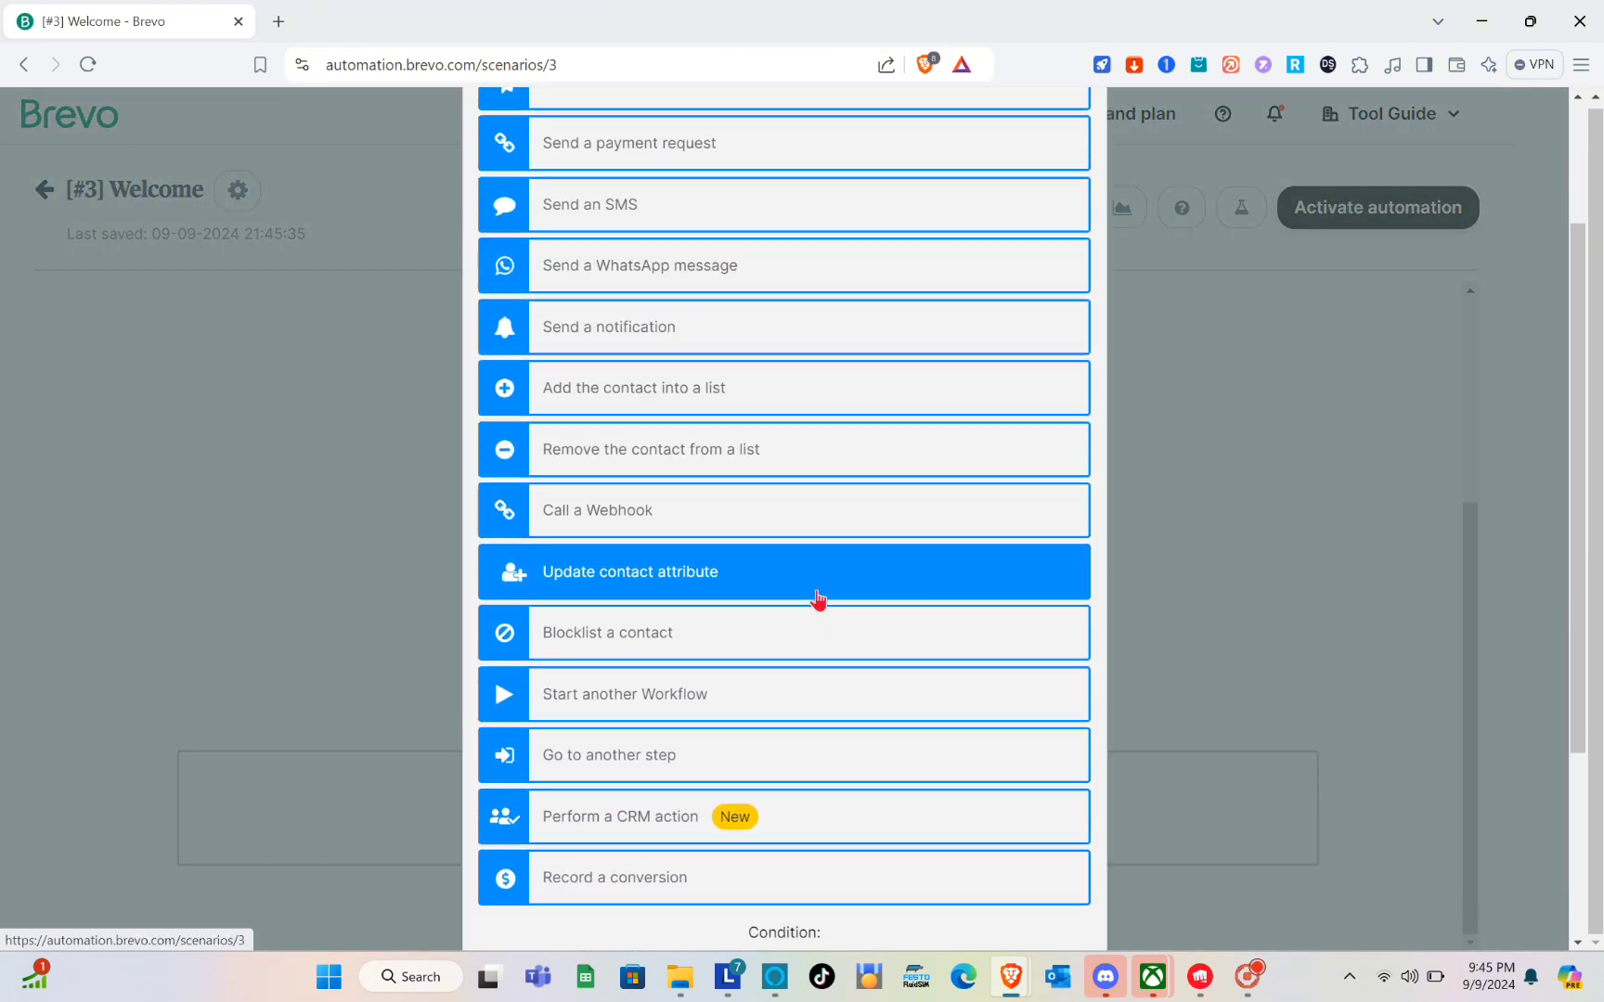
{"action": "scroll", "coordinate": [817, 599], "scroll_direction": "down", "scroll_amount": 2}
{"action": "scroll", "coordinate": [817, 599], "scroll_direction": "up", "scroll_amount": 5}
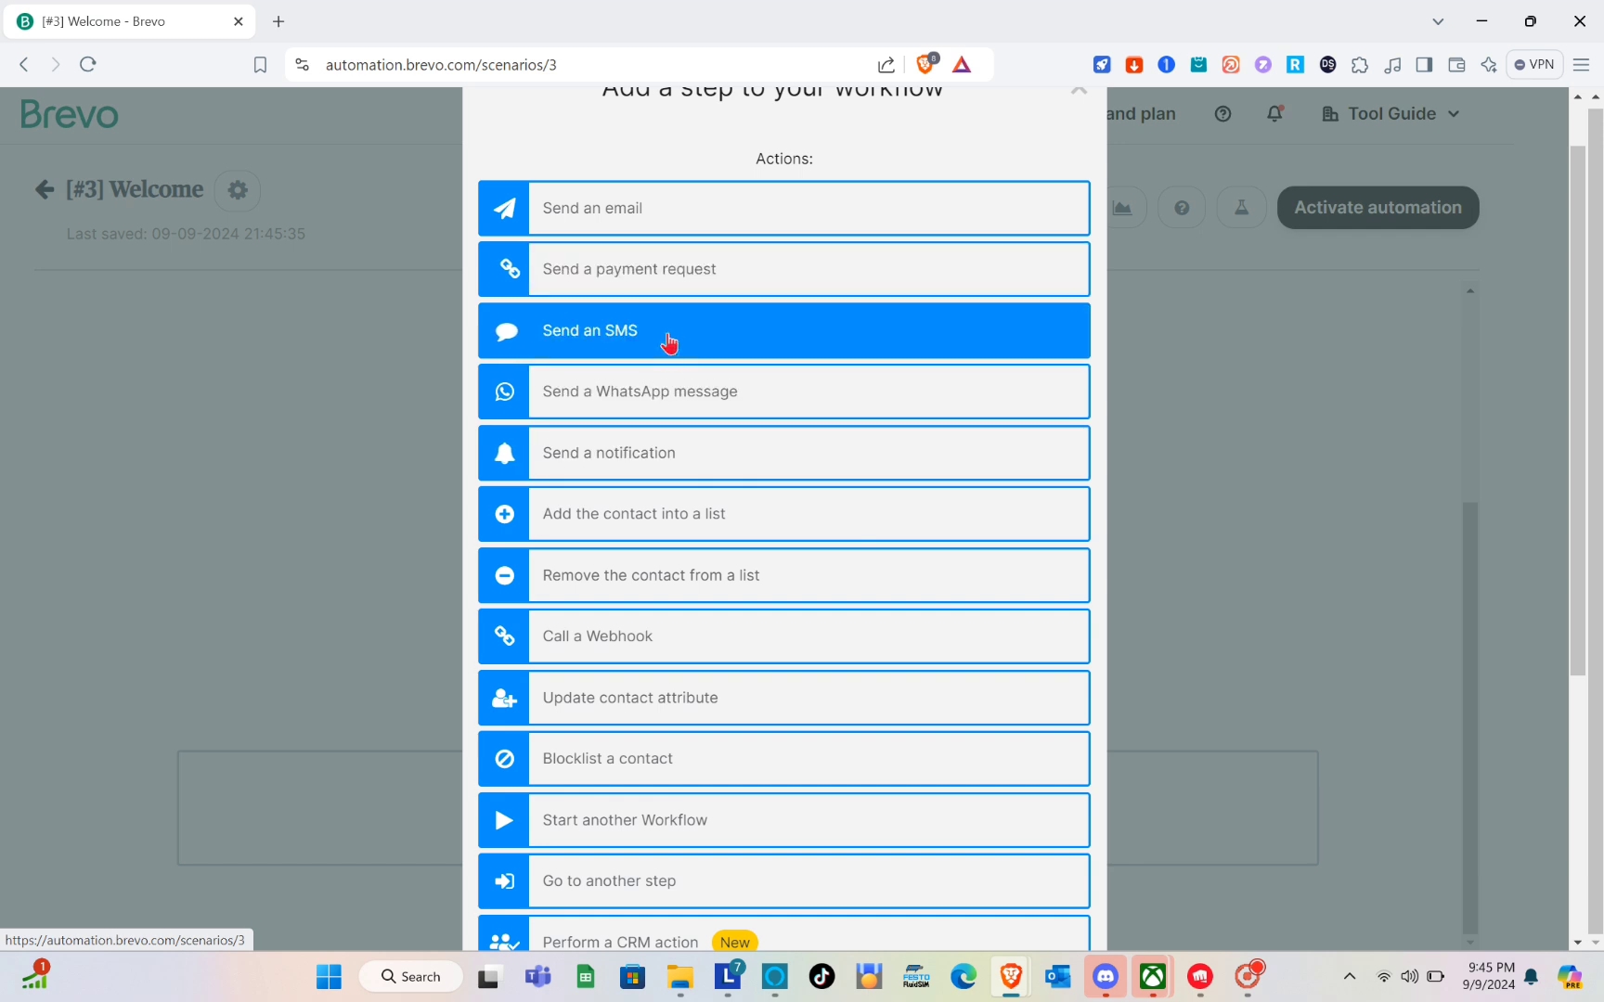
{"action": "left_click", "coordinate": [762, 293]}
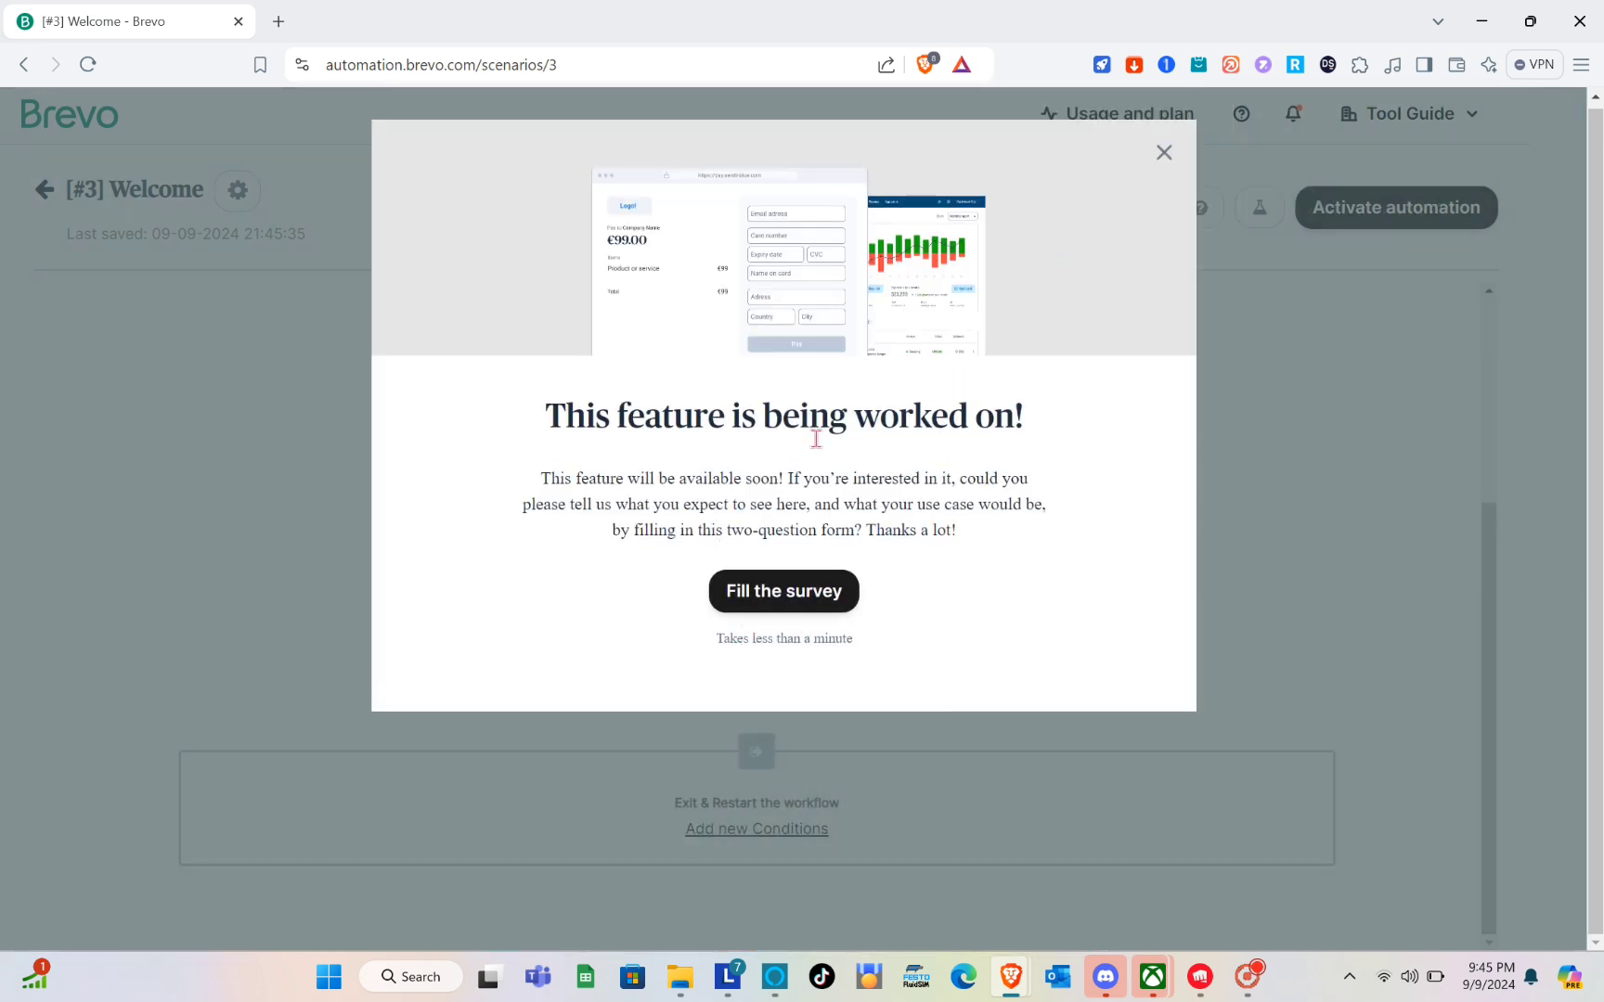
{"action": "left_click", "coordinate": [1163, 154]}
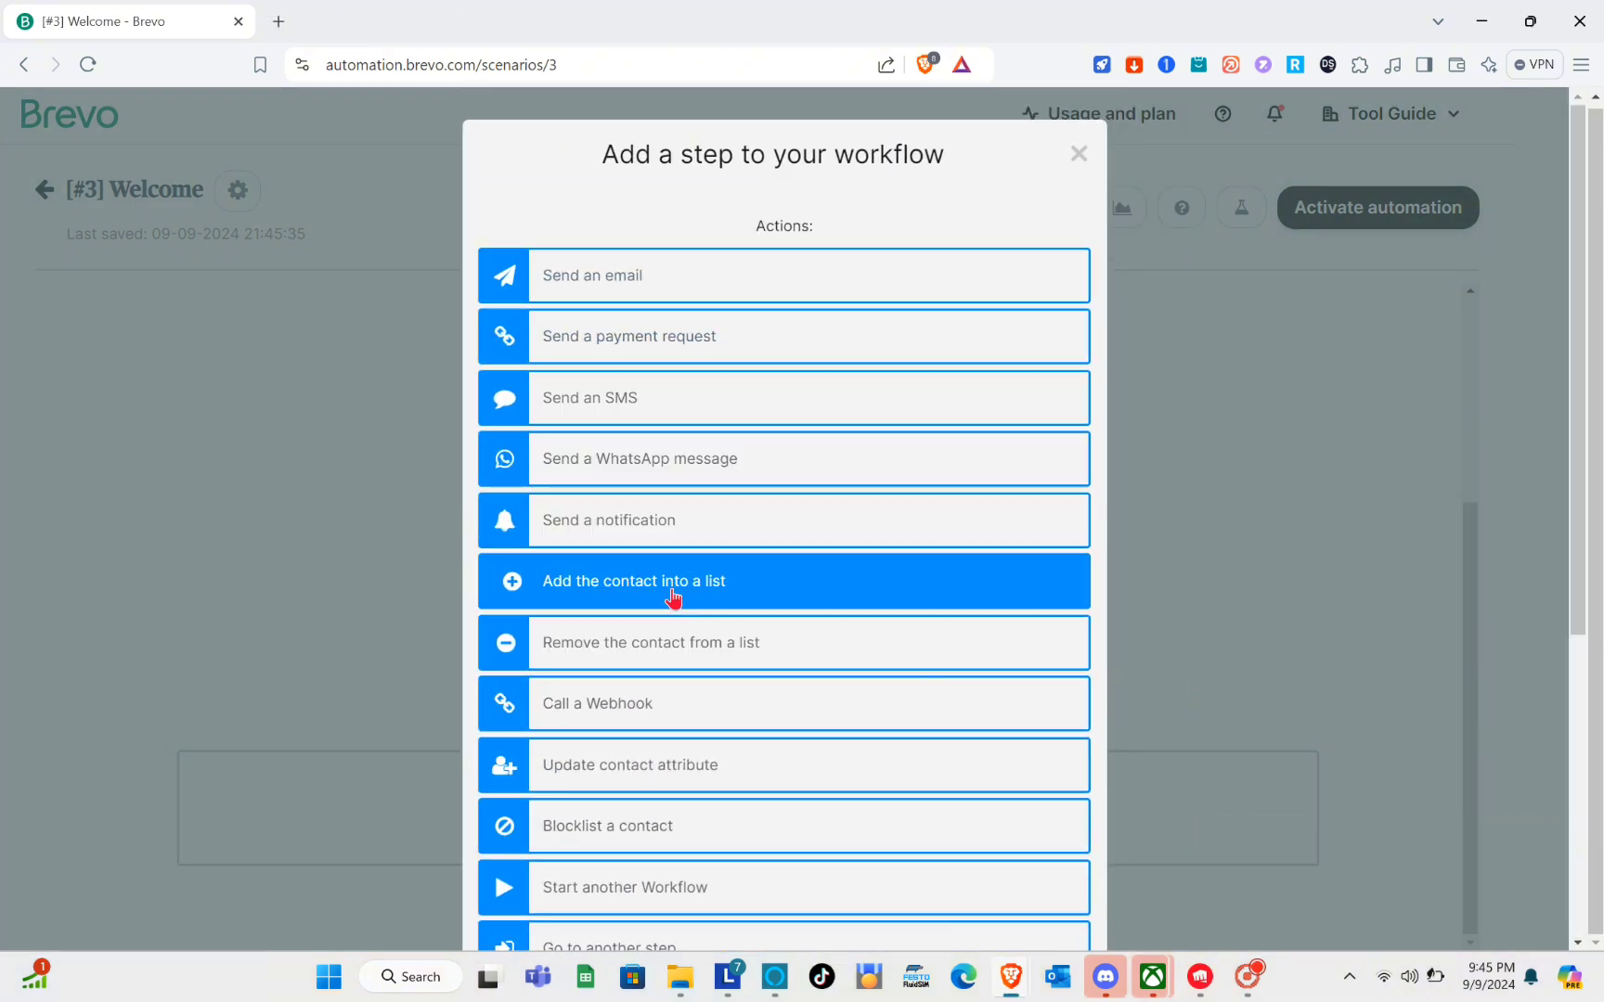
Add a Send a notification action between the entry point and the email, using the [#0] Default Notification Template and the specific recipient's e-mail address.
{"action": "left_click", "coordinate": [640, 525]}
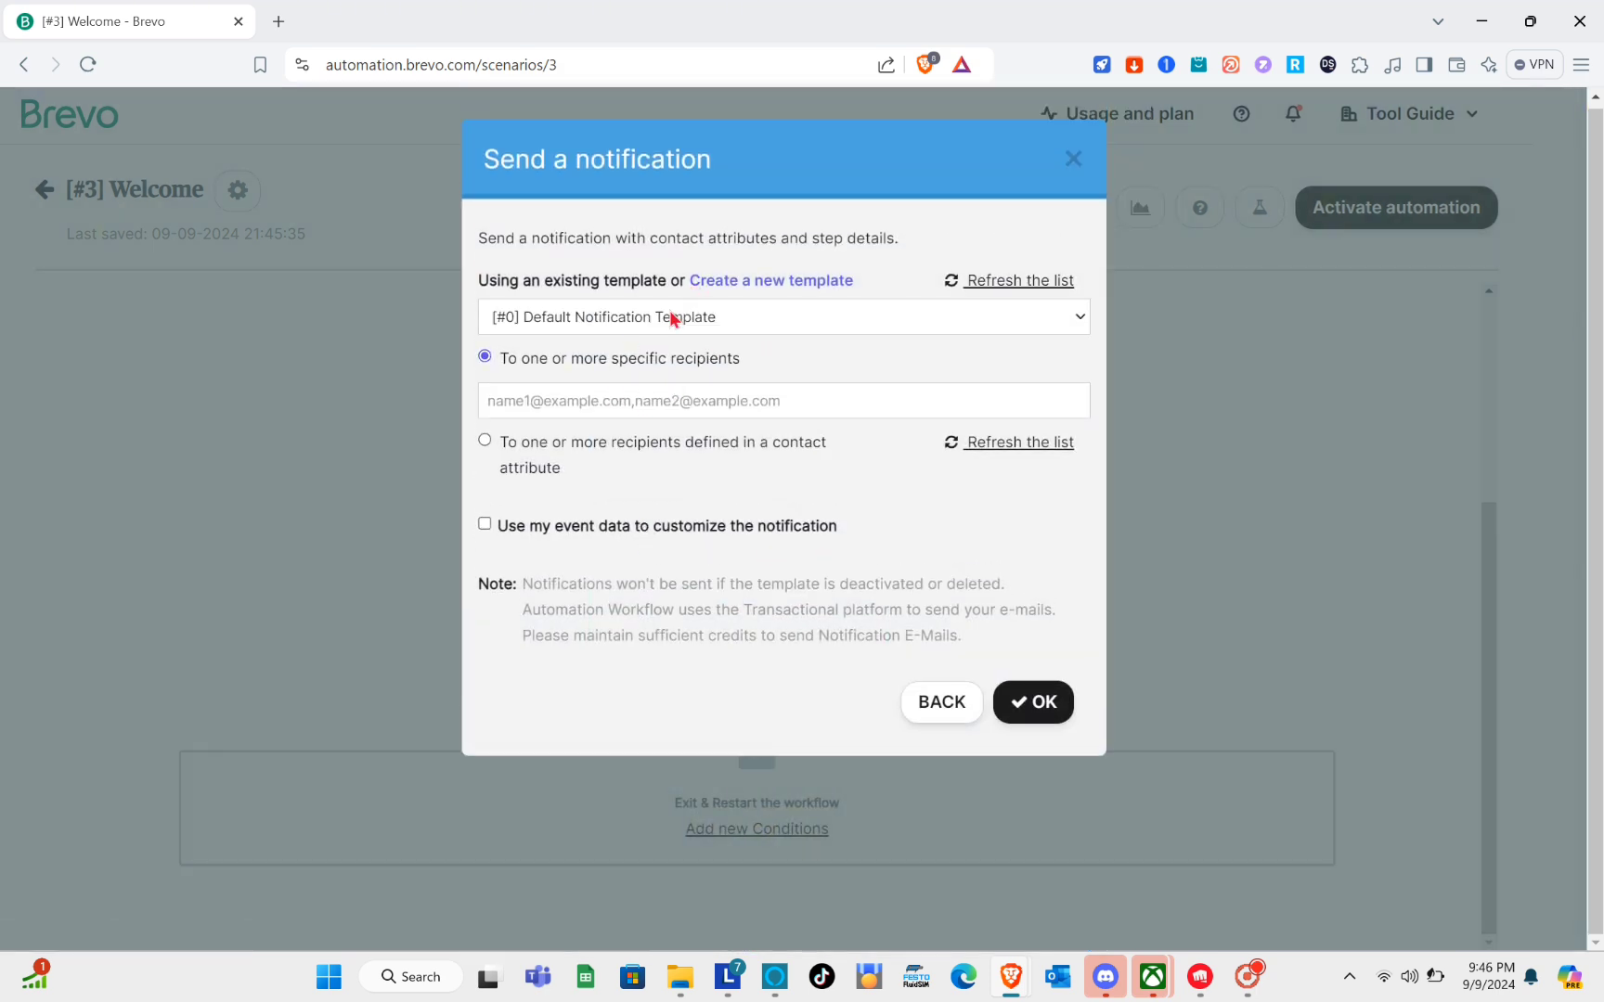
{"action": "left_click", "coordinate": [1036, 703]}
{"action": "left_click", "coordinate": [630, 396]}
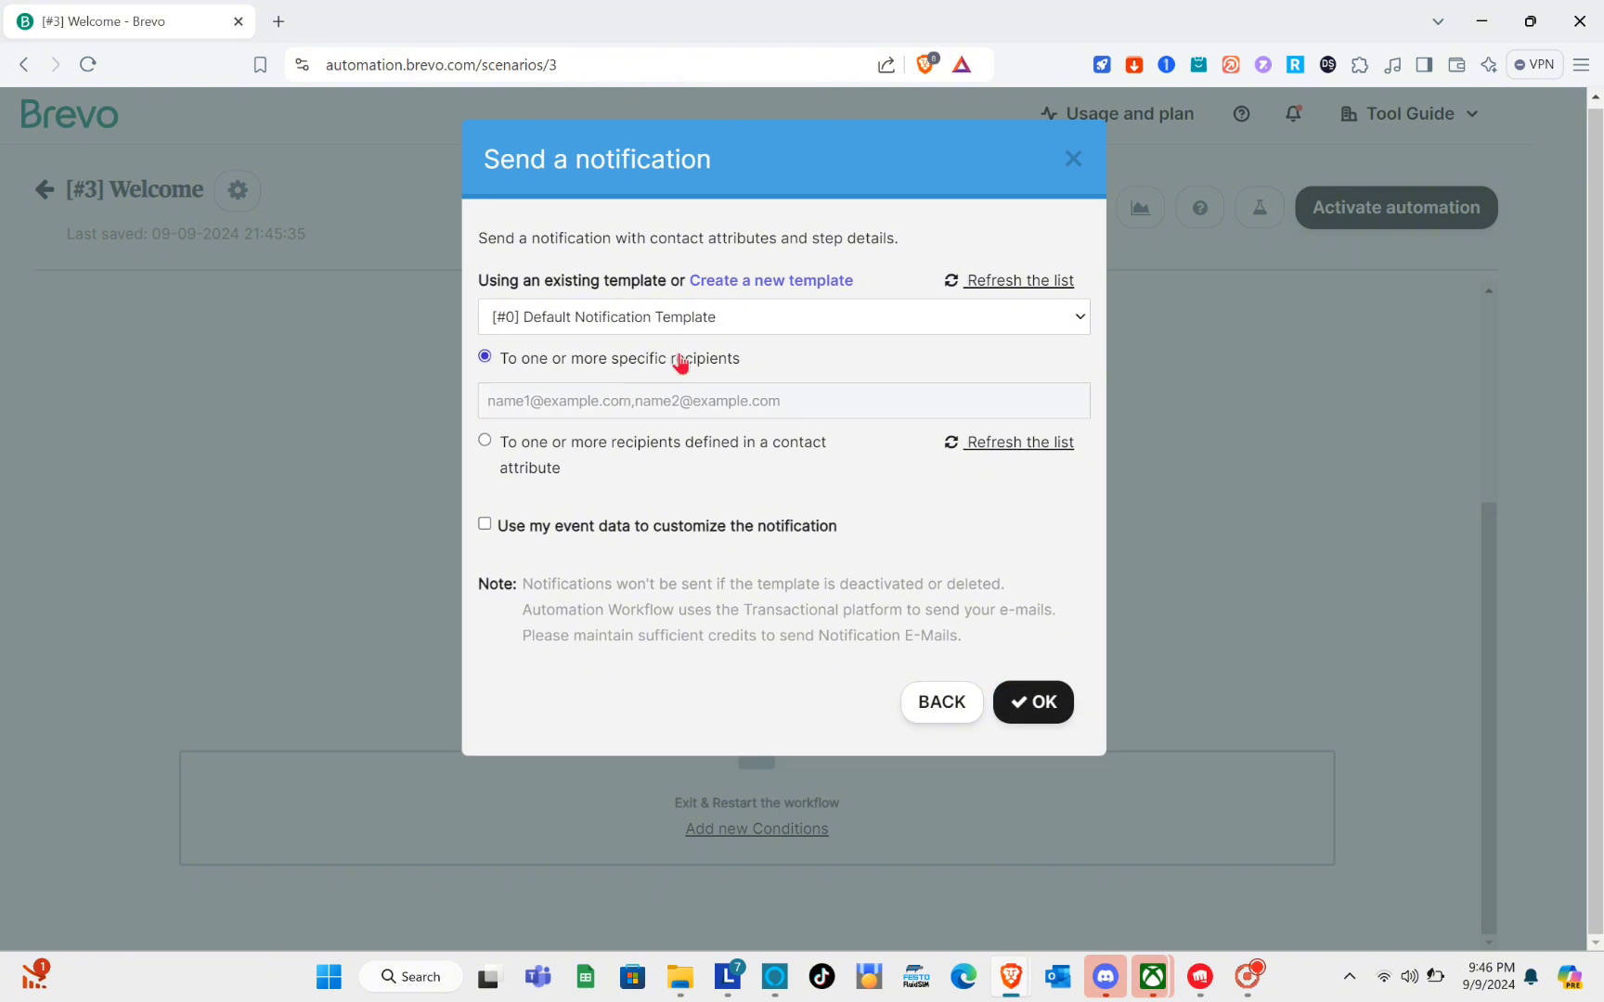
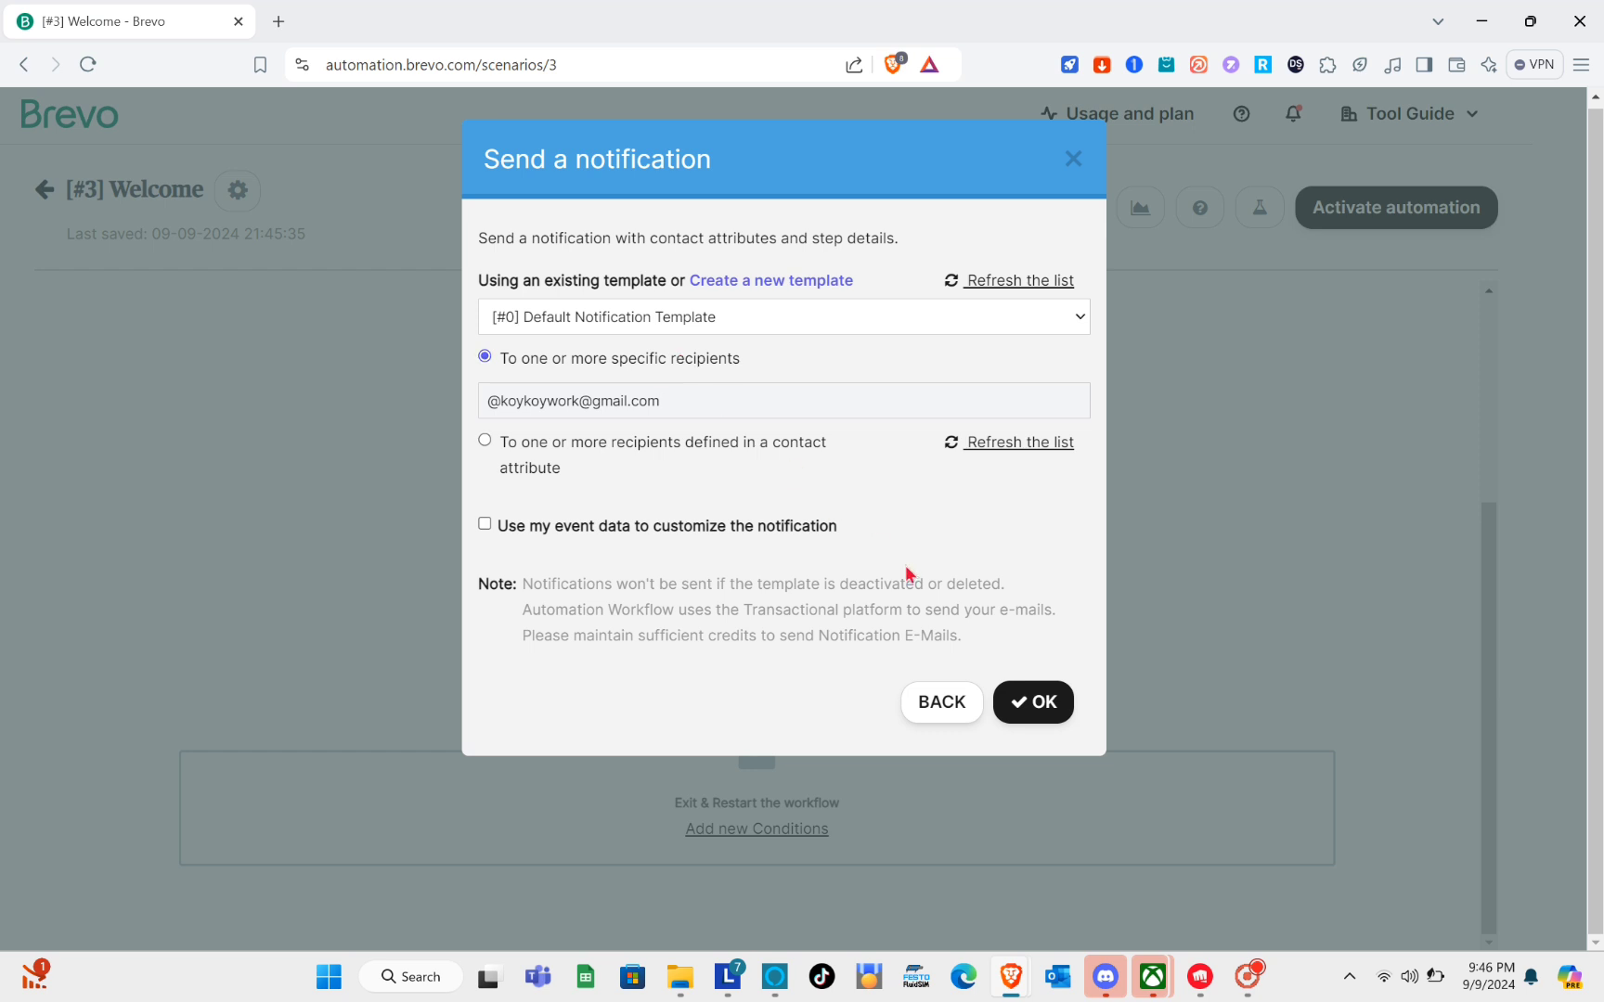
{"action": "left_click", "coordinate": [1027, 712]}
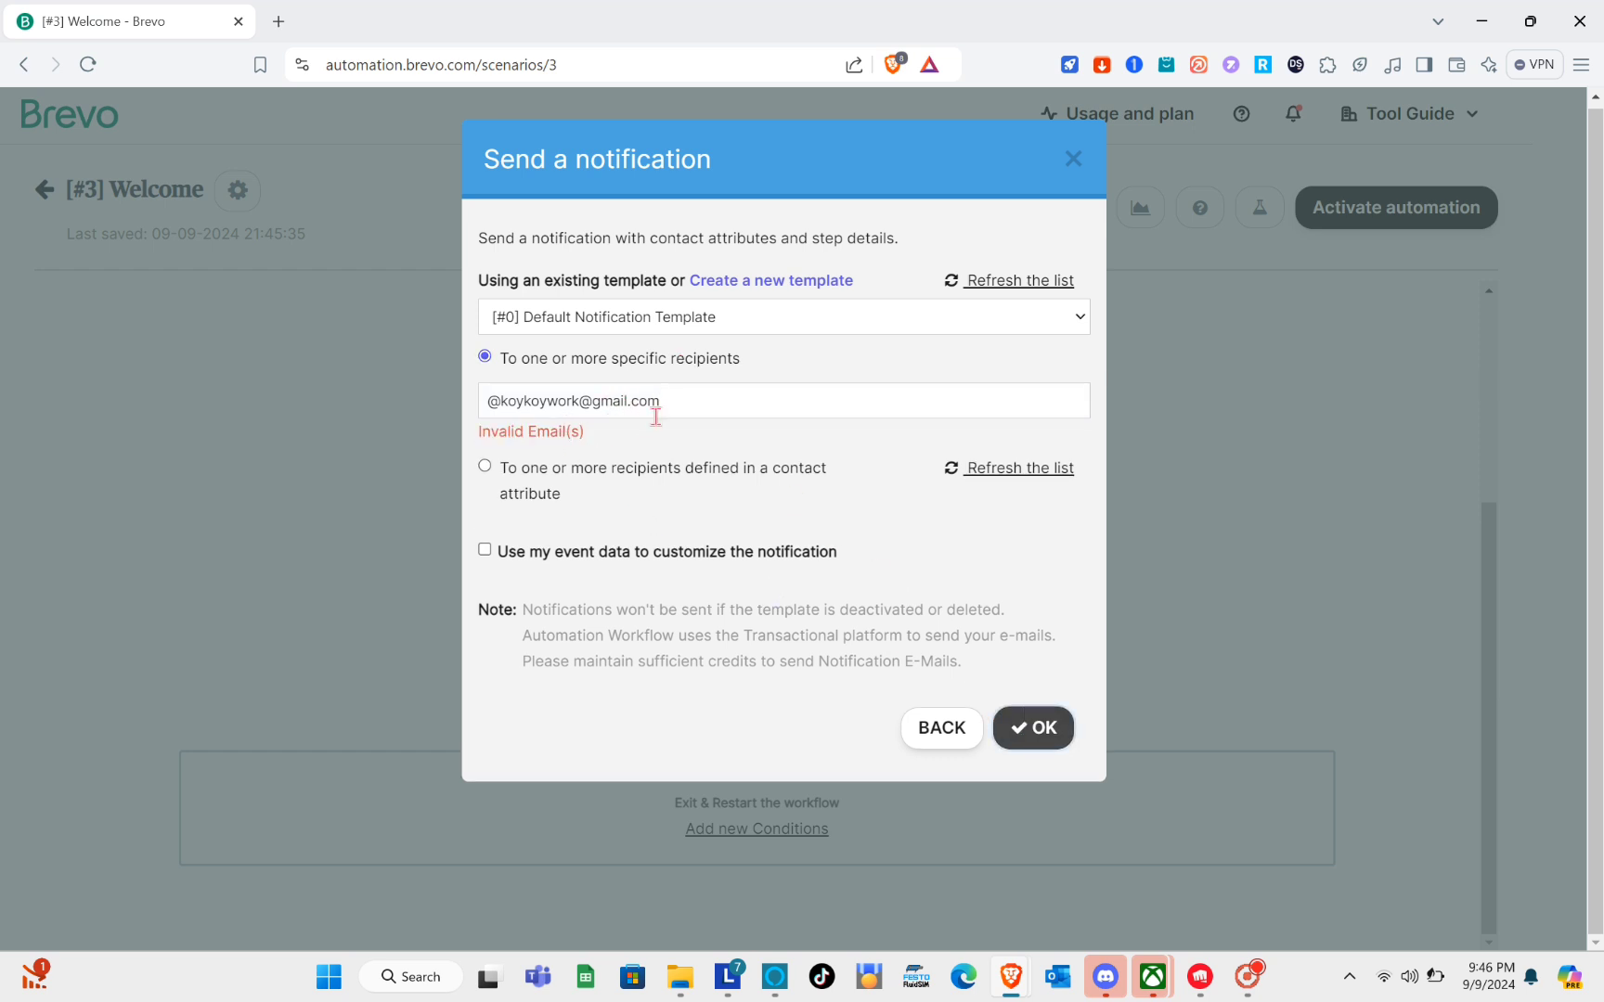
{"action": "left_click", "coordinate": [497, 403]}
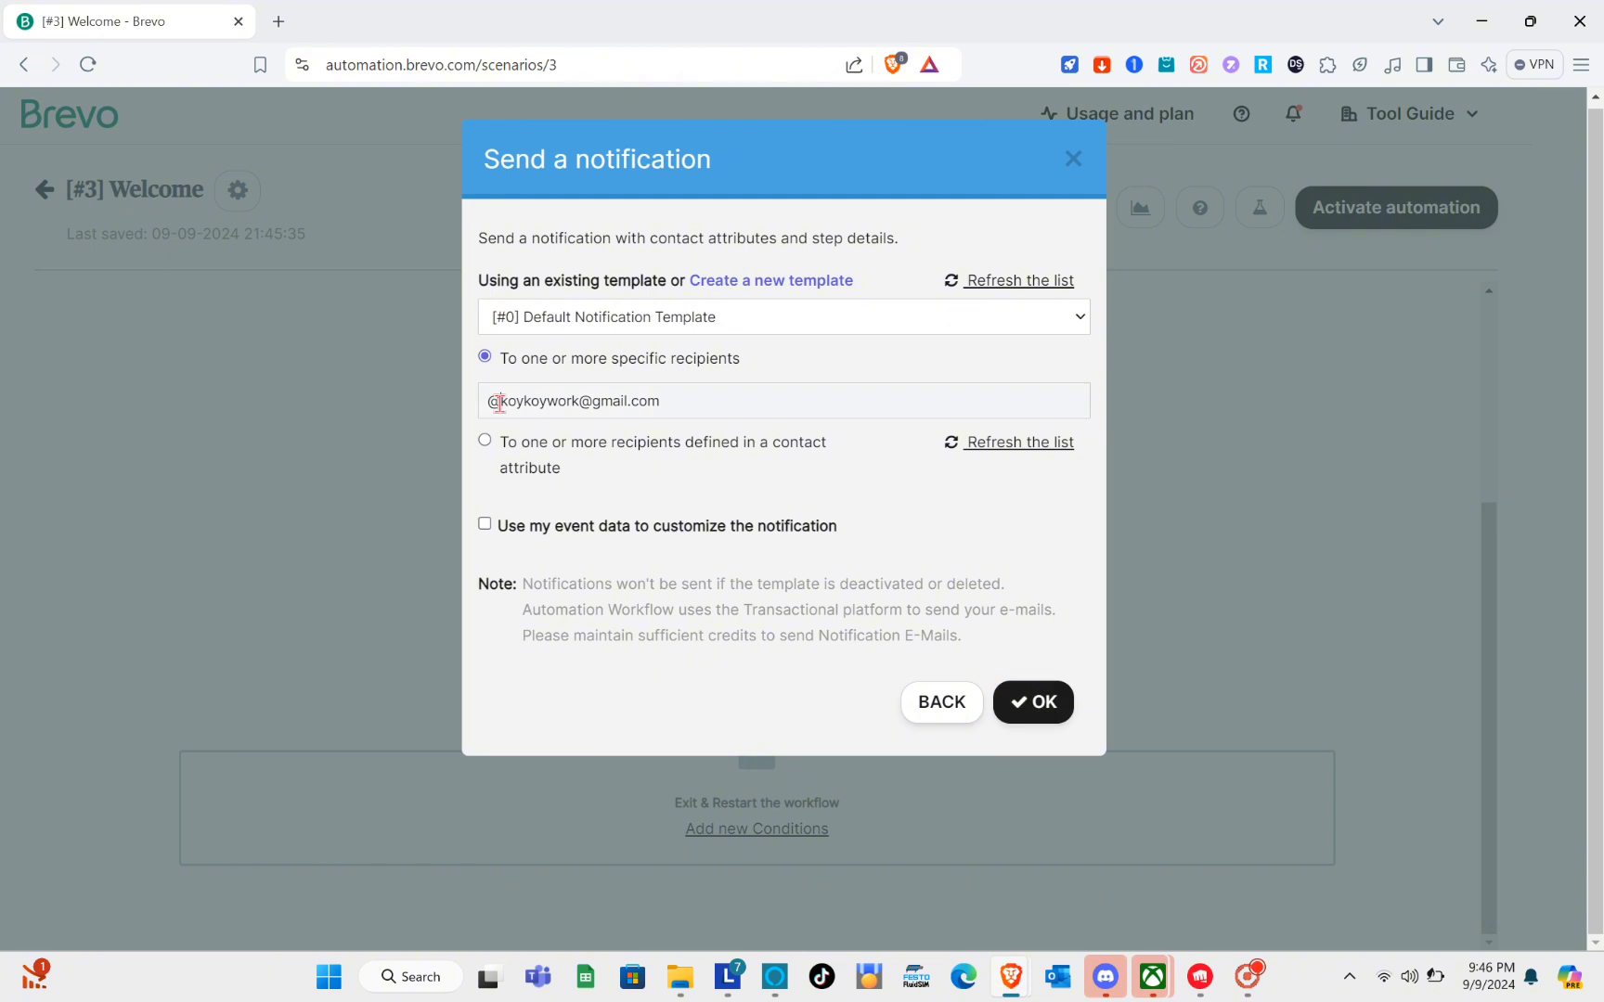
{"action": "key", "text": "BackSpace"}
{"action": "left_click", "coordinate": [1021, 702]}
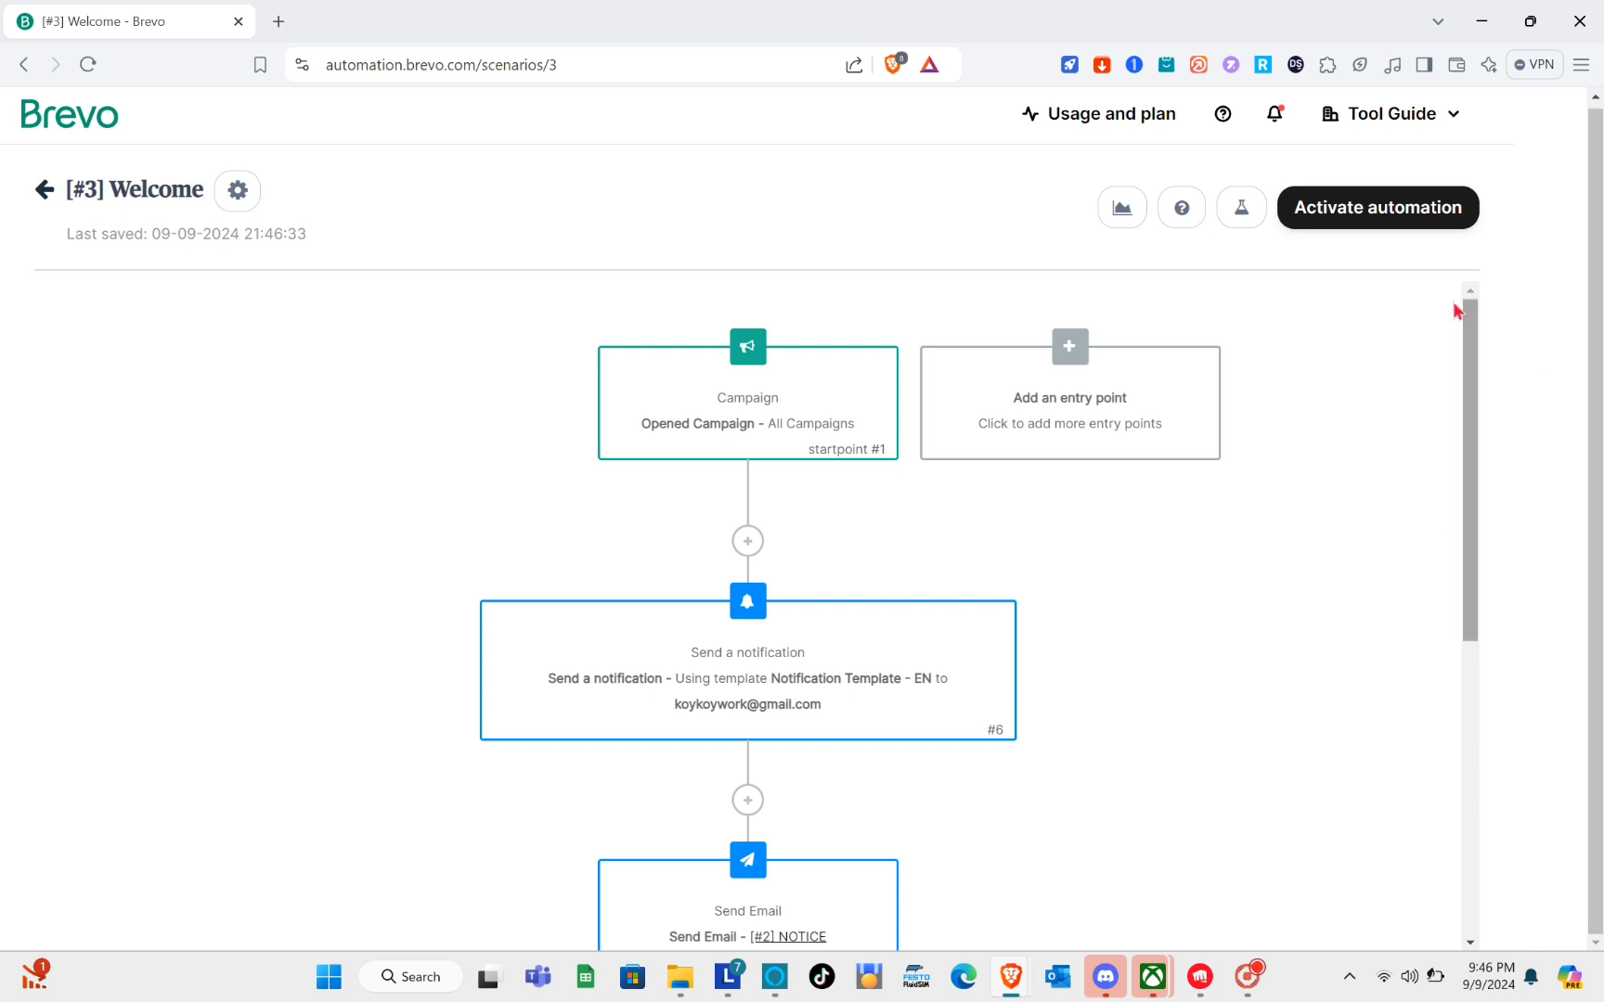
Activate the Welcome automation and return to the Automations list.
{"action": "left_click", "coordinate": [1390, 217]}
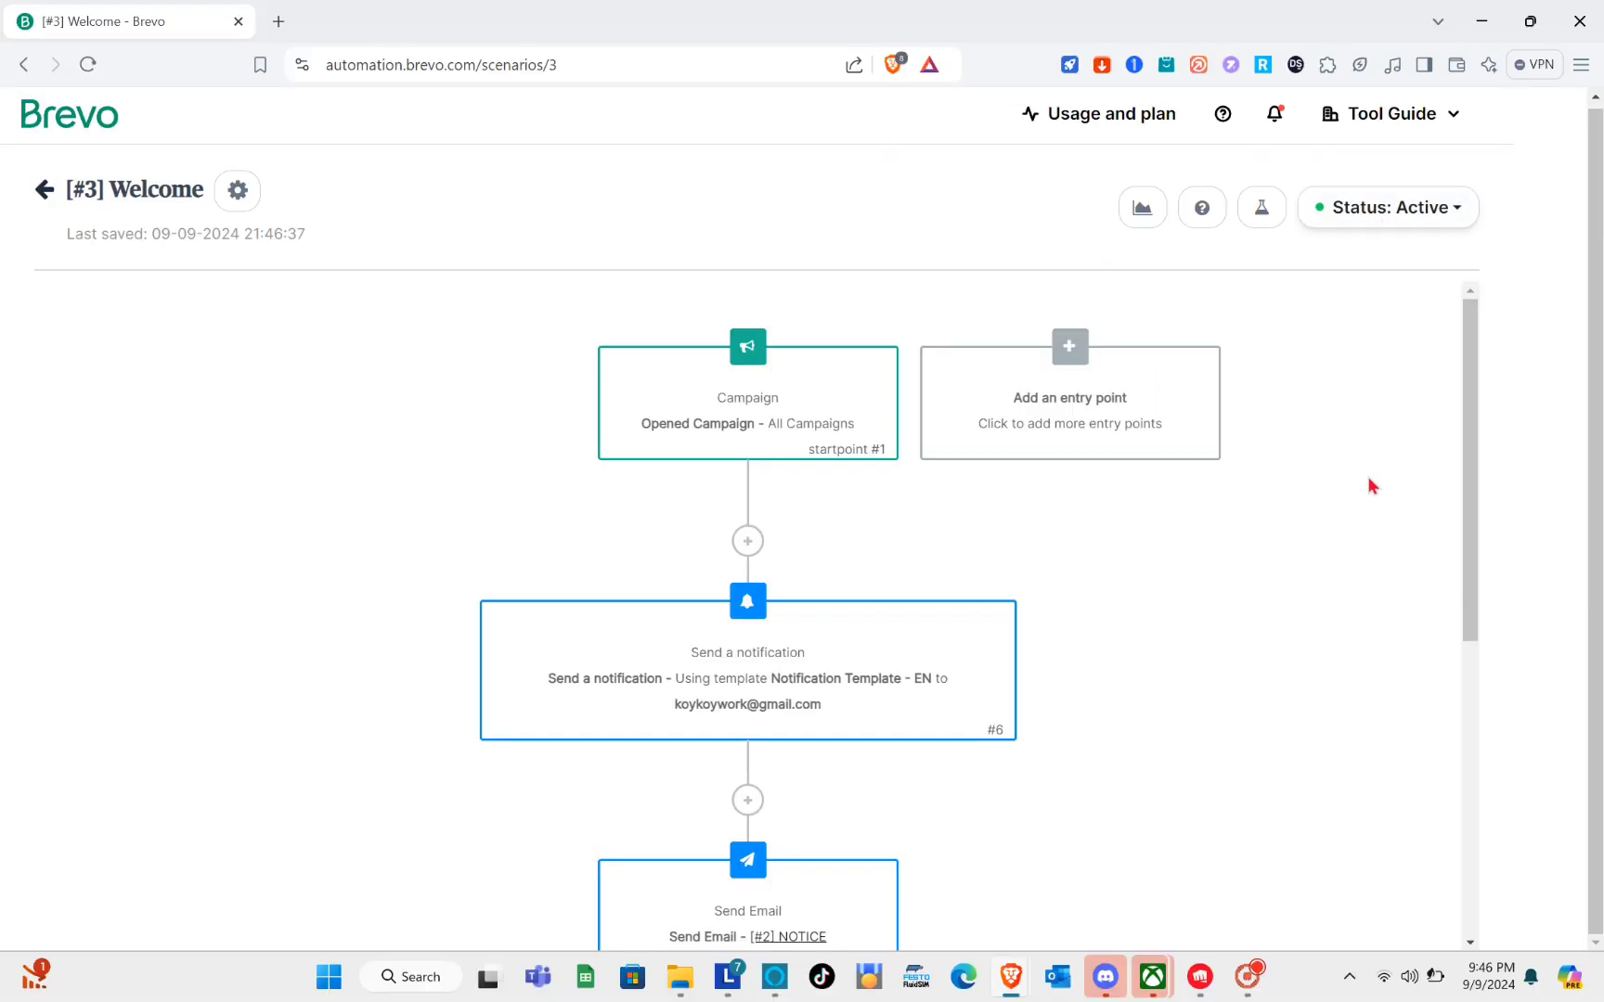
{"action": "scroll", "coordinate": [1367, 486], "scroll_direction": "down", "scroll_amount": 6}
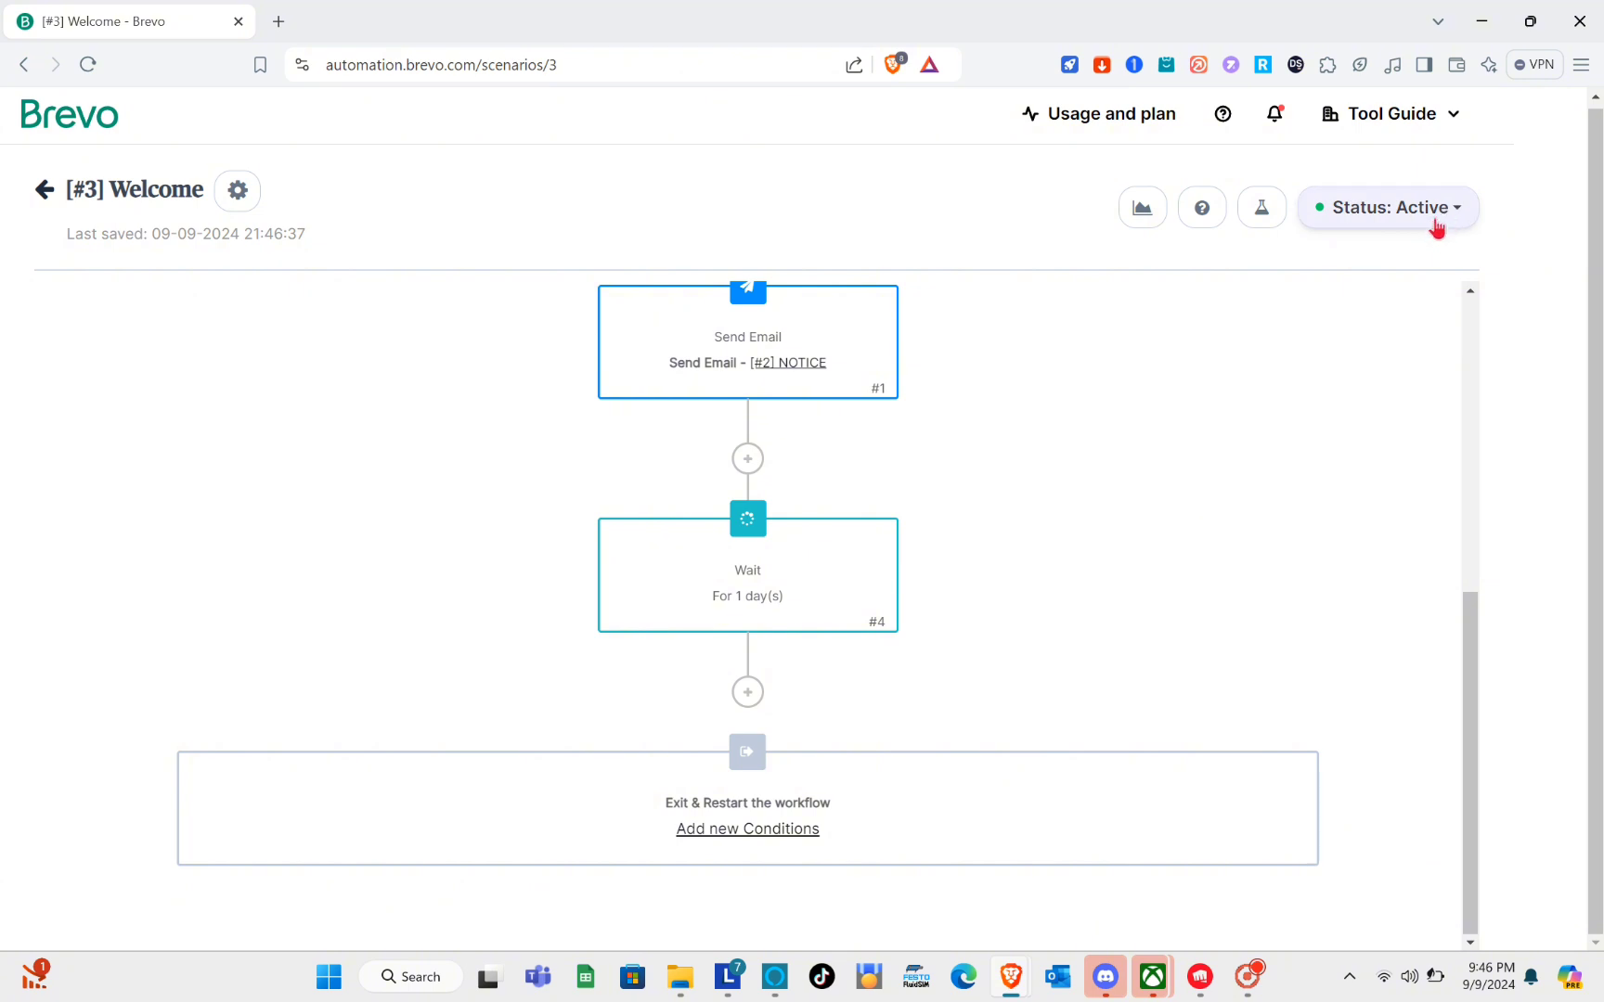
{"action": "left_click", "coordinate": [41, 193]}
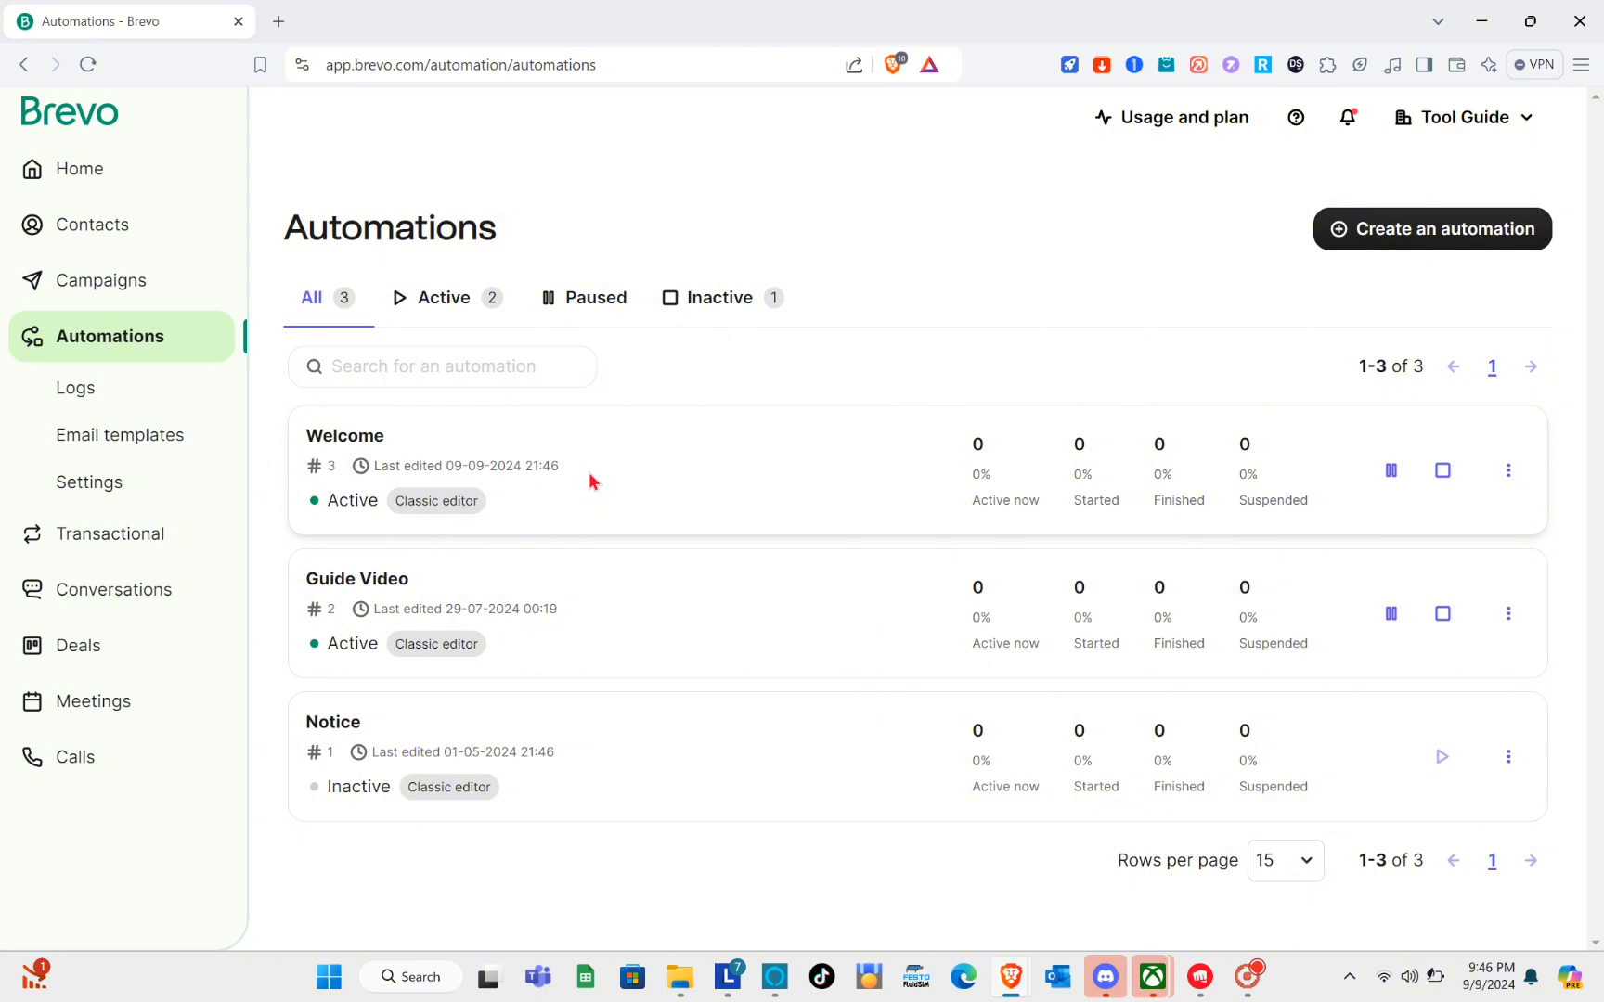
Reopen the Welcome automation from the Automations list.
{"action": "left_click", "coordinate": [445, 504]}
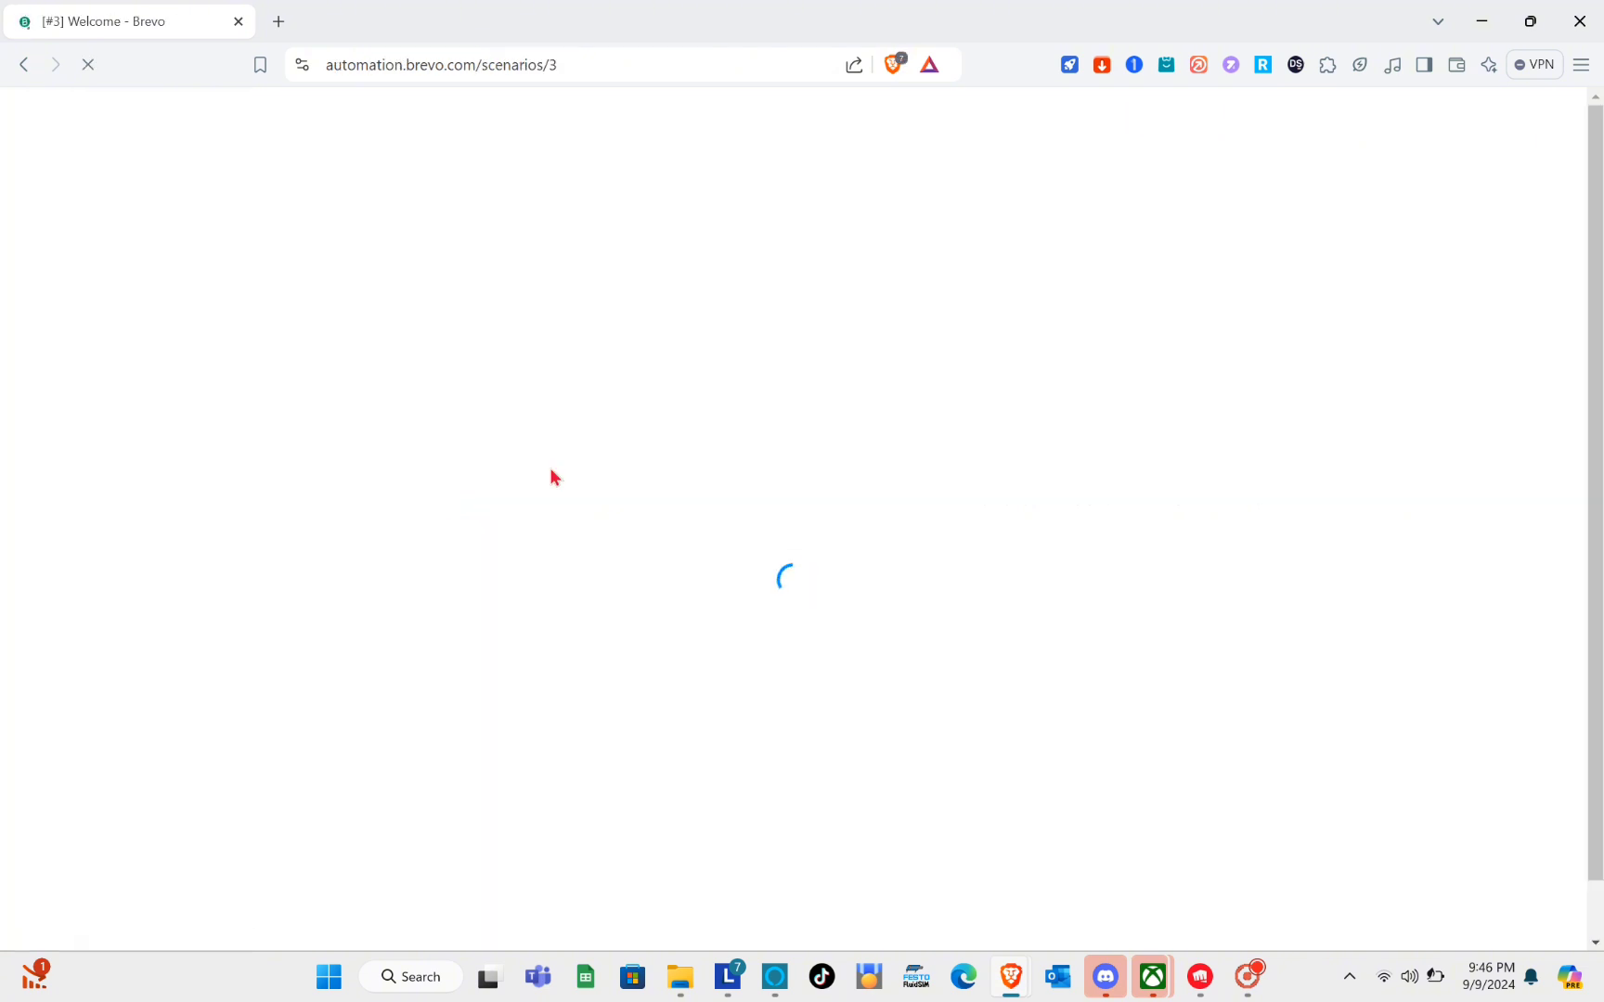
{"action": "mouse_move", "coordinate": [1260, 984]}
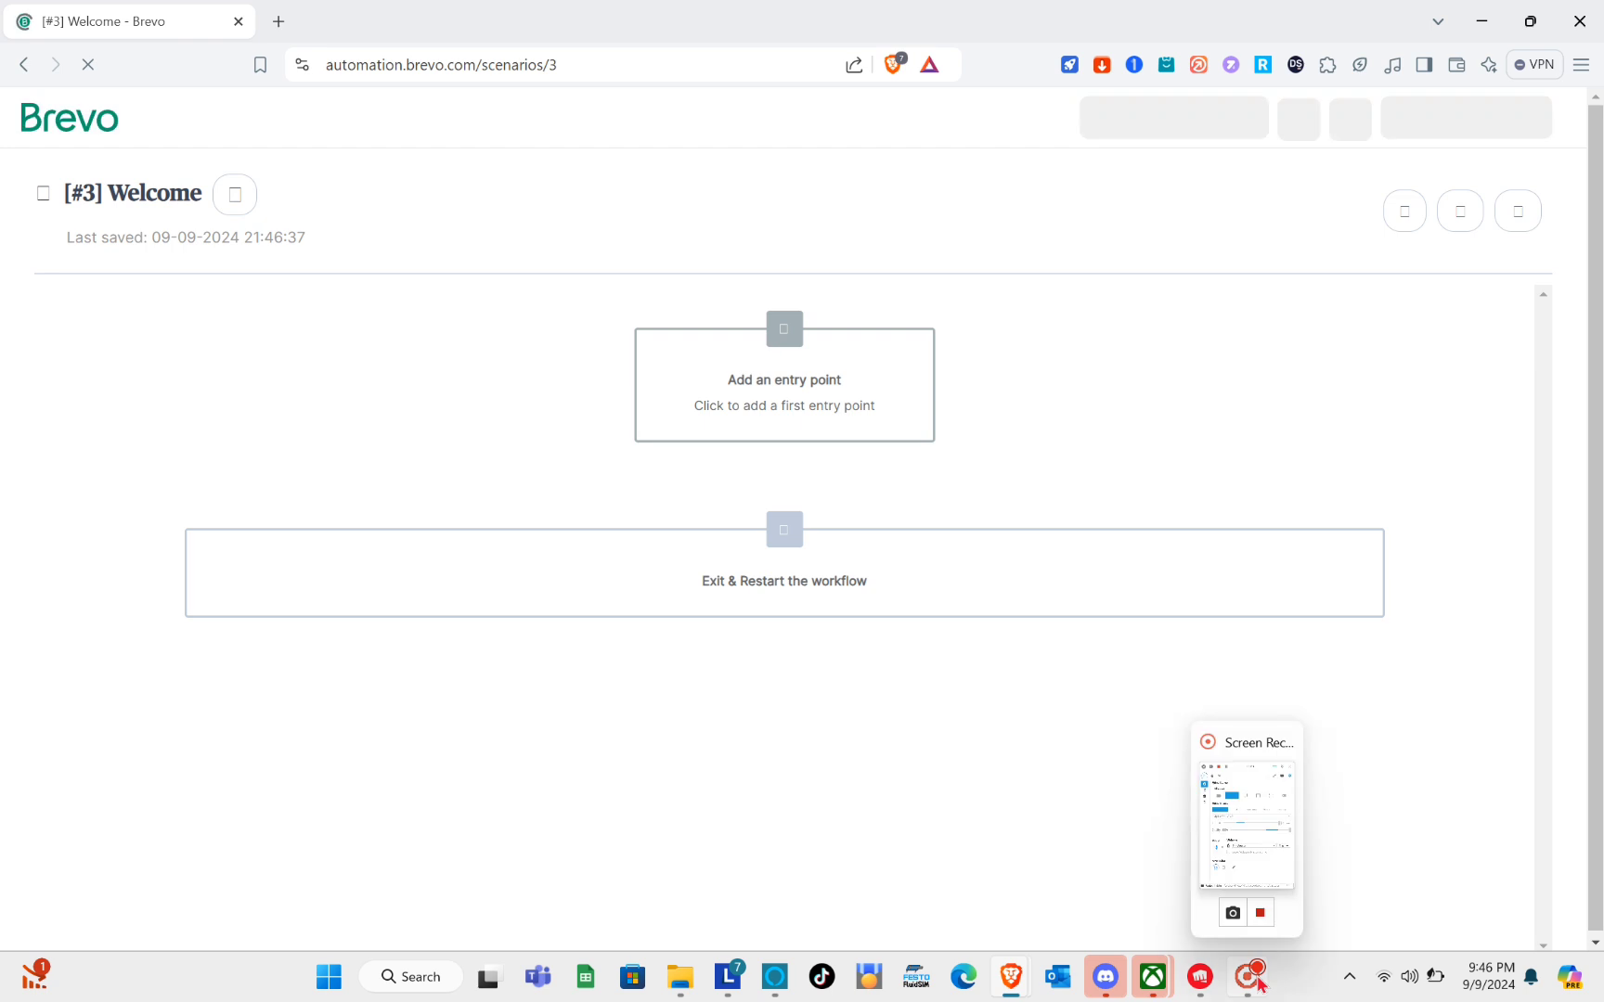